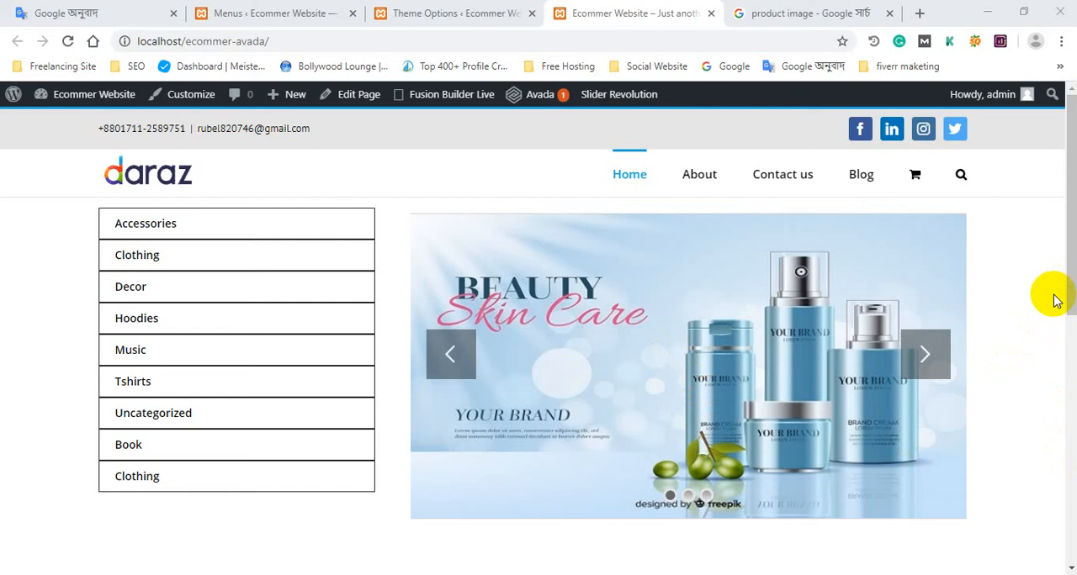
Check the shop home page's footer and open the Footer Content section of the Avada theme options.
scroll(845, 318, "down", 7)
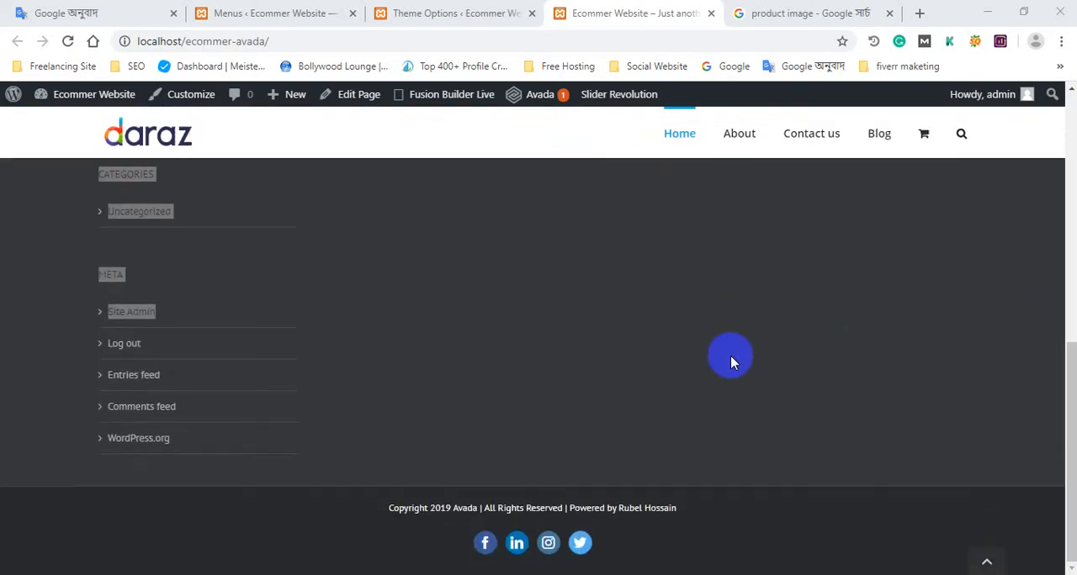
left_click(477, 349)
scroll(519, 360, "up", 3)
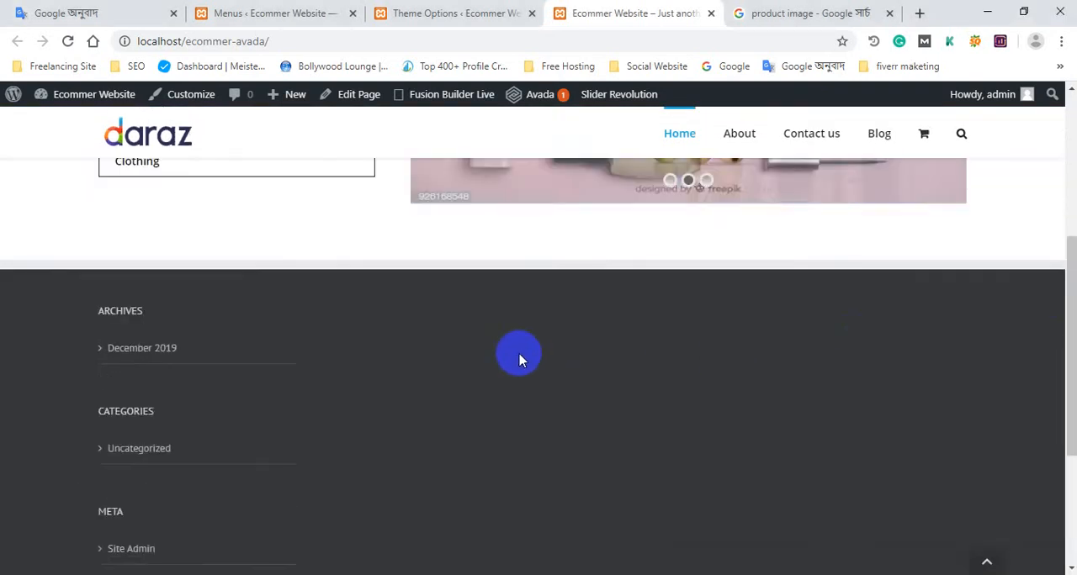
scroll(519, 361, "down", 3)
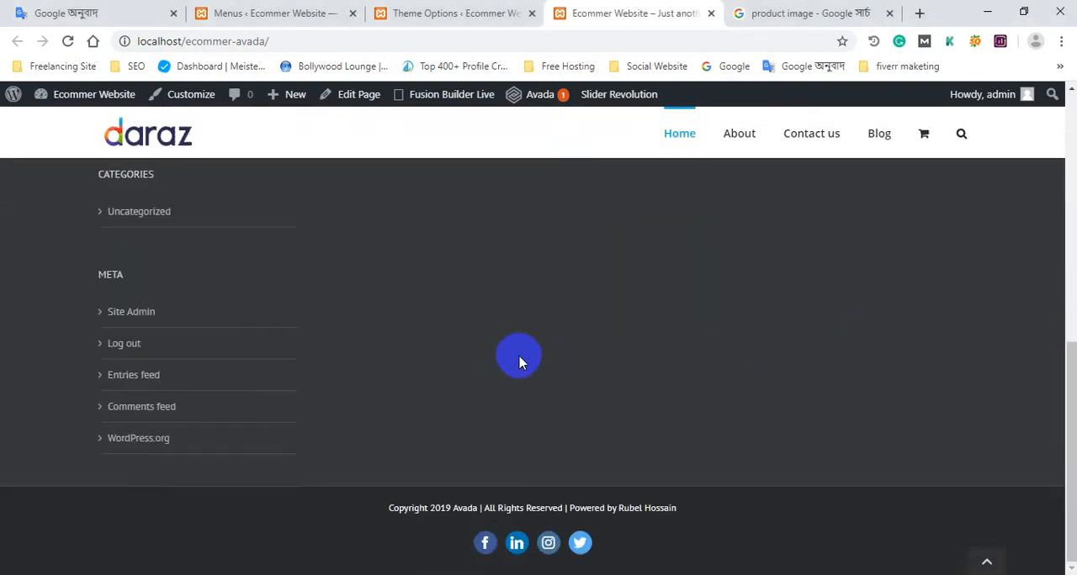
scroll(519, 360, "up", 15)
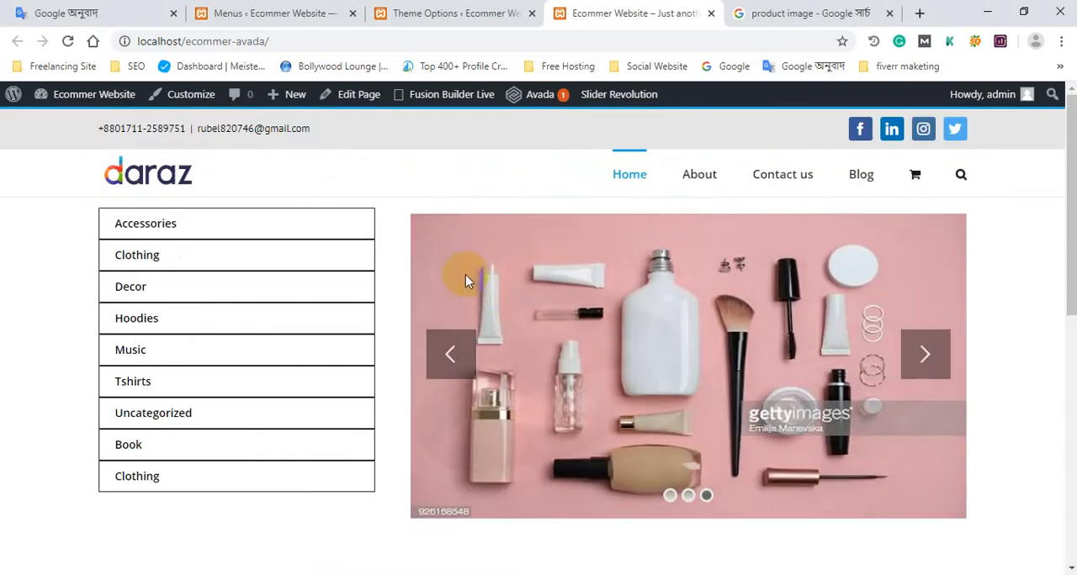
left_click(286, 8)
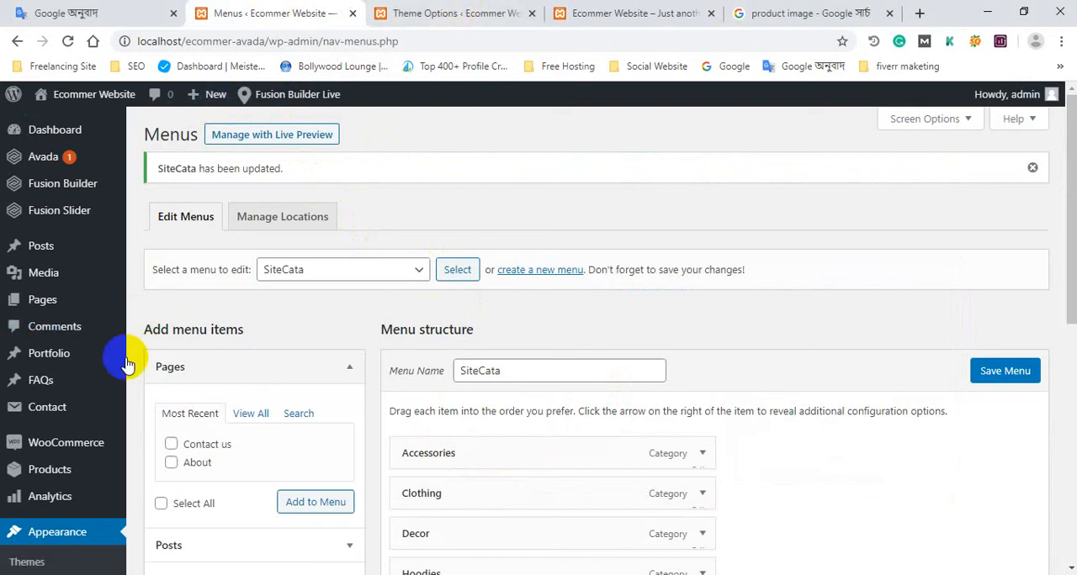
mouse_move(63, 170)
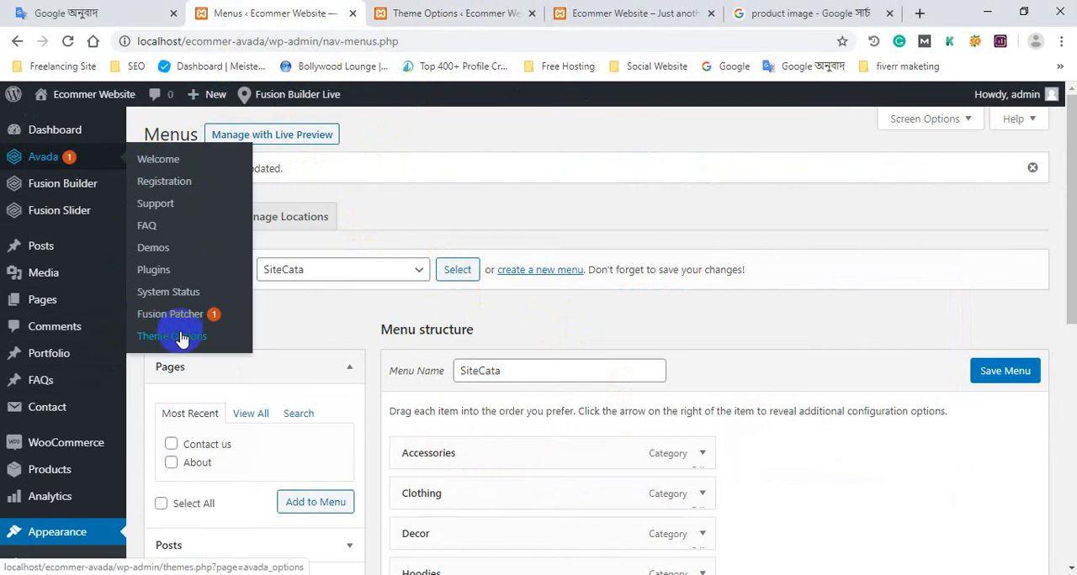
left_click(429, 8)
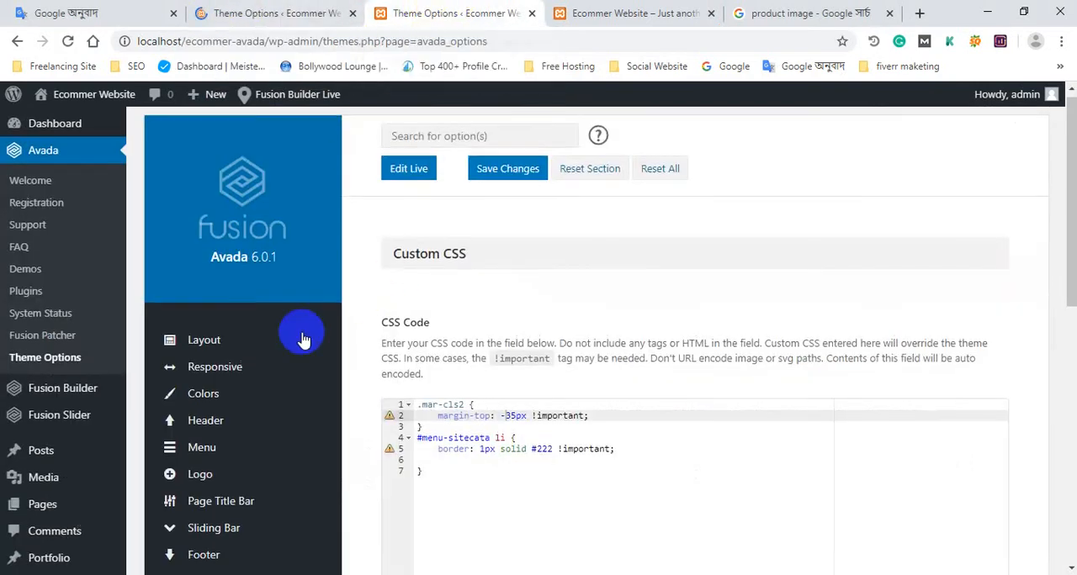
scroll(252, 328, "down", 3)
left_click(221, 324)
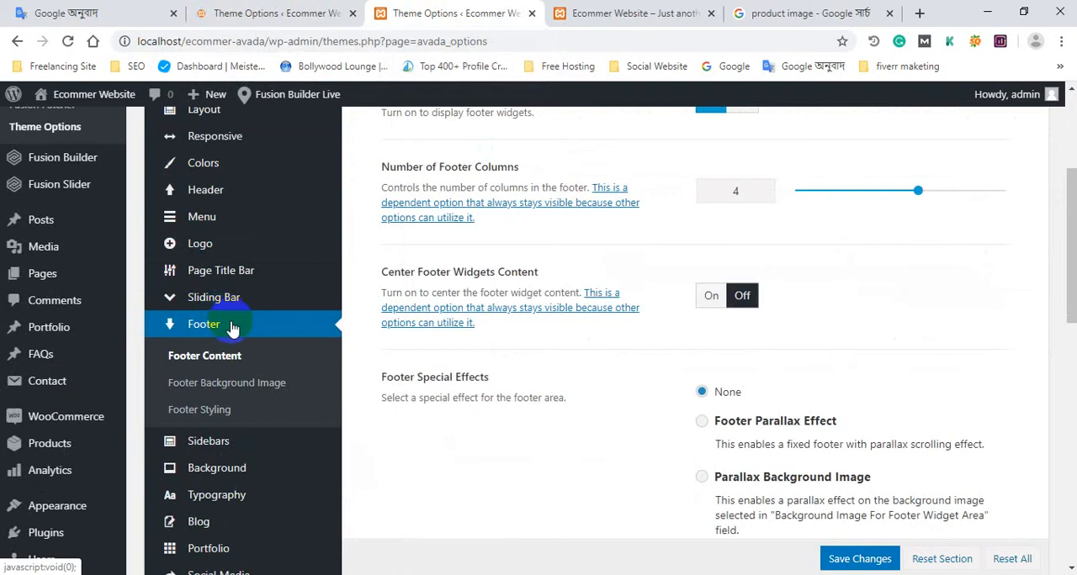
Review the Footer Content options, including footer widgets, number of columns, special effects and copyright bar.
scroll(233, 332, "down", 3)
scroll(240, 349, "down", 2)
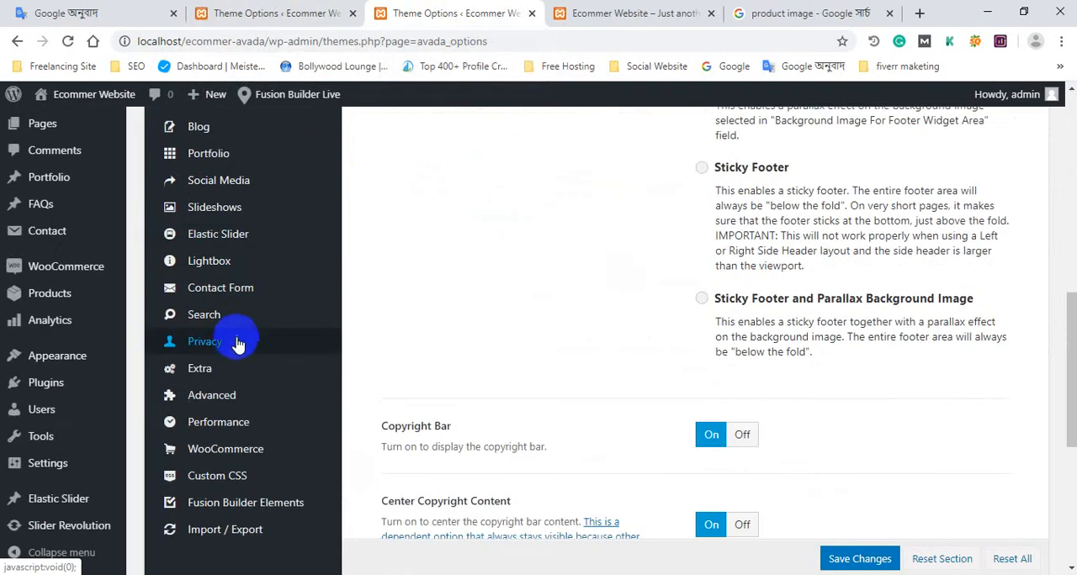
mouse_move(234, 334)
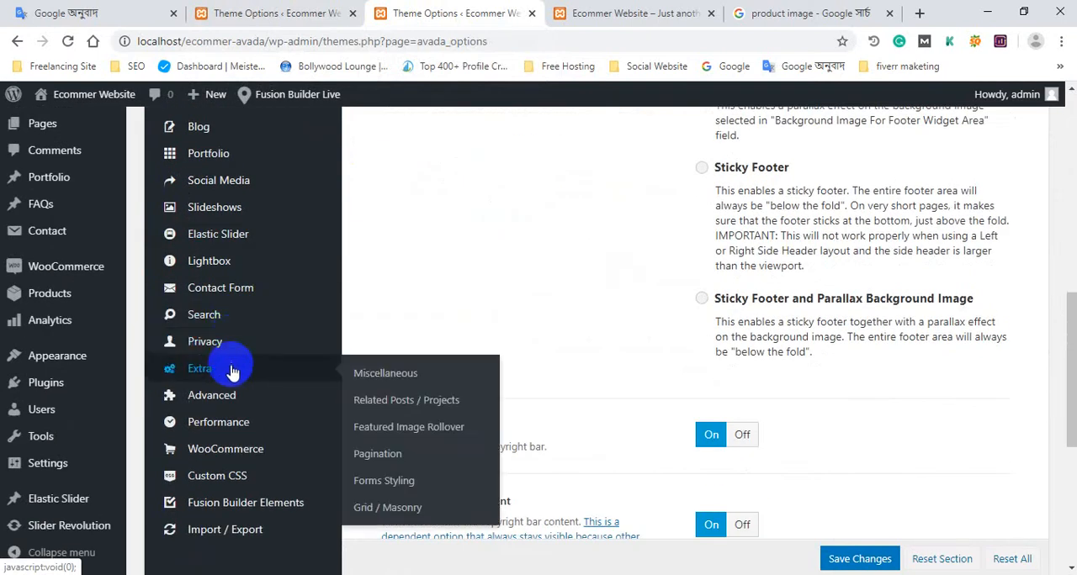
scroll(233, 364, "up", 3)
scroll(233, 364, "up", 3)
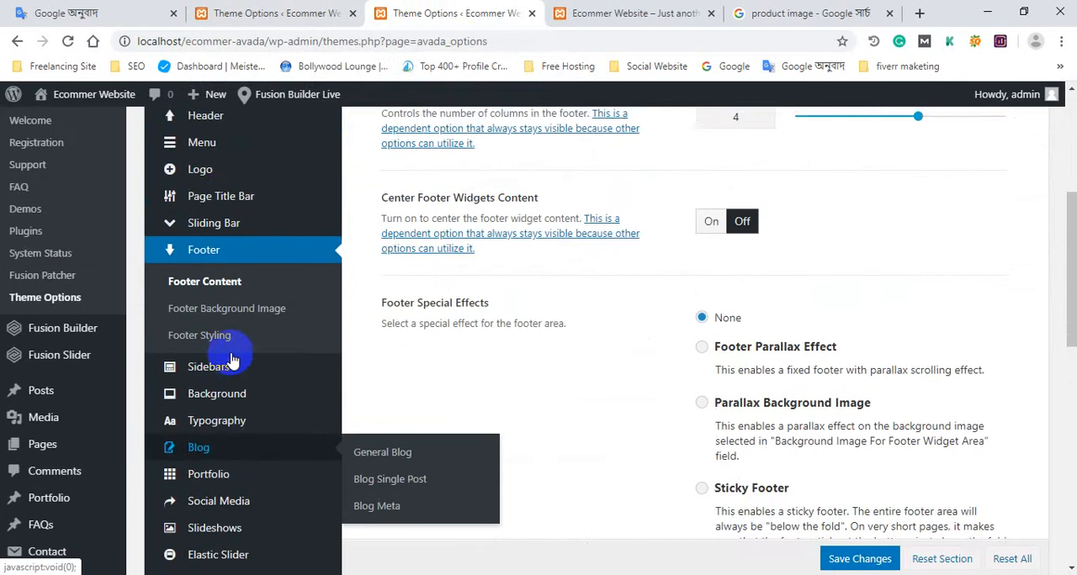
scroll(211, 253, "down", 2)
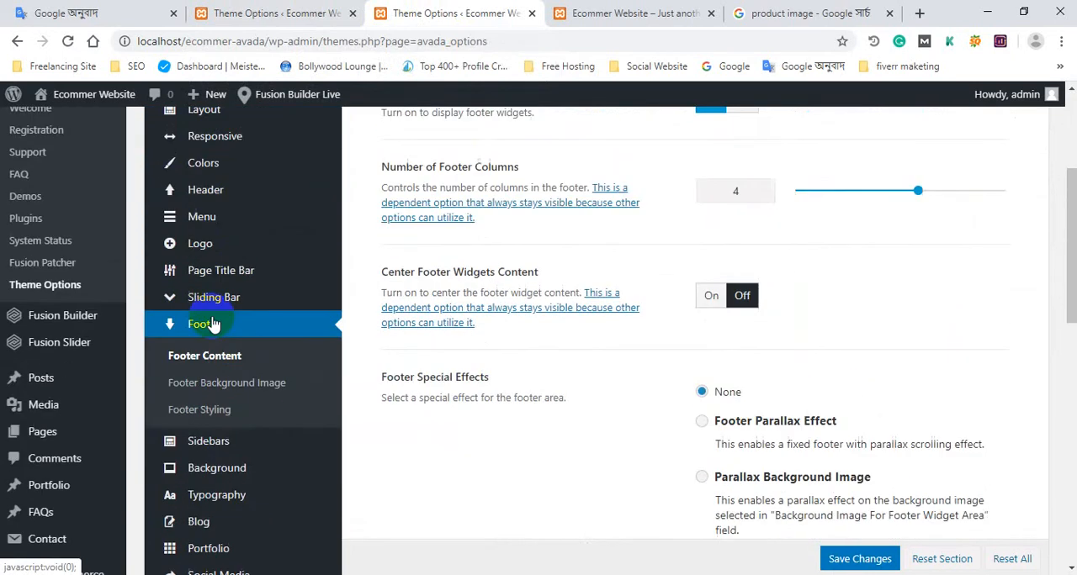
scroll(682, 329, "down", 7)
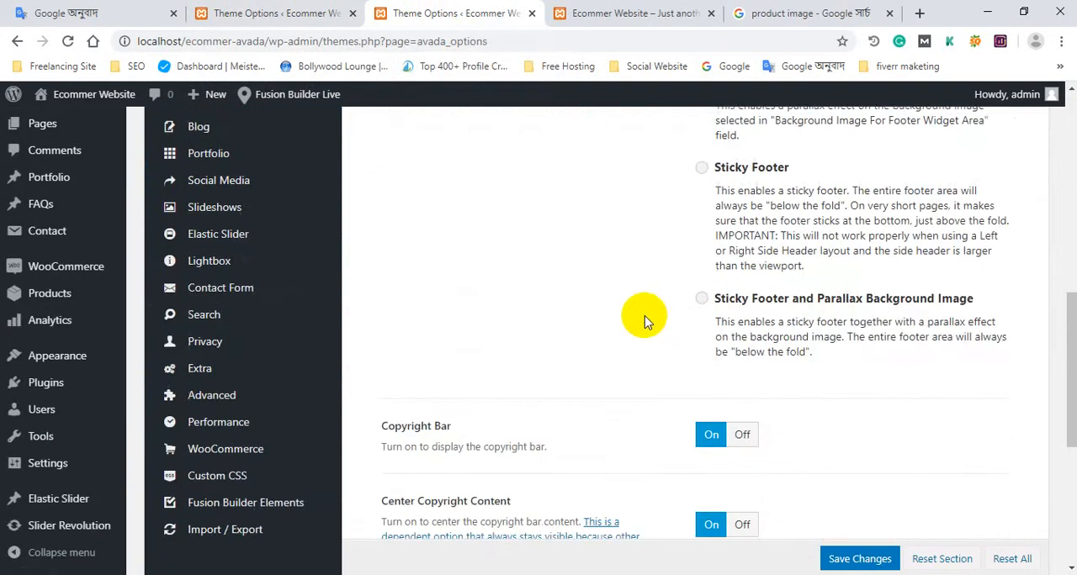
scroll(644, 319, "up", 8)
scroll(703, 337, "up", 3)
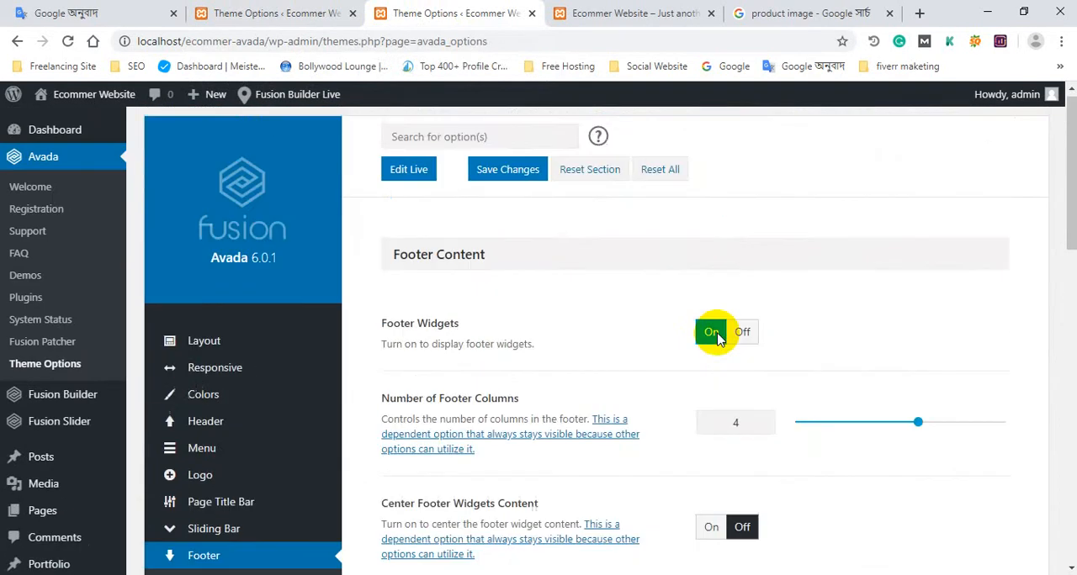
scroll(427, 312, "down", 2)
left_click_drag(391, 247, 715, 269)
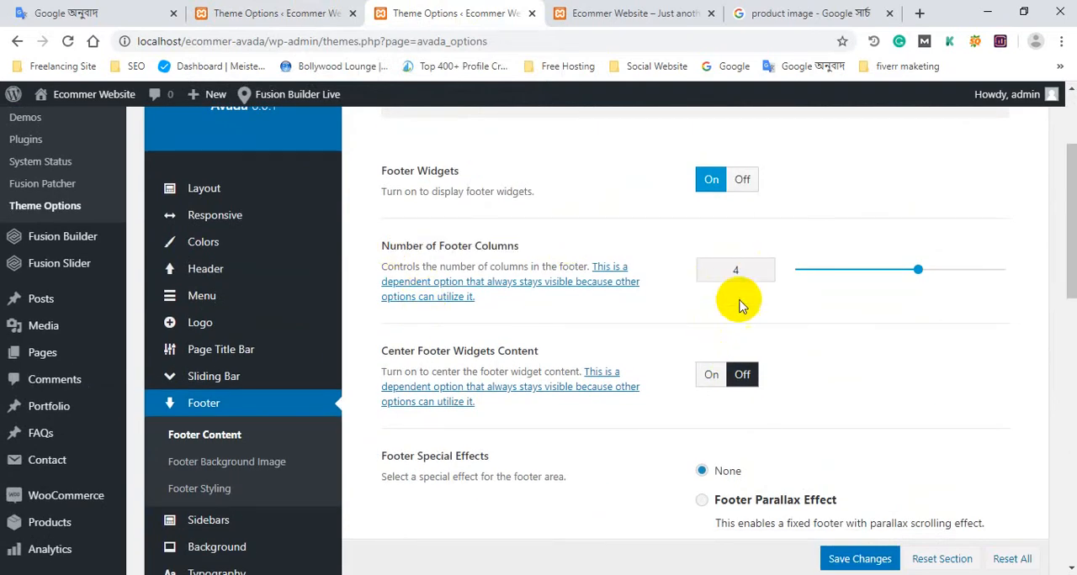
Compare the footer widget column on the live home page with the footer settings in the theme options.
left_click(572, 10)
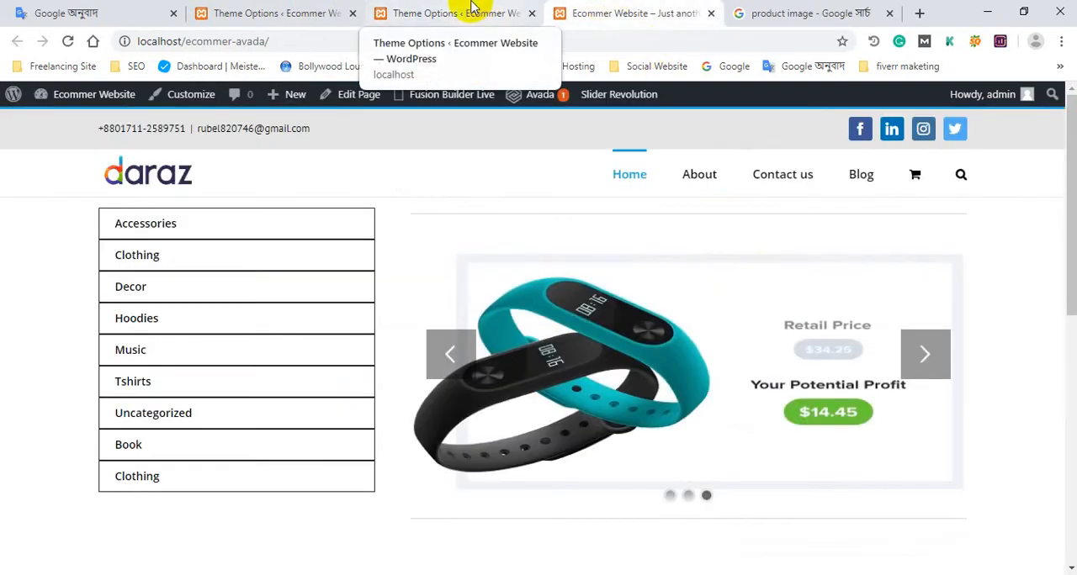
left_click(255, 10)
left_click(594, 11)
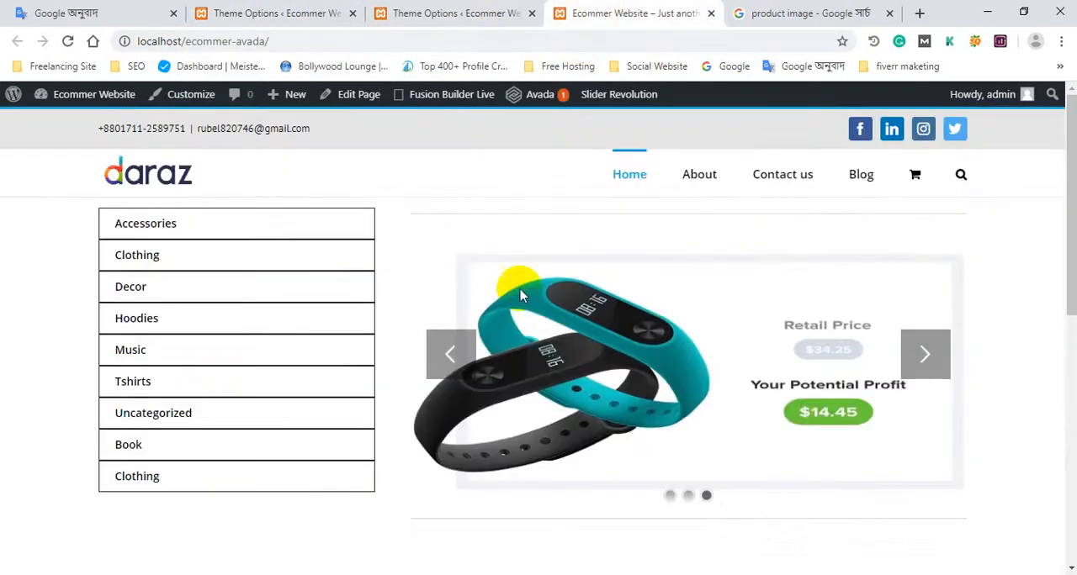
scroll(381, 371, "down", 10)
scroll(126, 313, "up", 2)
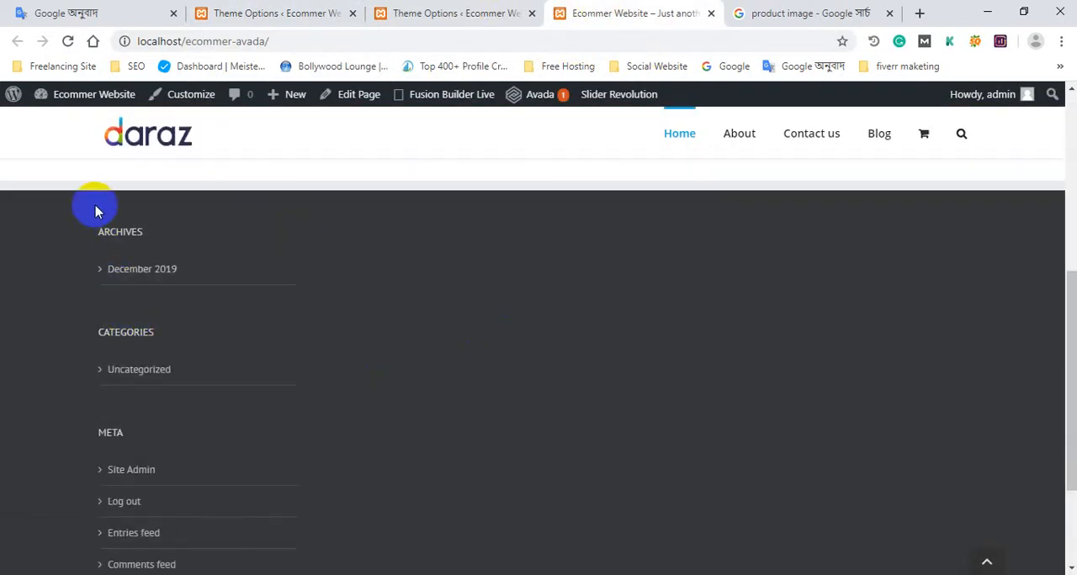
left_click_drag(95, 211, 415, 358)
left_click(415, 359)
left_click(247, 10)
left_click(476, 9)
left_click(294, 7)
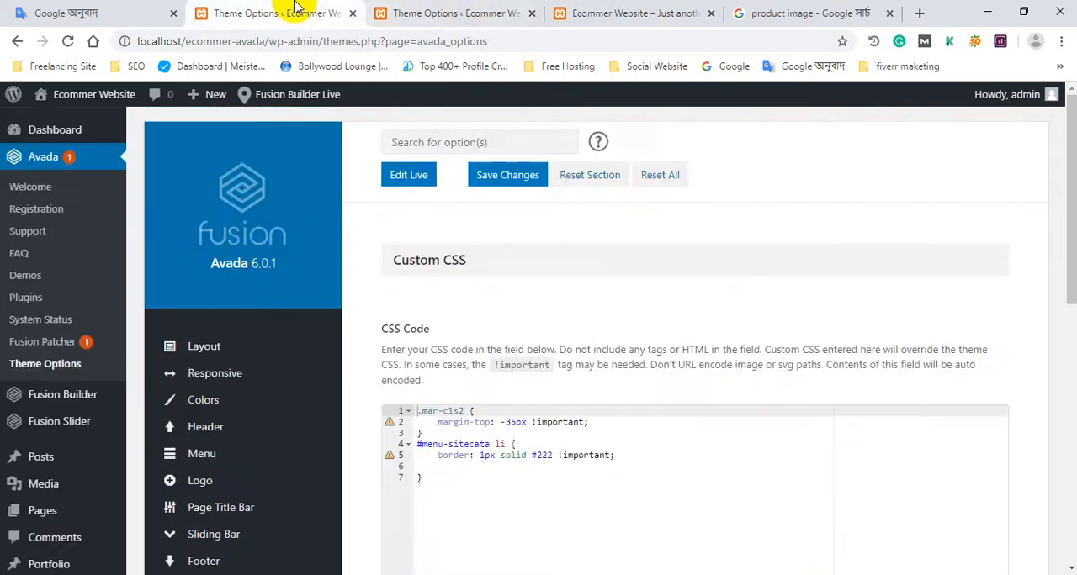
left_click(470, 10)
scroll(735, 344, "up", 1)
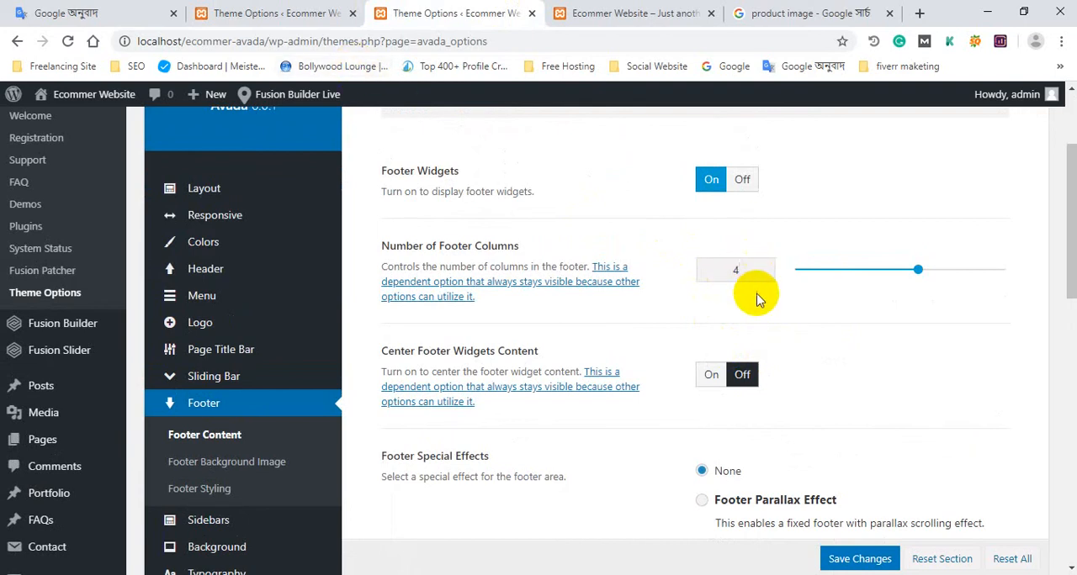
Open the WordPress Widgets management page in place of the Custom CSS options.
left_click(286, 12)
scroll(118, 370, "down", 3)
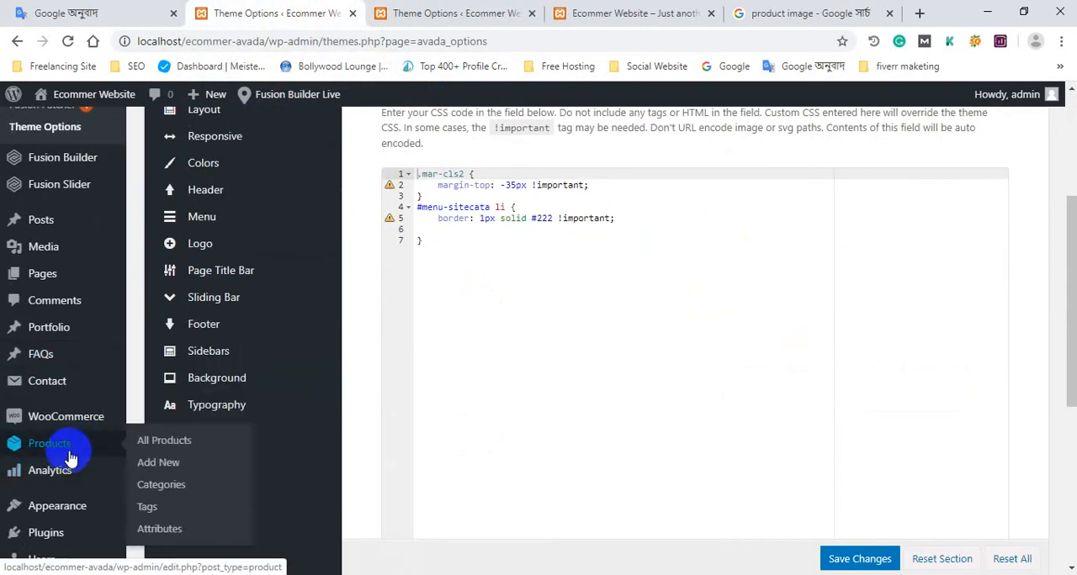
scroll(79, 336, "down", 1)
mouse_move(87, 428)
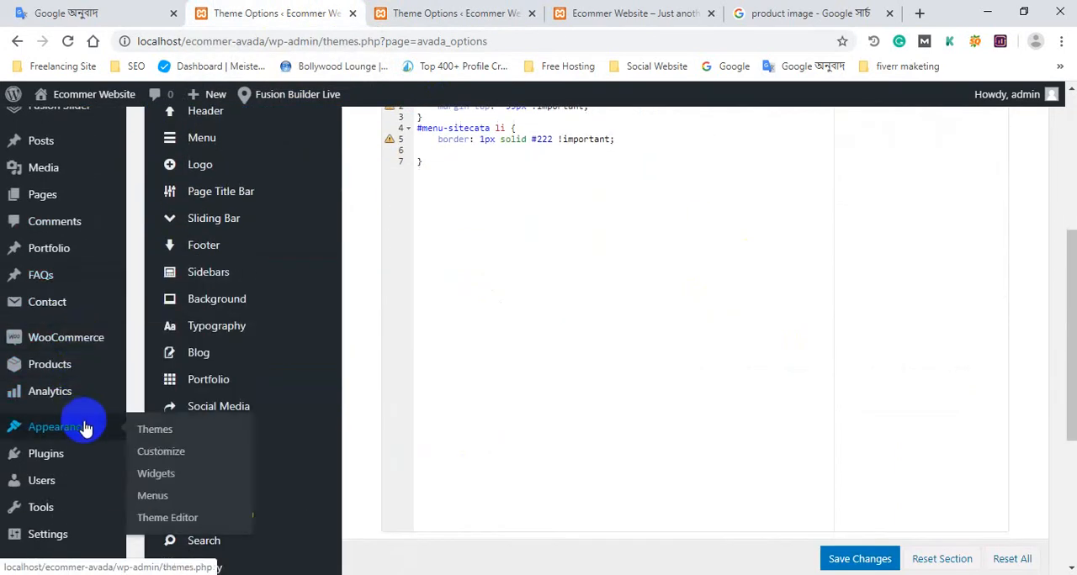
left_click(162, 488)
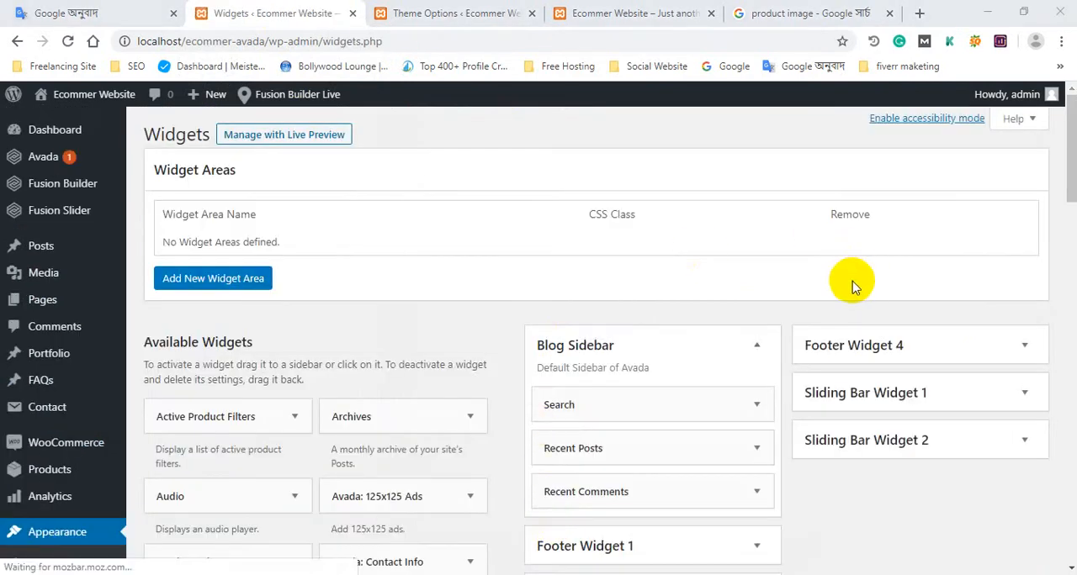
Remove the Archives, Categories and Meta widgets from the Footer Widget 1 area.
scroll(850, 286, "down", 3)
scroll(807, 292, "up", 2)
scroll(746, 332, "down", 2)
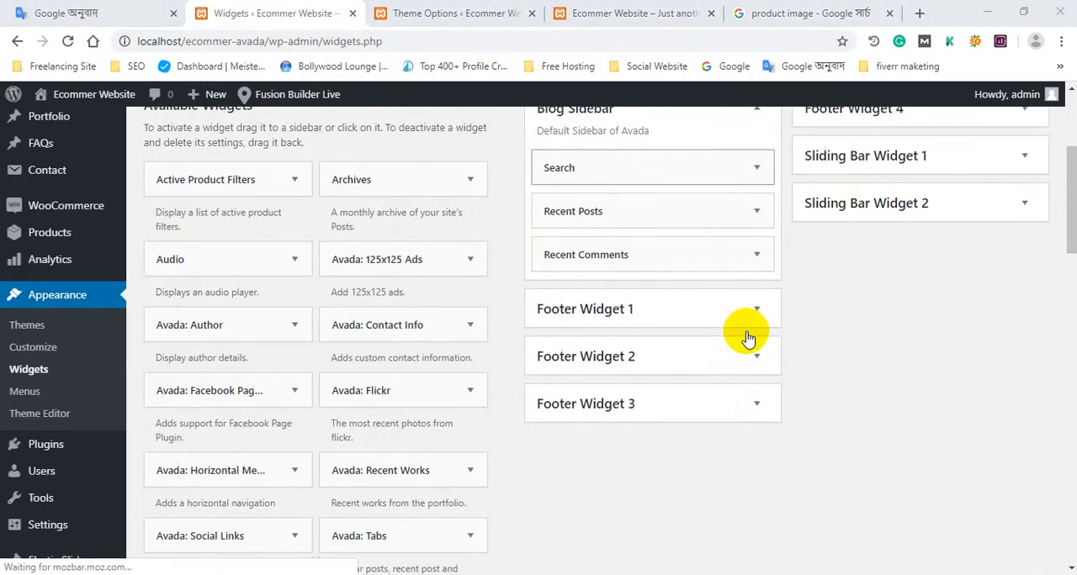
left_click(757, 311)
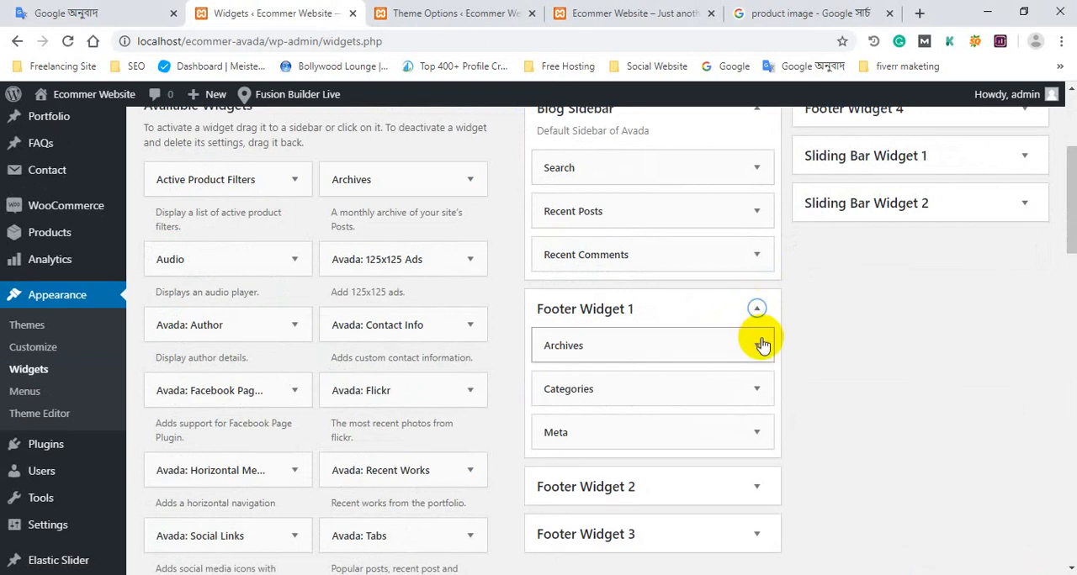
left_click_drag(761, 345, 261, 362)
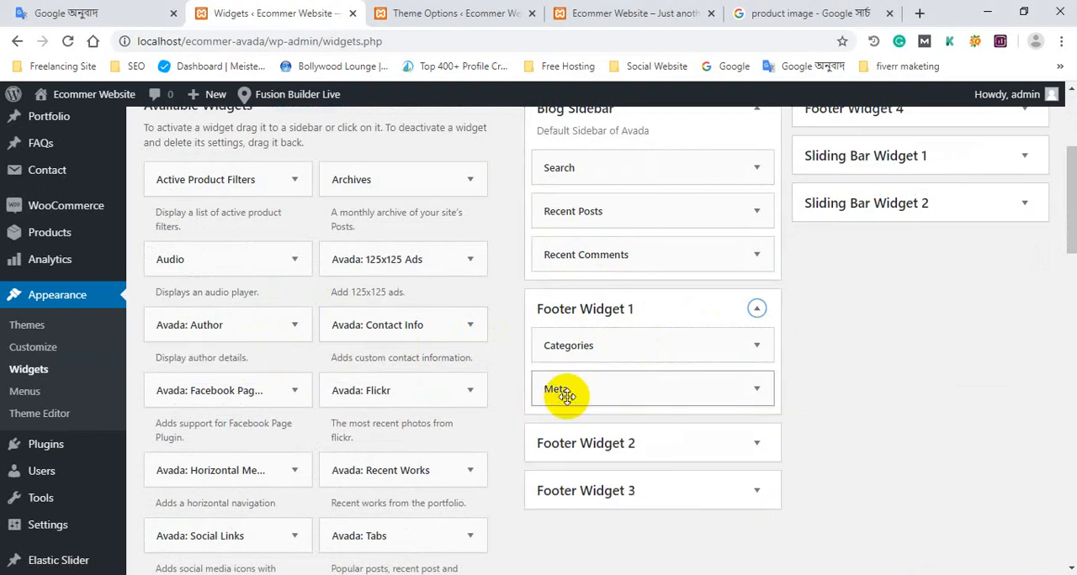
left_click_drag(678, 358, 297, 385)
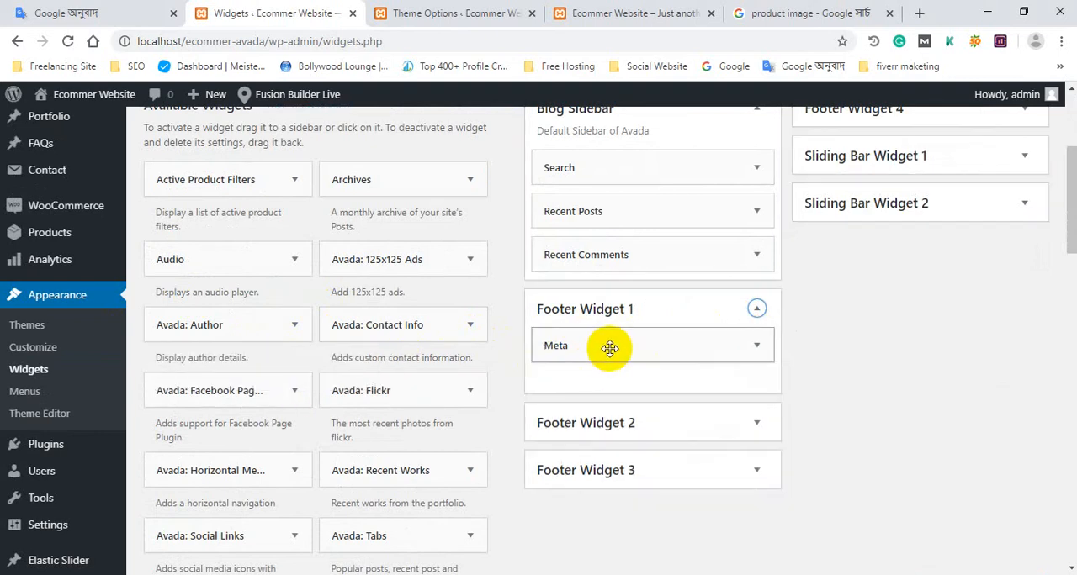
left_click_drag(610, 342, 428, 332)
scroll(440, 330, "up", 2)
scroll(731, 313, "down", 4)
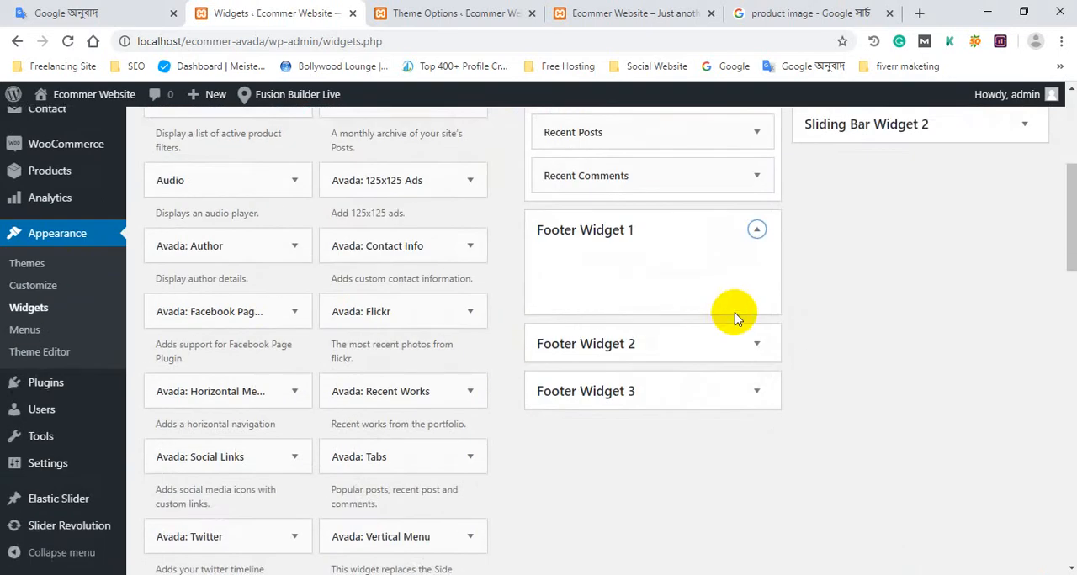
scroll(915, 287, "up", 3)
scroll(915, 287, "up", 2)
Reload the shop home page and check its footer area.
left_click(631, 13)
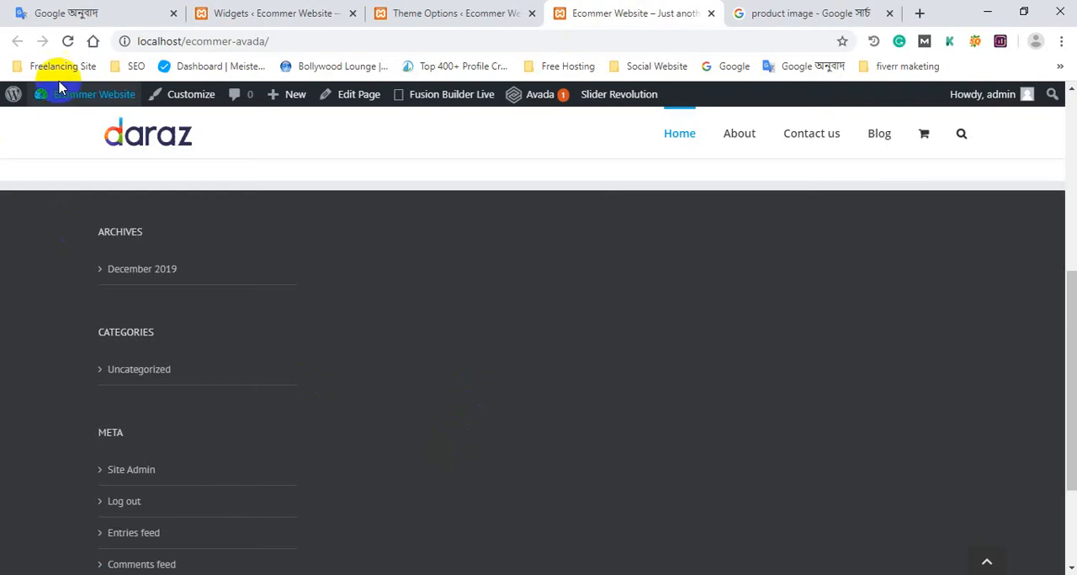
left_click(68, 42)
scroll(84, 258, "down", 2)
scroll(125, 289, "up", 1)
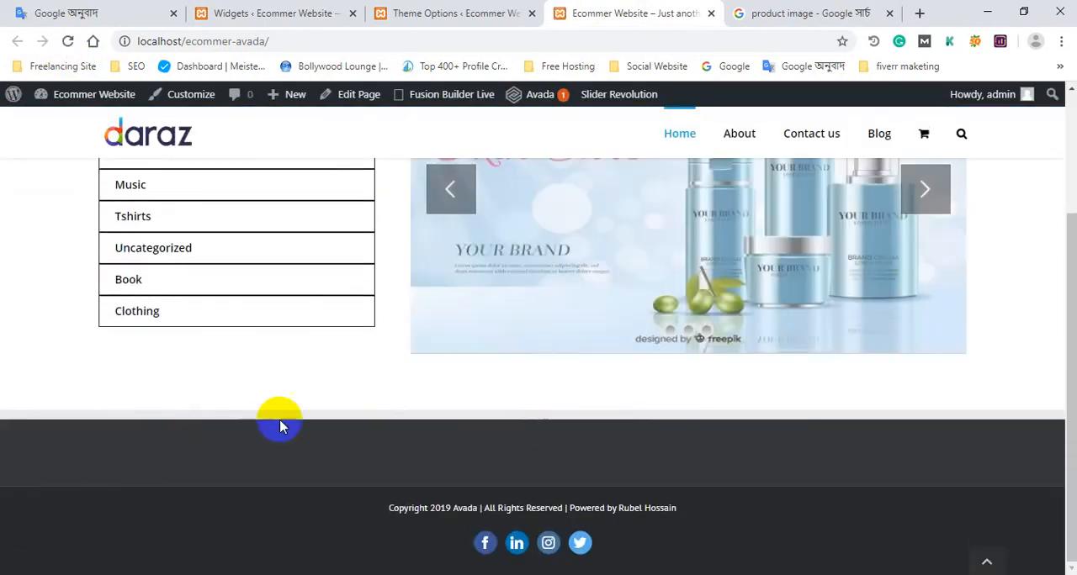
Review the footer column and special effect options together with the widgets available for the footer areas.
left_click(450, 8)
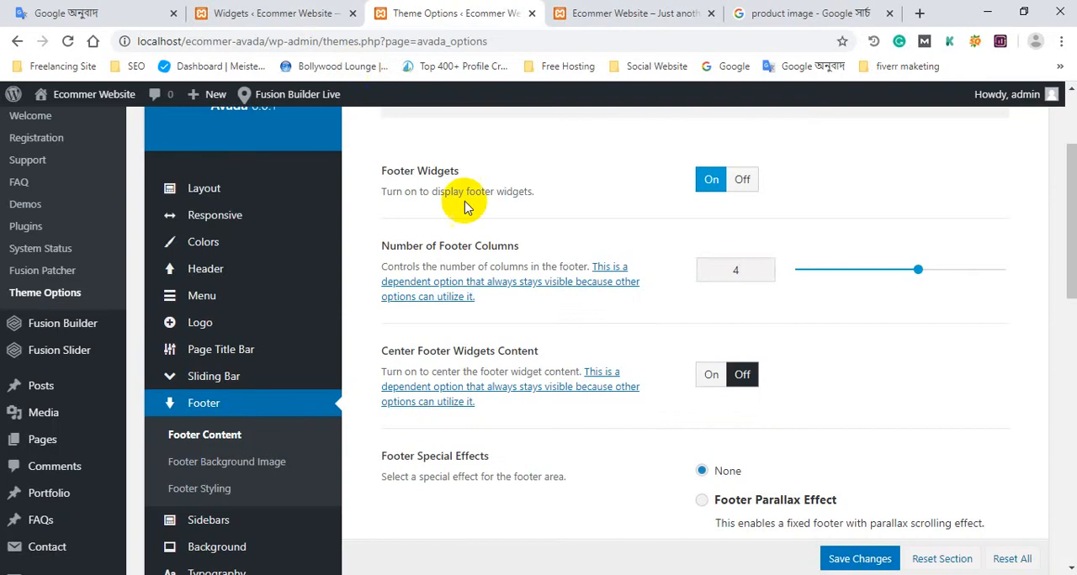
left_click(579, 10)
left_click(300, 8)
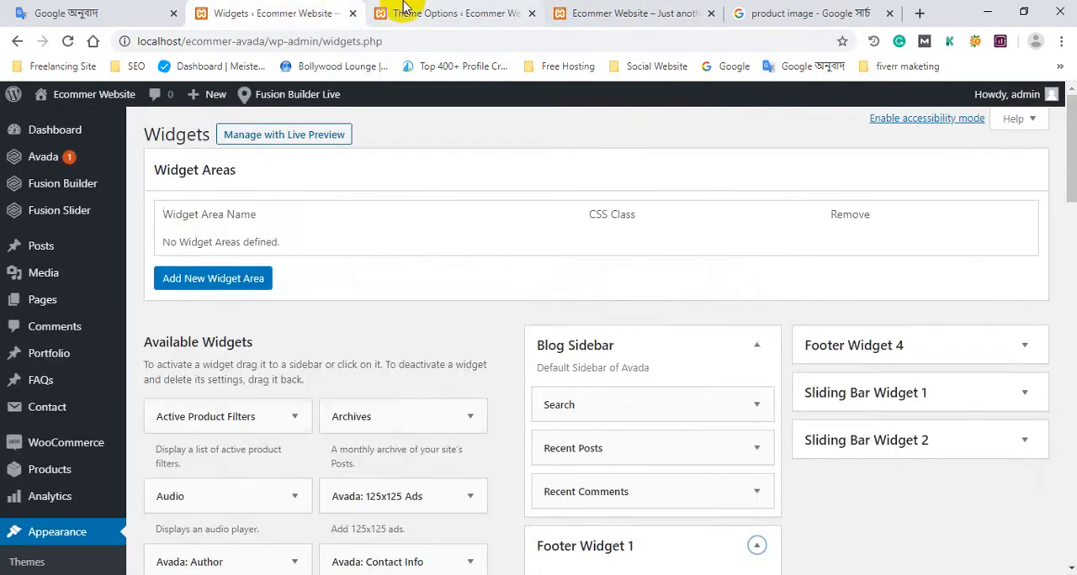
scroll(457, 284, "down", 1)
left_click(437, 8)
scroll(564, 284, "down", 10)
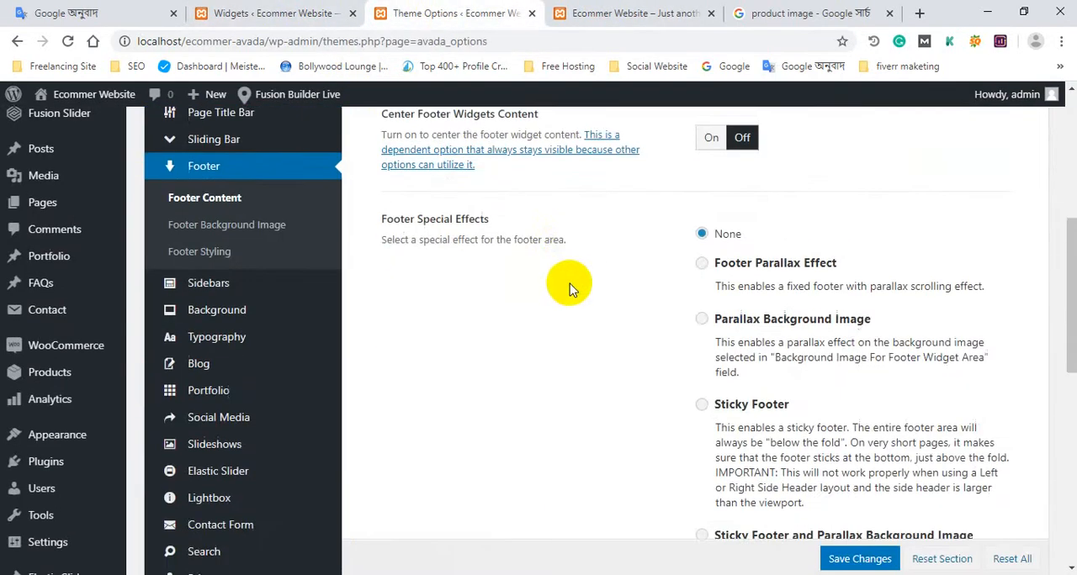
left_click(227, 8)
scroll(336, 411, "down", 5)
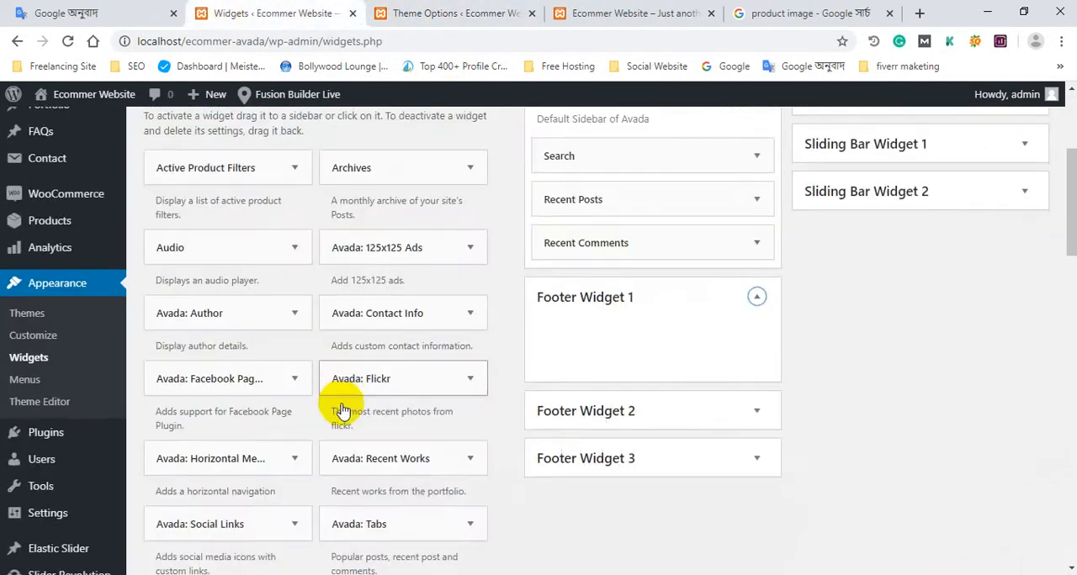
scroll(378, 397, "up", 4)
scroll(311, 400, "down", 1)
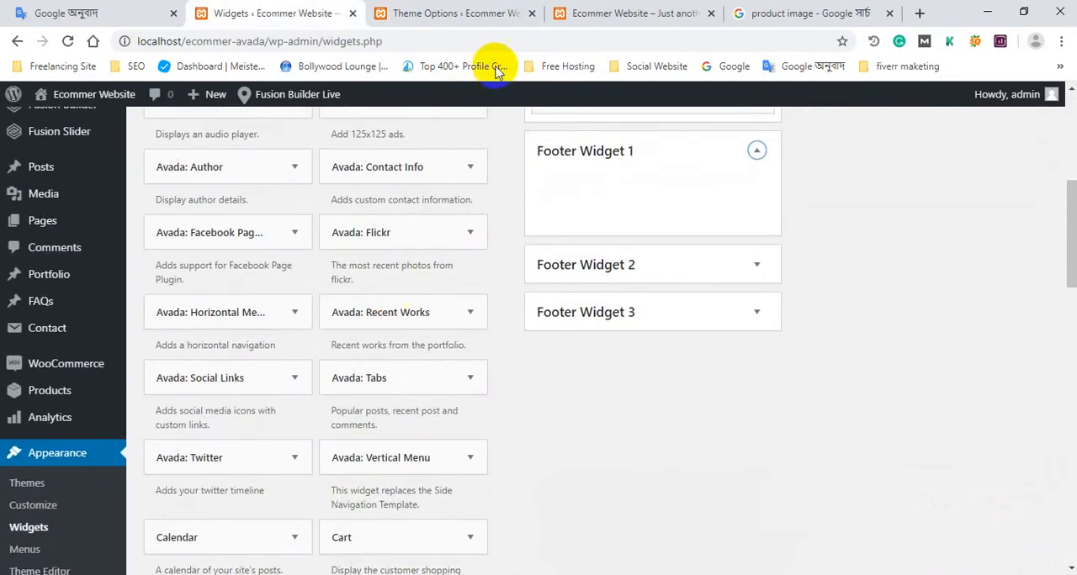
Look through the available widgets for one to place in the empty Footer Widget 1 area.
left_click(631, 10)
left_click(221, 8)
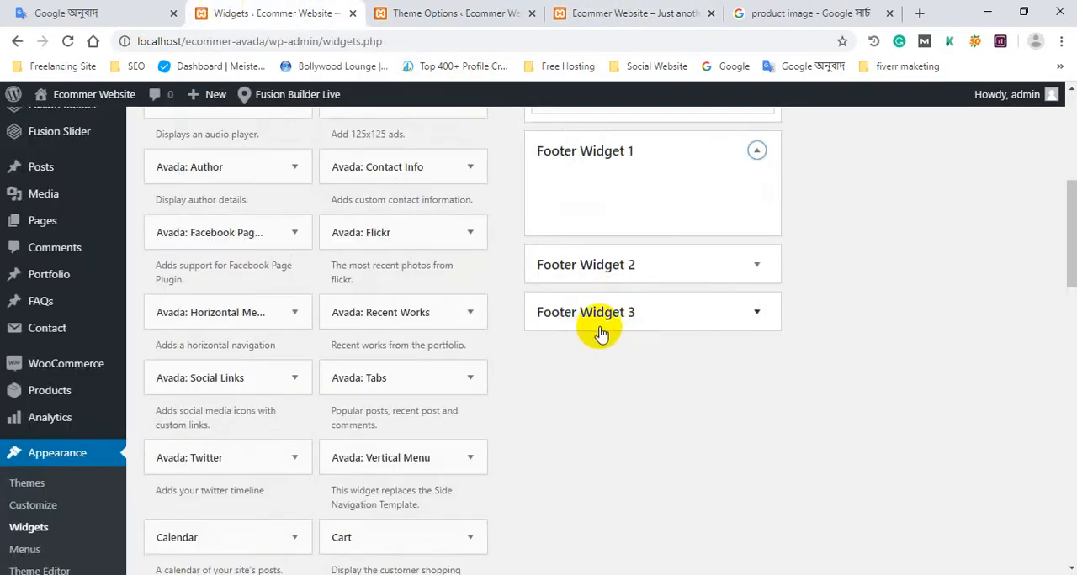
scroll(640, 336, "up", 2)
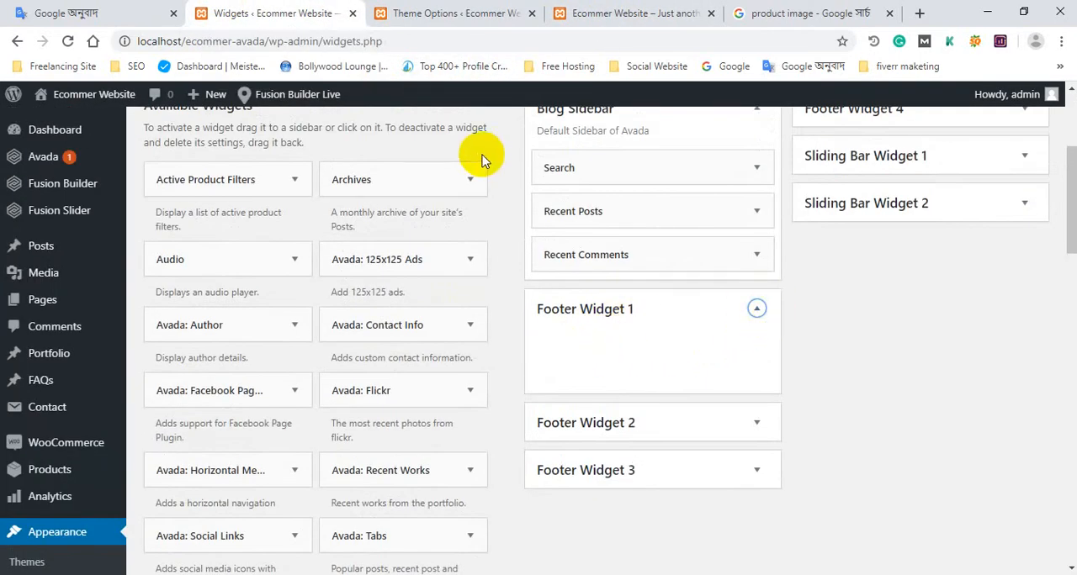
scroll(353, 327, "down", 1)
scroll(378, 341, "up", 2)
scroll(398, 334, "down", 4)
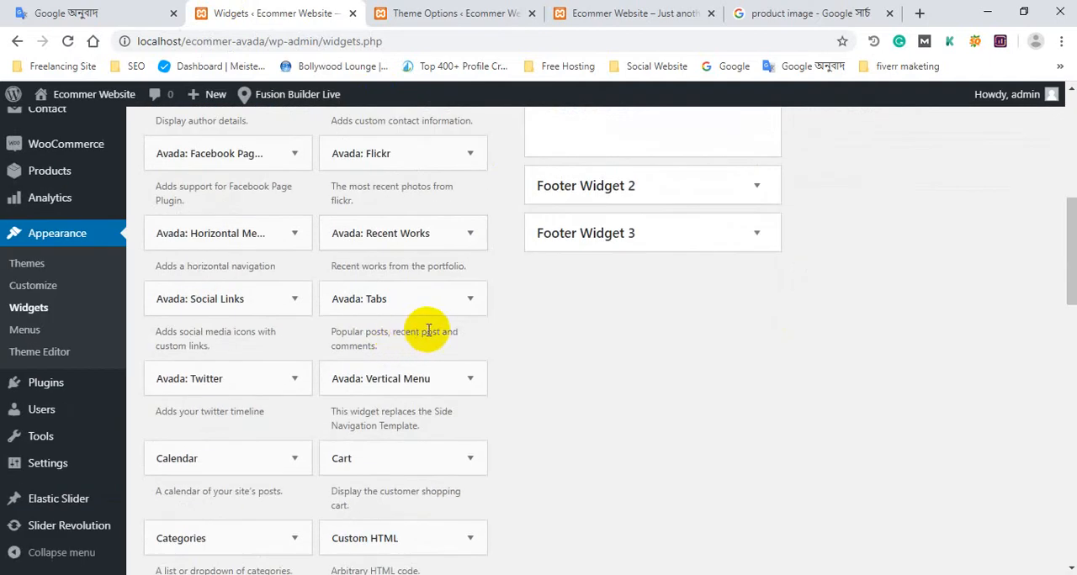
scroll(558, 348, "up", 2)
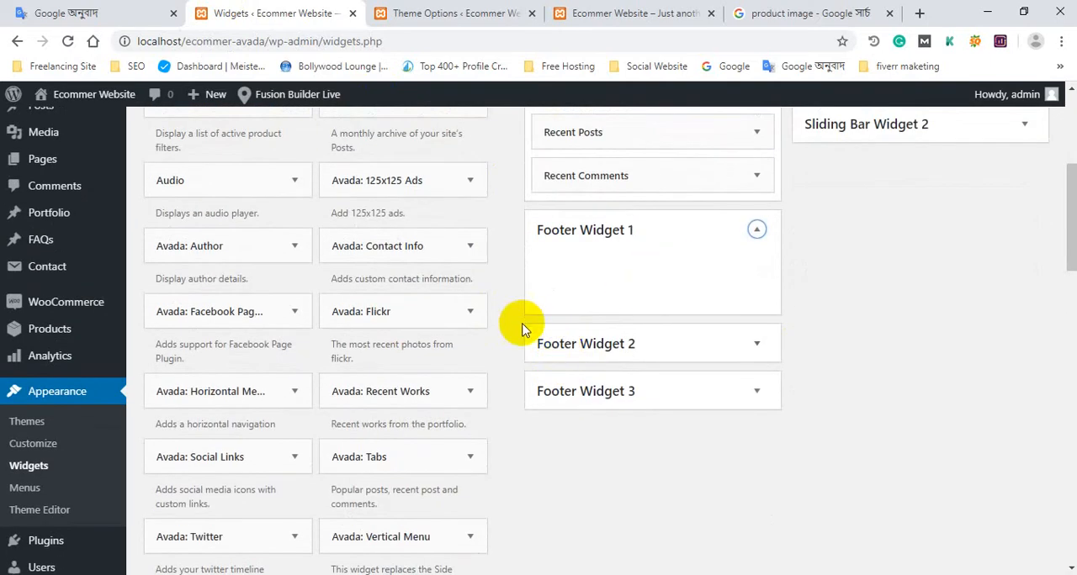
scroll(505, 345, "down", 2)
Find the Text widget by searching the page for "text" and add it to Footer Widget 1.
key("ctrl+f")
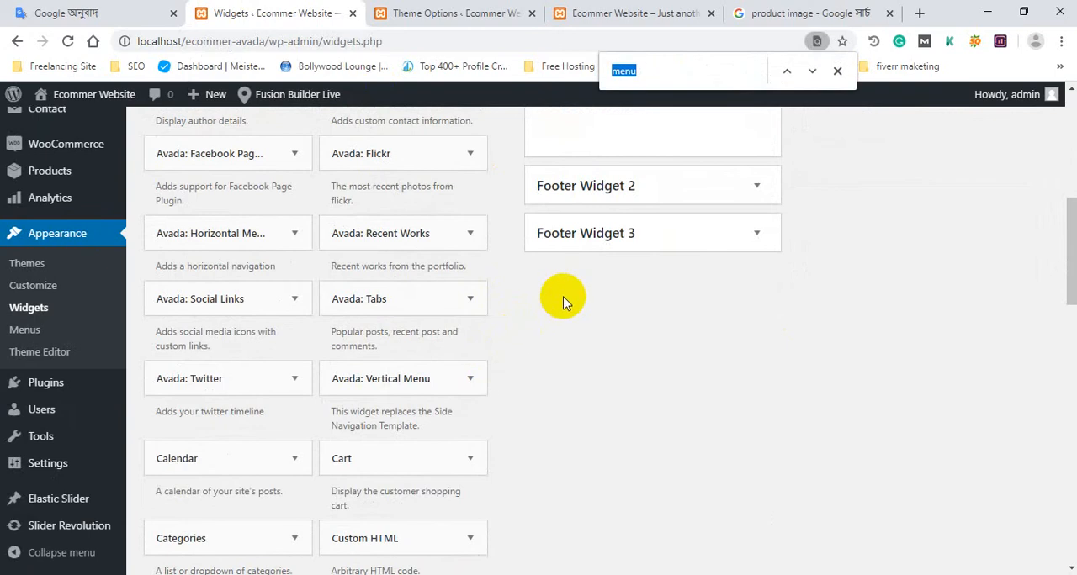
type("te")
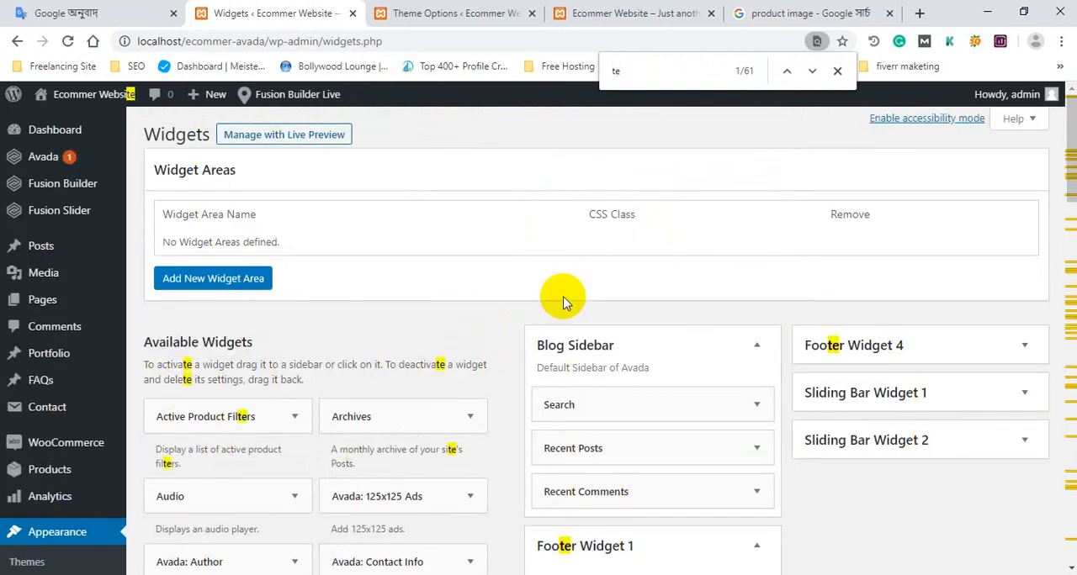
type("xt")
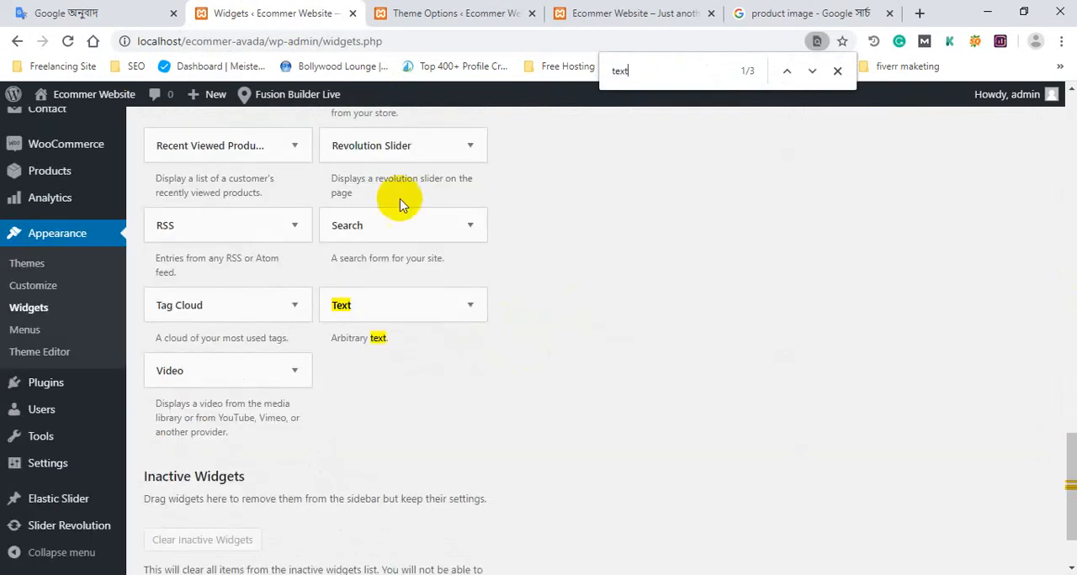
left_click(441, 313)
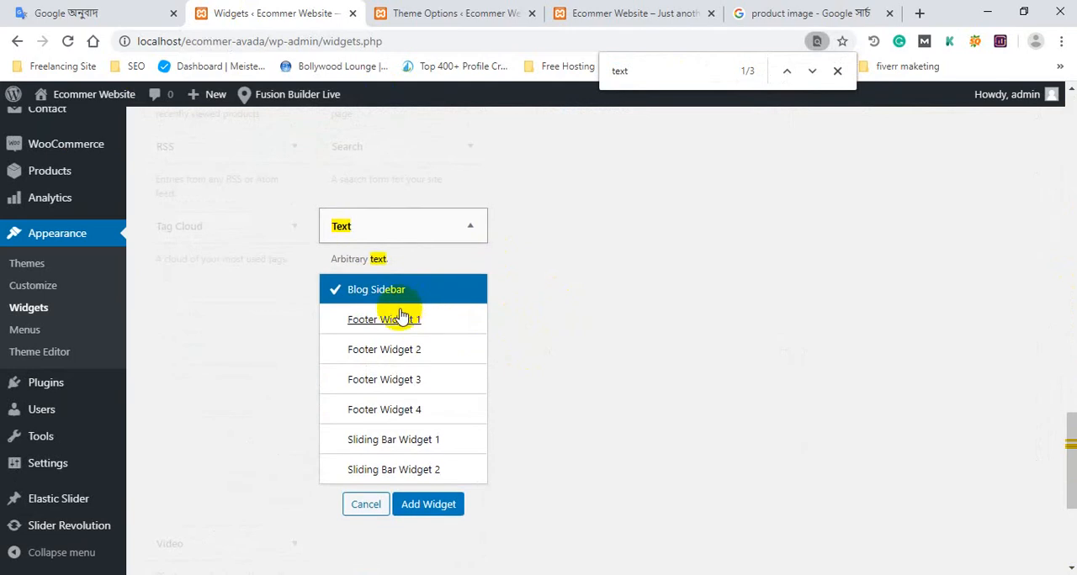
left_click(402, 320)
left_click(438, 505)
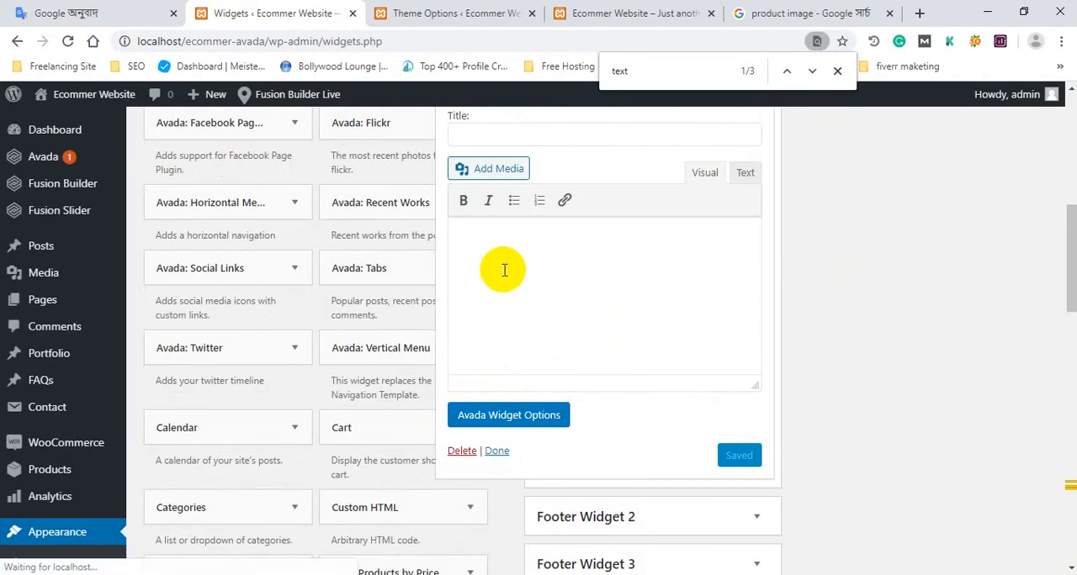
Insert the daraz logo from the Media Library into the Text widget's content and place the cursor below it.
left_click(510, 266)
scroll(538, 257, "up", 2)
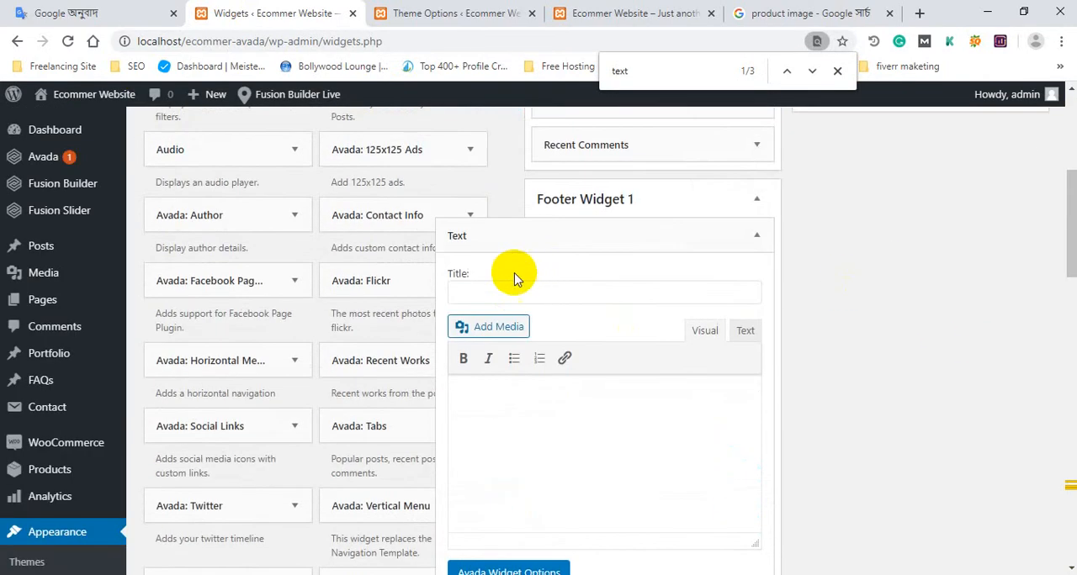
left_click(488, 371)
left_click(491, 327)
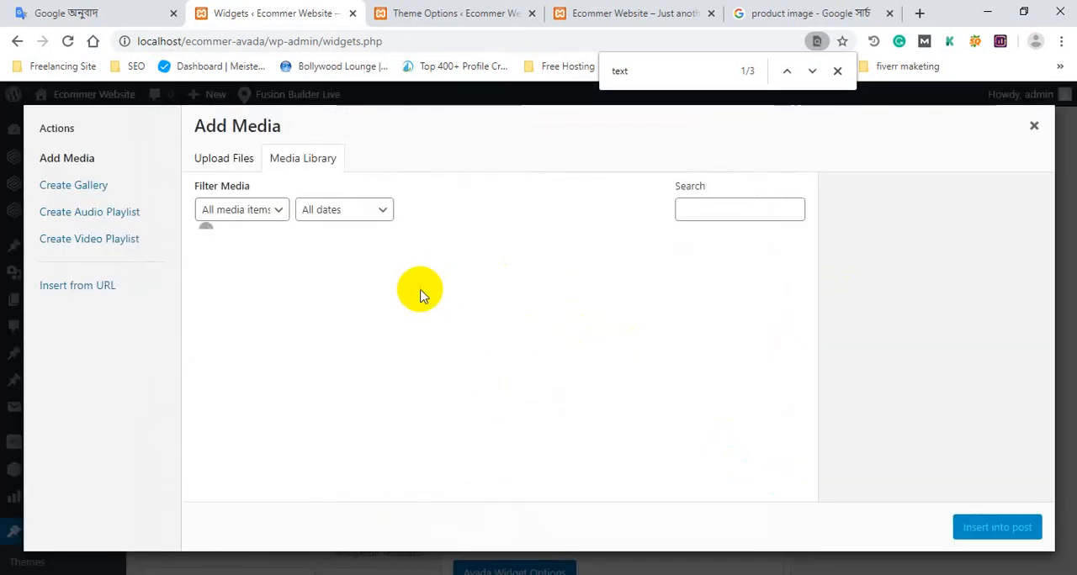
scroll(614, 331, "down", 3)
scroll(745, 320, "up", 3)
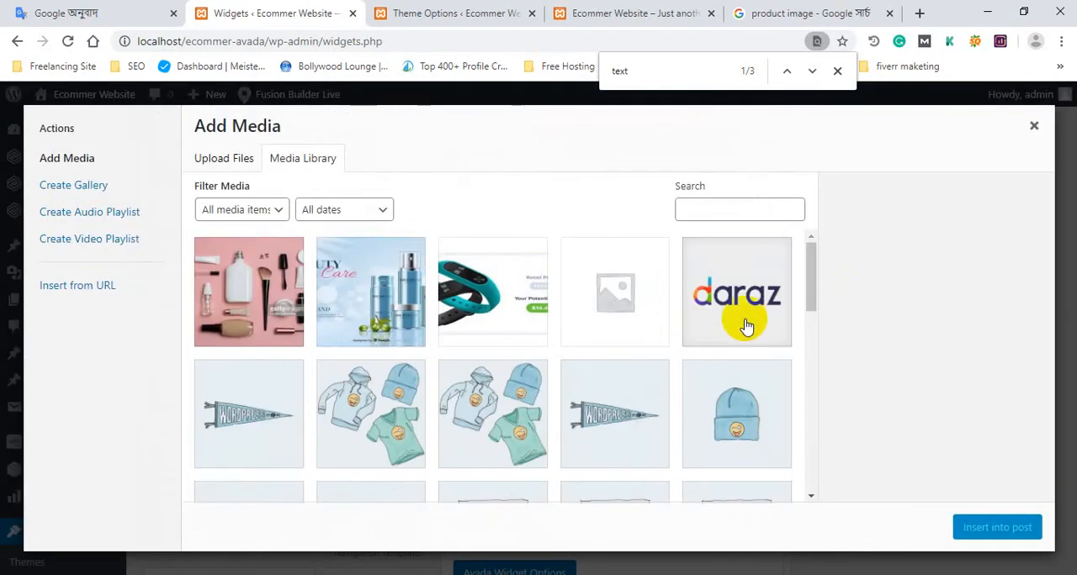
left_click(749, 307)
left_click(996, 528)
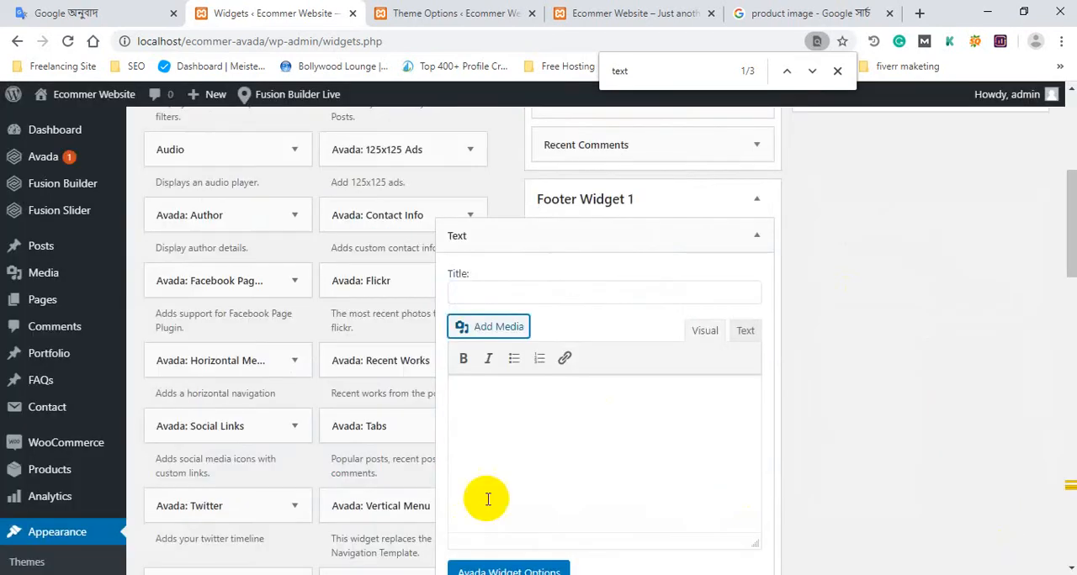
left_click(521, 399)
left_click(577, 421)
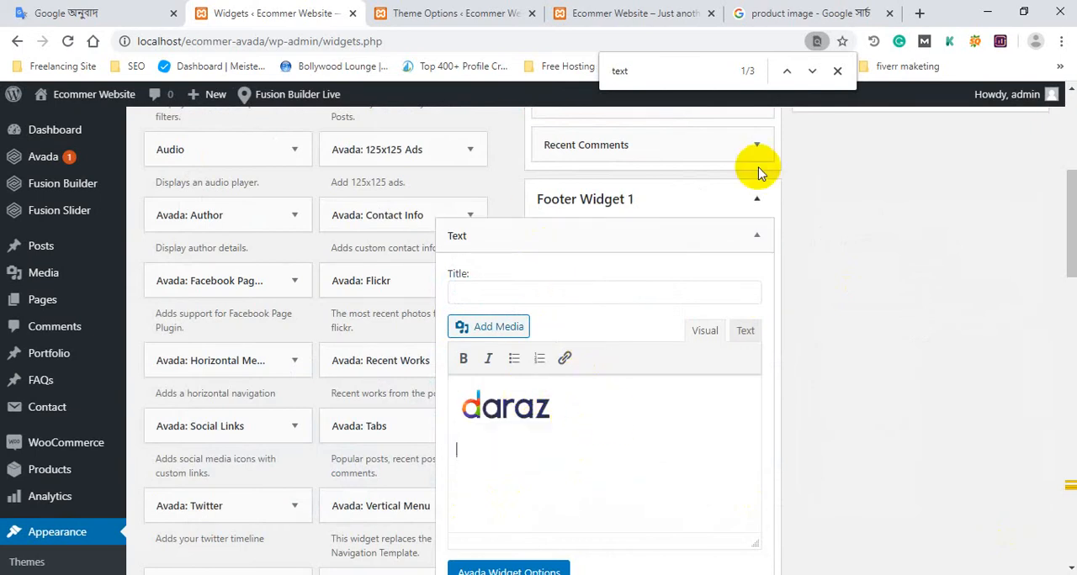
Switch to the Google image search page and try "daraz" as the search query.
left_click(867, 12)
scroll(548, 247, "up", 1)
scroll(548, 247, "up", 5)
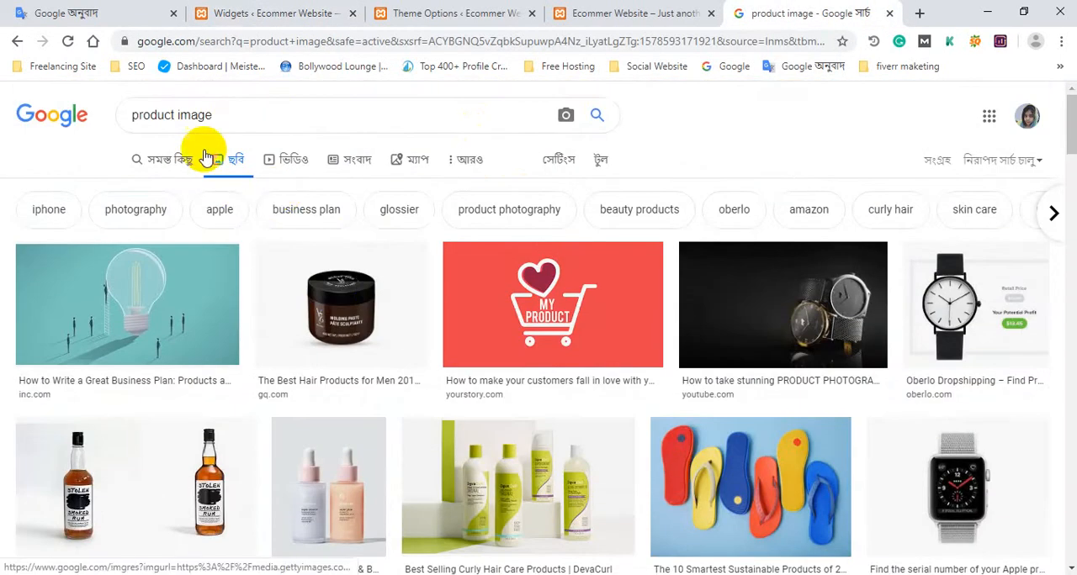
left_click_drag(318, 119, 105, 114)
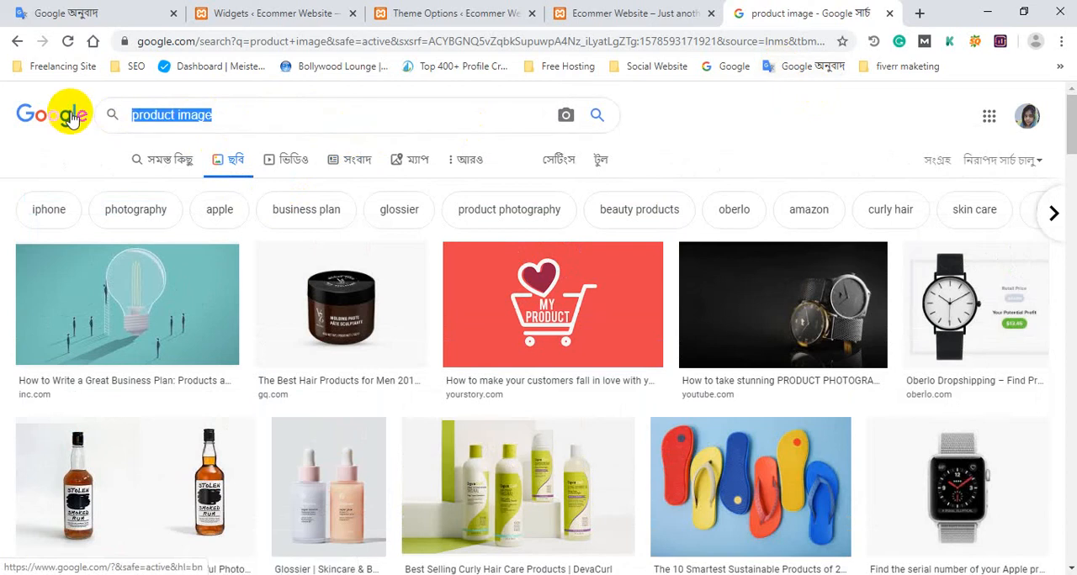
type("daraz")
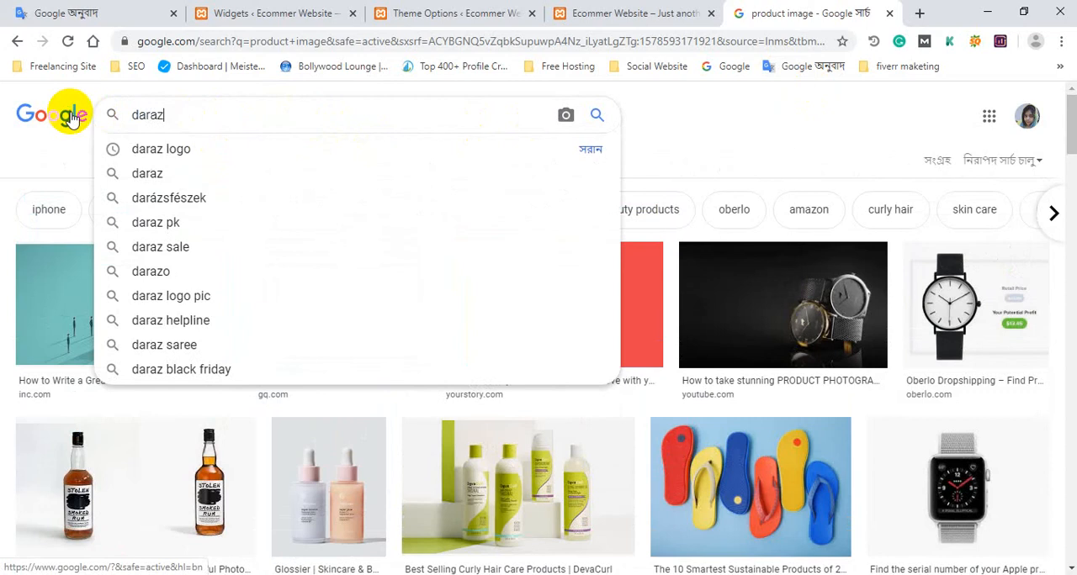
key("BackSpace")
key("BackSpace")
key("BackSpace")
key("BackSpace")
key("BackSpace")
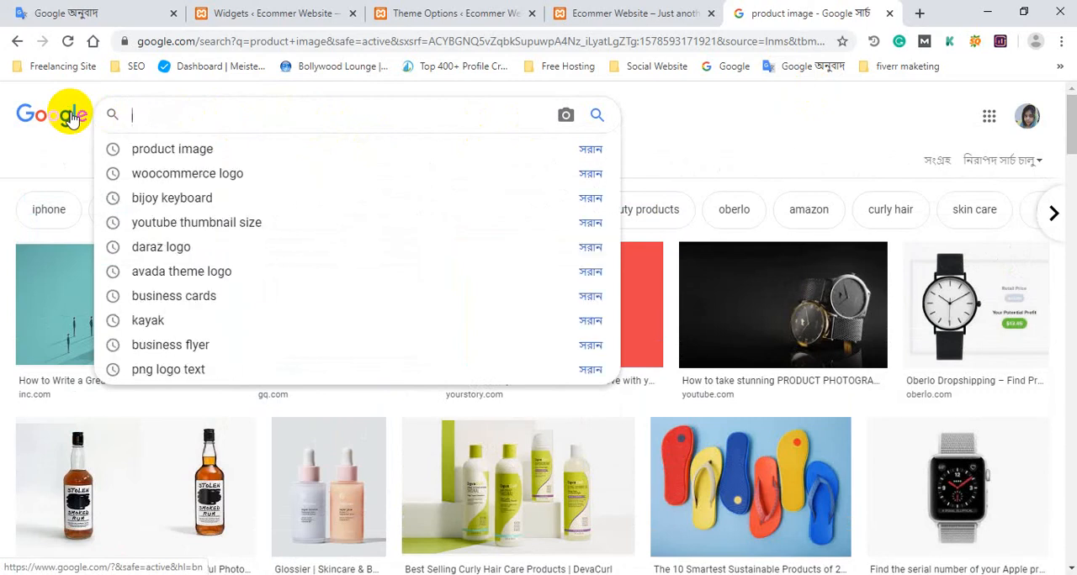
Search Google for "lorman" and open the Lorman Education Services website.
left_click(223, 46)
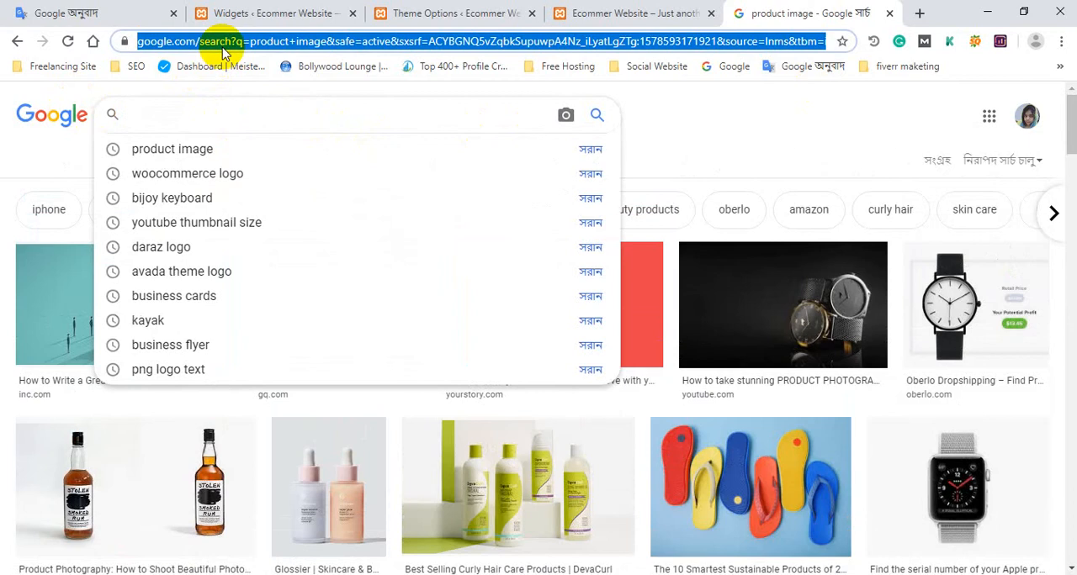
type("lorm")
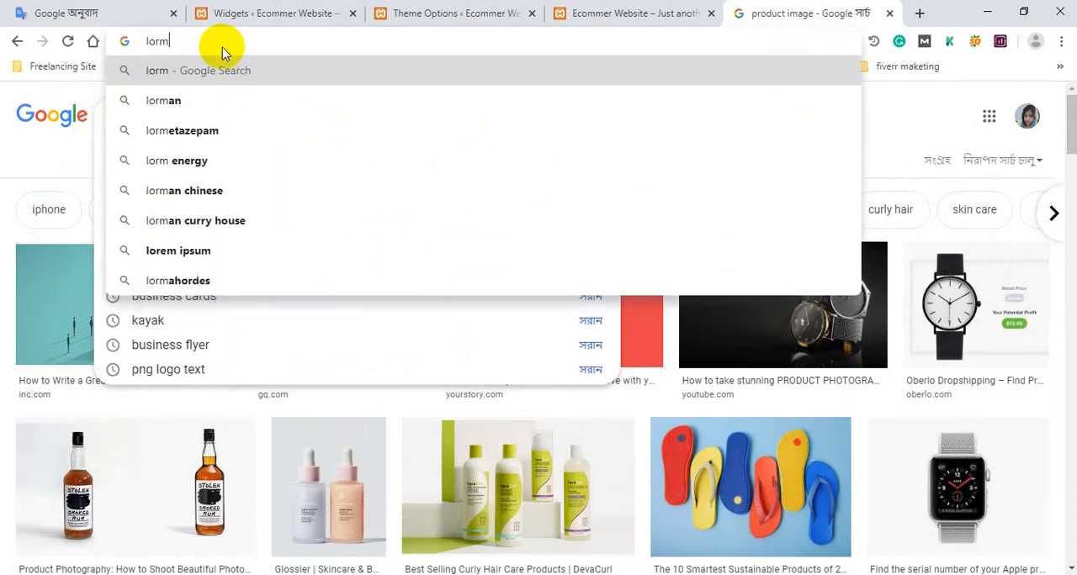
key("Down")
key("Return")
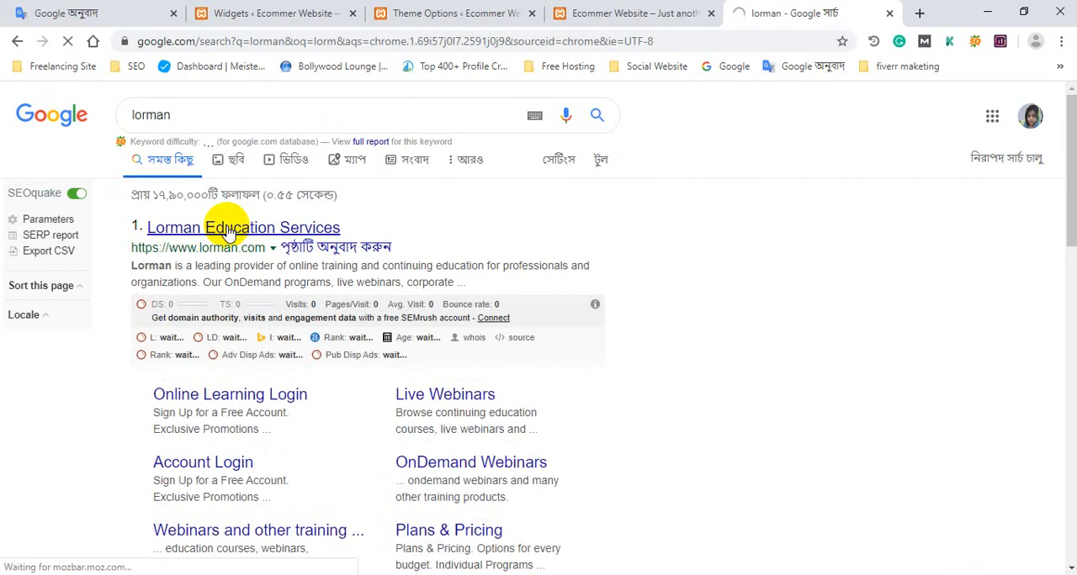
left_click(229, 229)
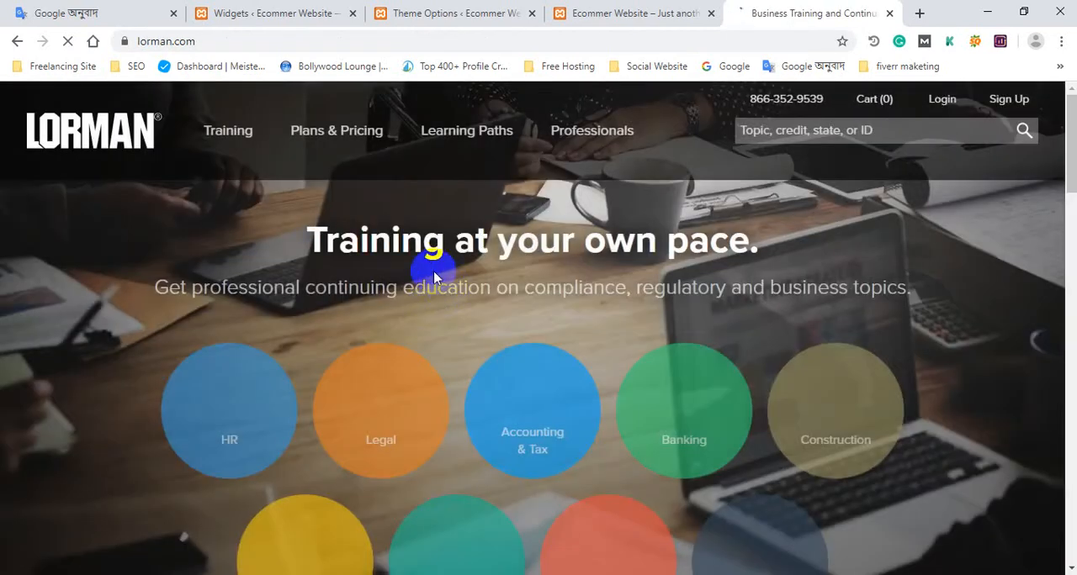
Look over the Lorman homepage, return to the Google results and look through them.
scroll(376, 298, "down", 4)
scroll(374, 294, "down", 4)
scroll(357, 308, "up", 8)
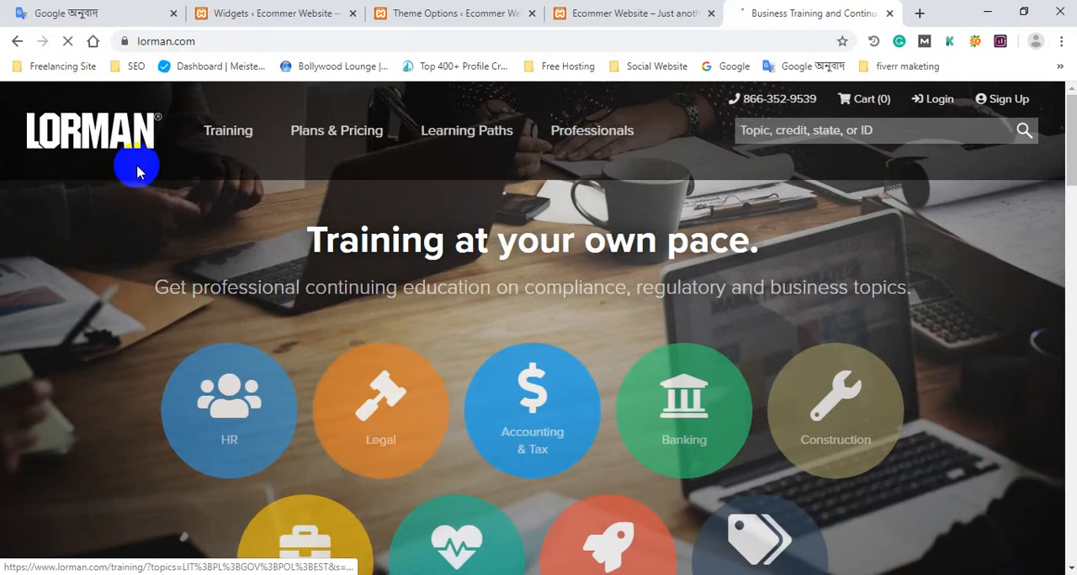
left_click(17, 42)
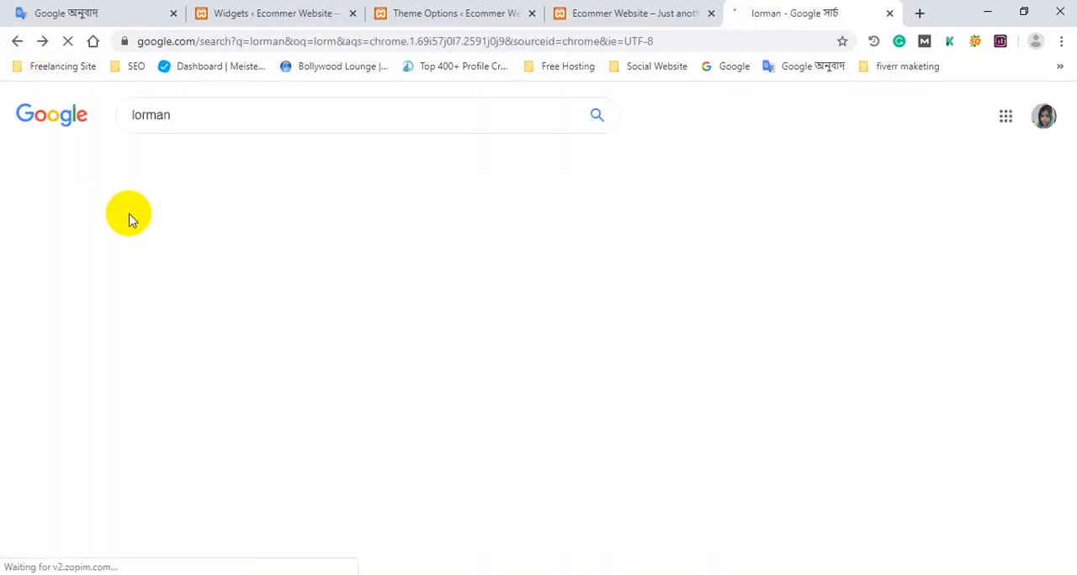
scroll(235, 294, "down", 2)
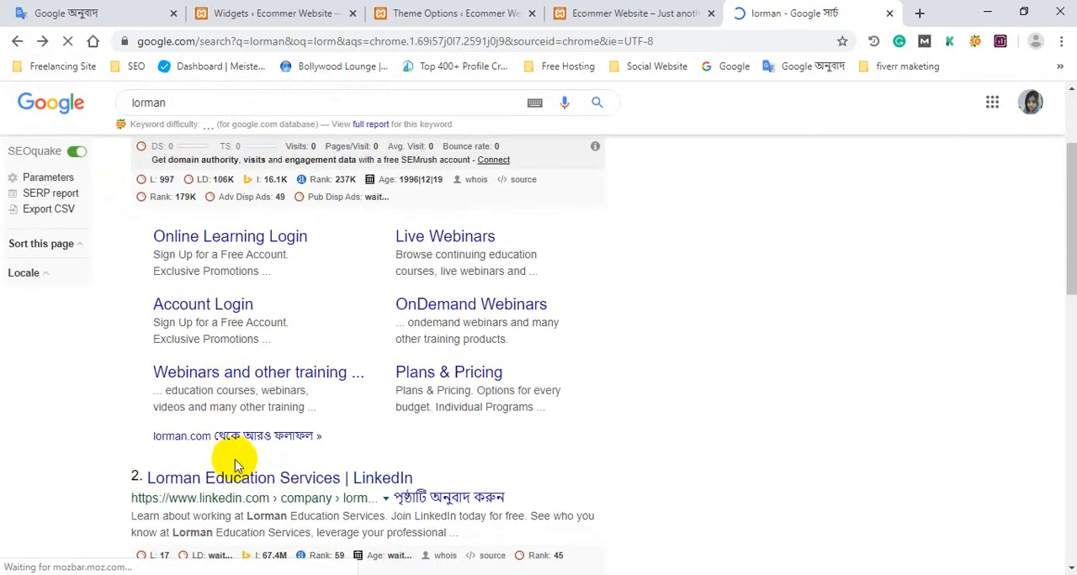
scroll(286, 488, "down", 2)
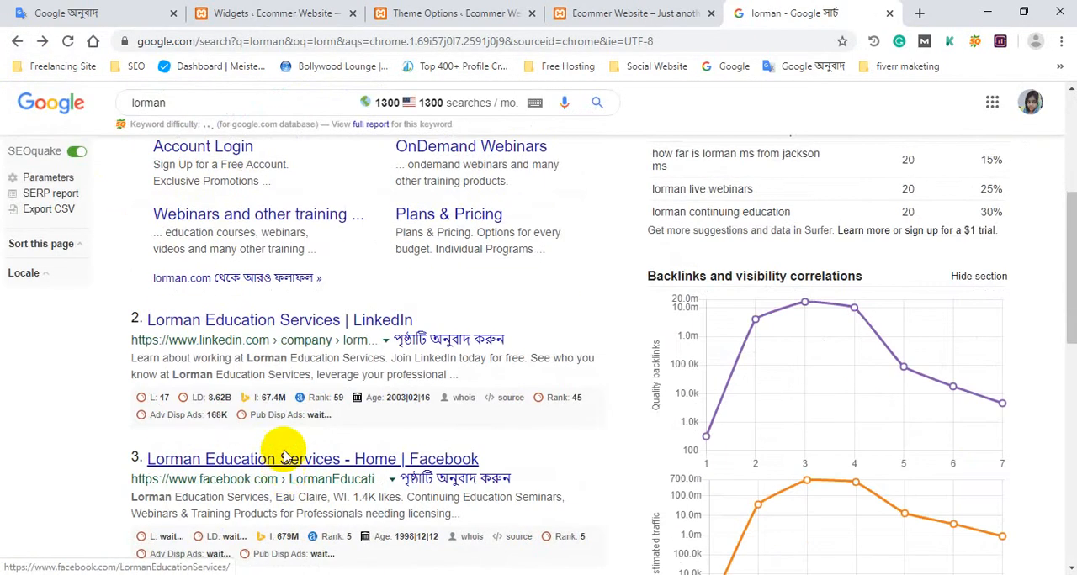
scroll(283, 457, "up", 5)
Search Google for "lorman ip" and try rewording the query as "lormanips".
left_click(216, 112)
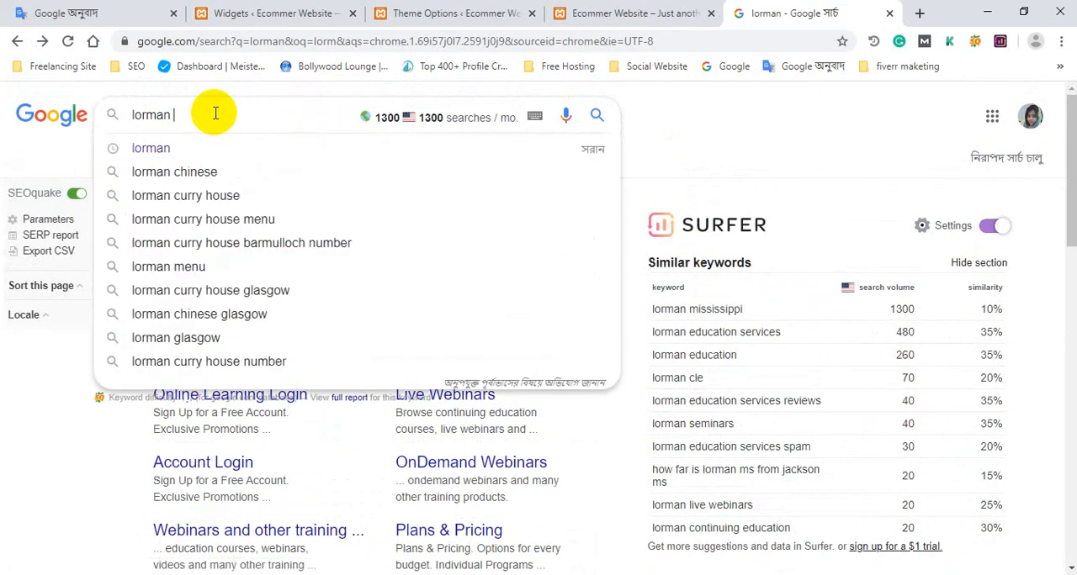
type("ip")
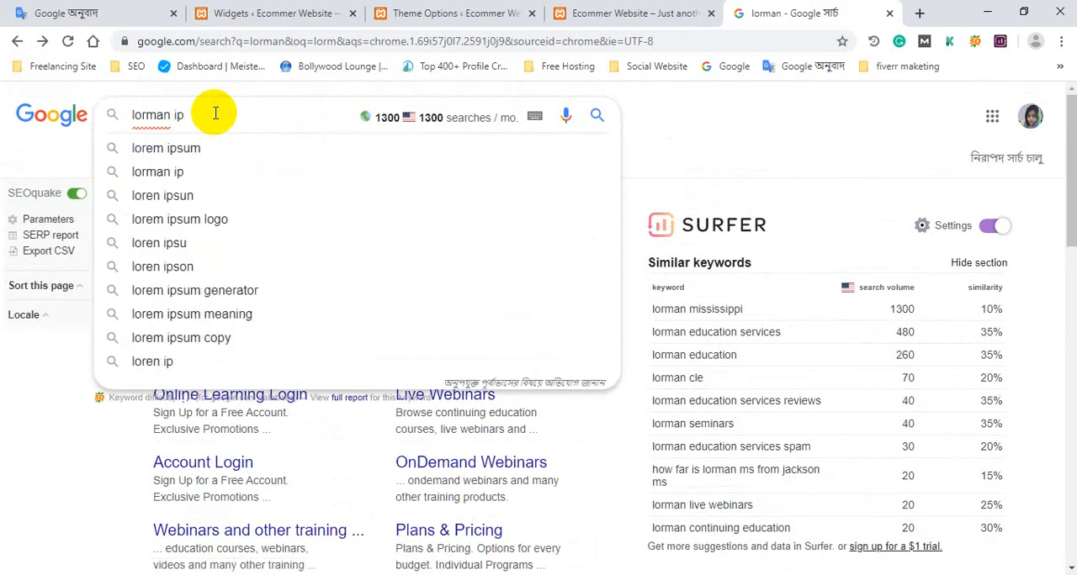
left_click(204, 171)
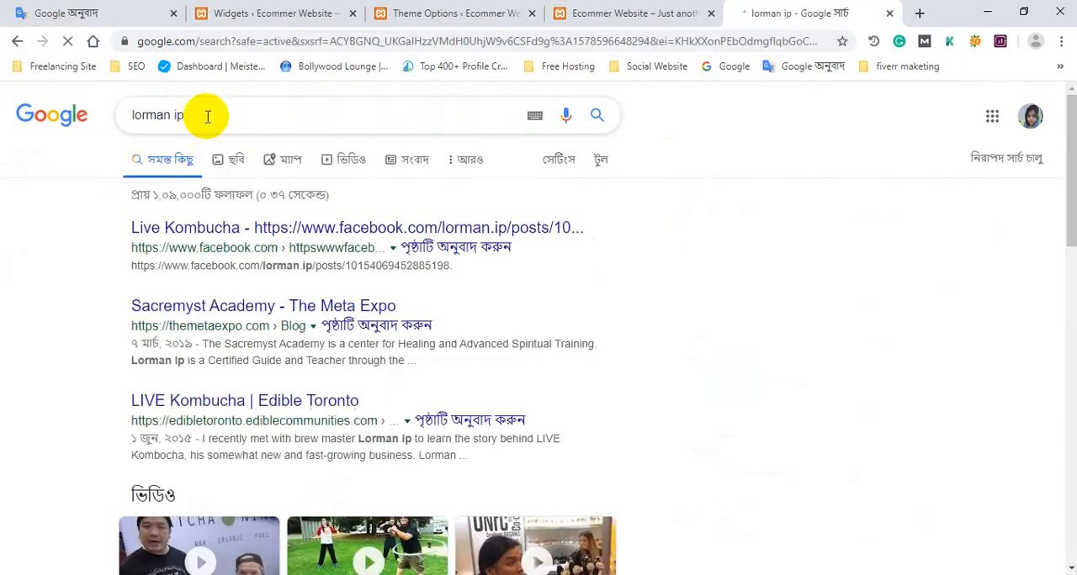
left_click(207, 116)
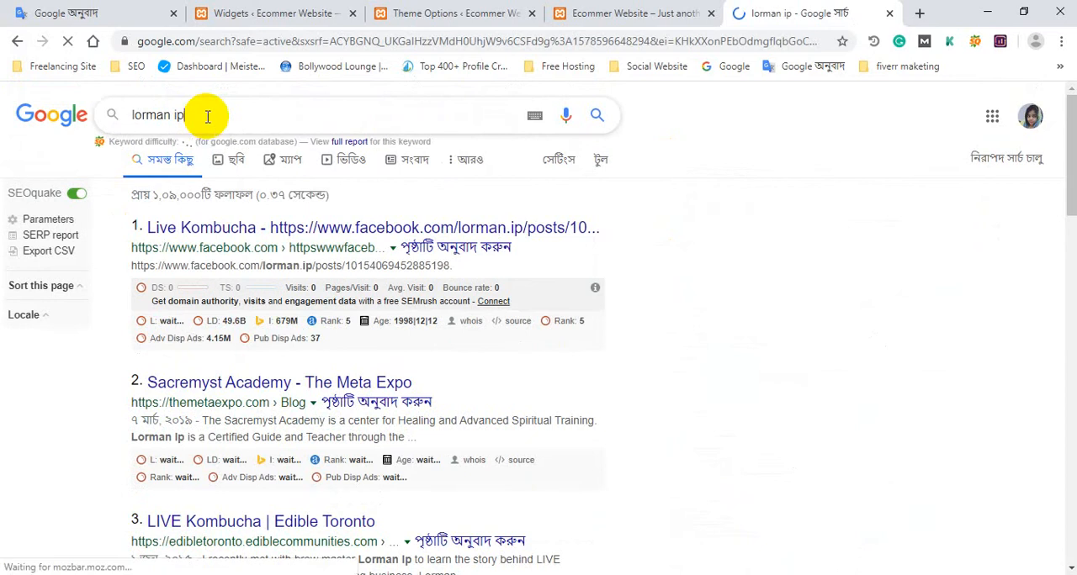
key("BackSpace")
key("BackSpace")
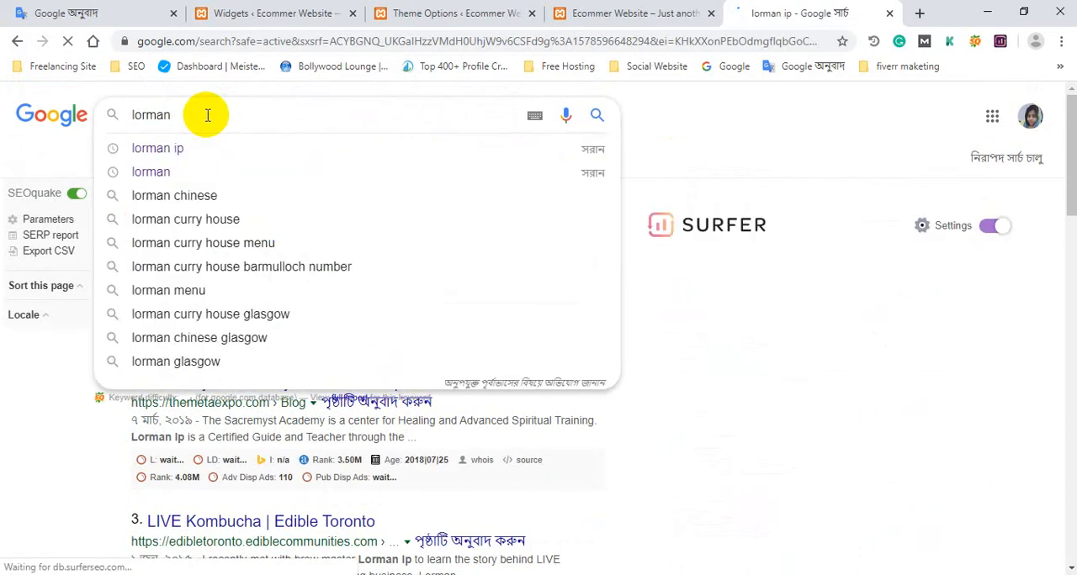
type("ip")
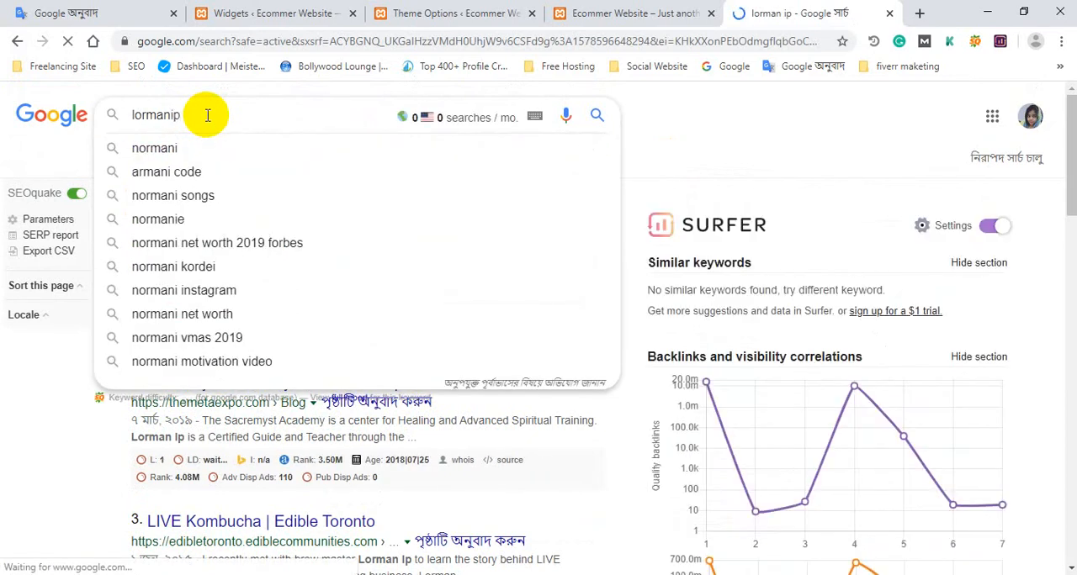
type("s")
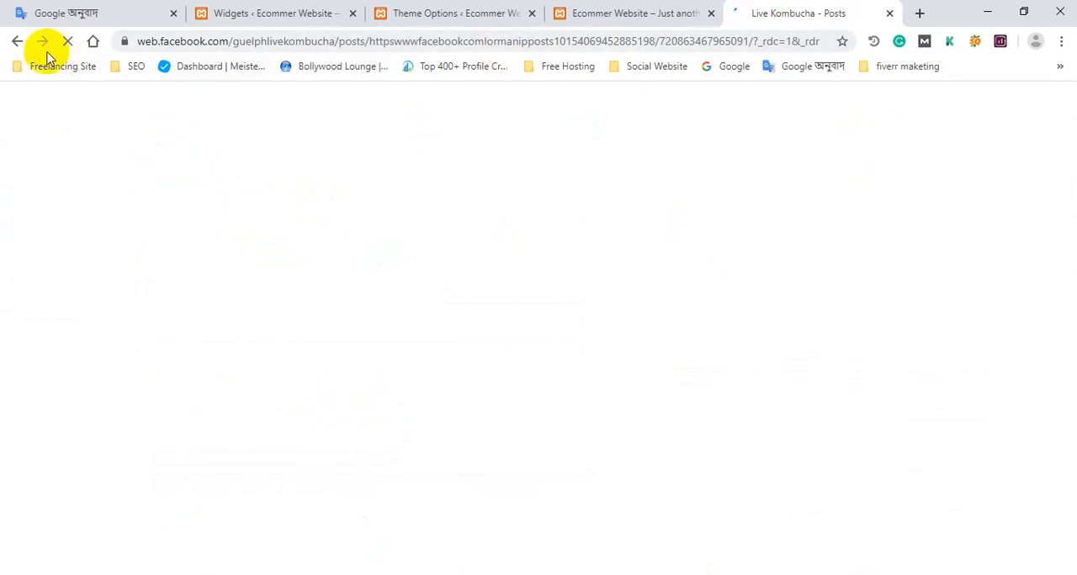
Return to the Google results and search for "lorem ipsum".
left_click(17, 42)
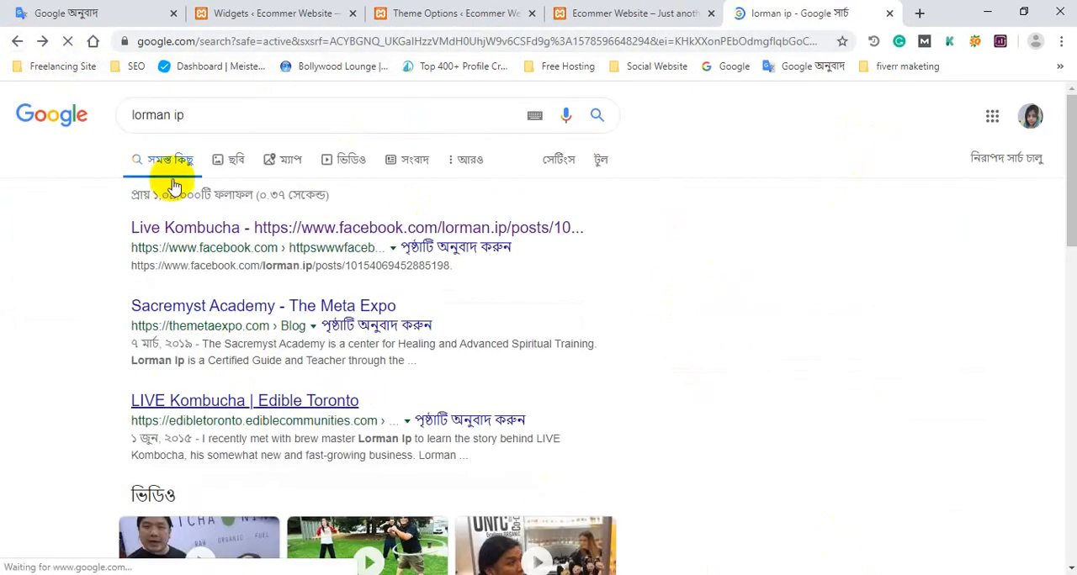
left_click_drag(200, 110, 109, 116)
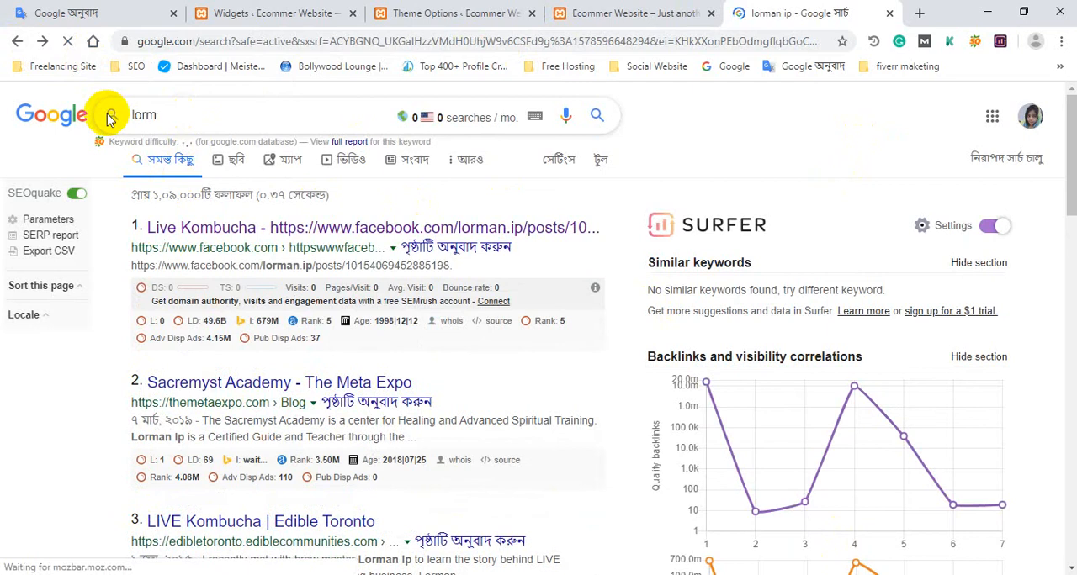
type("lorman i")
type("p")
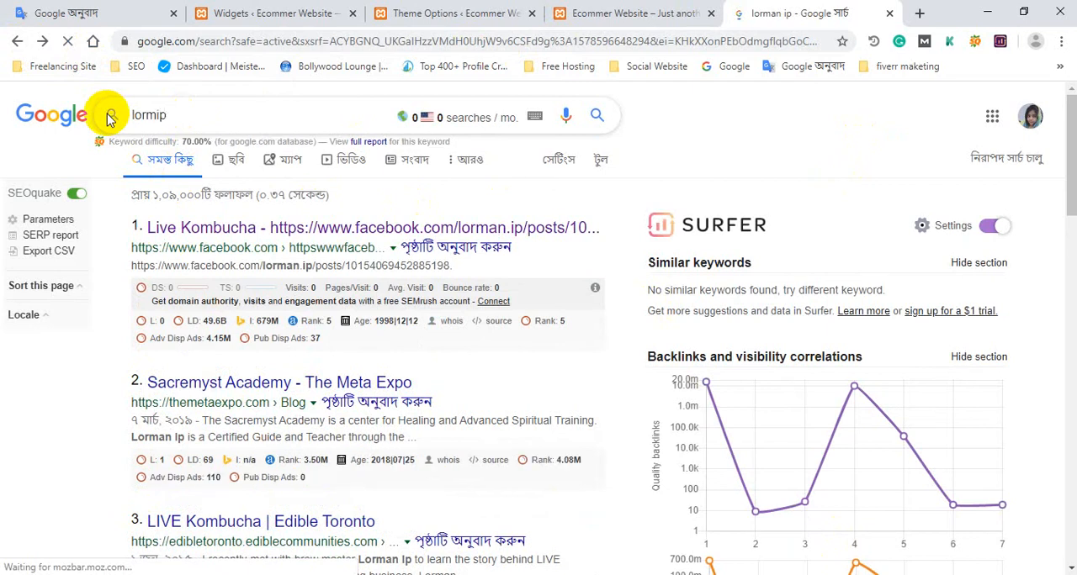
type("su")
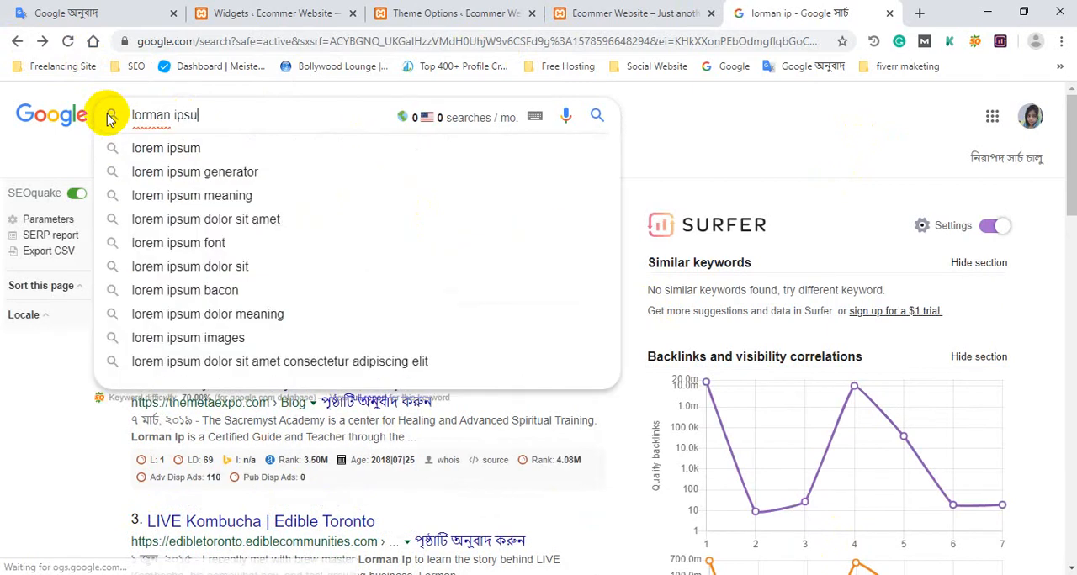
left_click(152, 149)
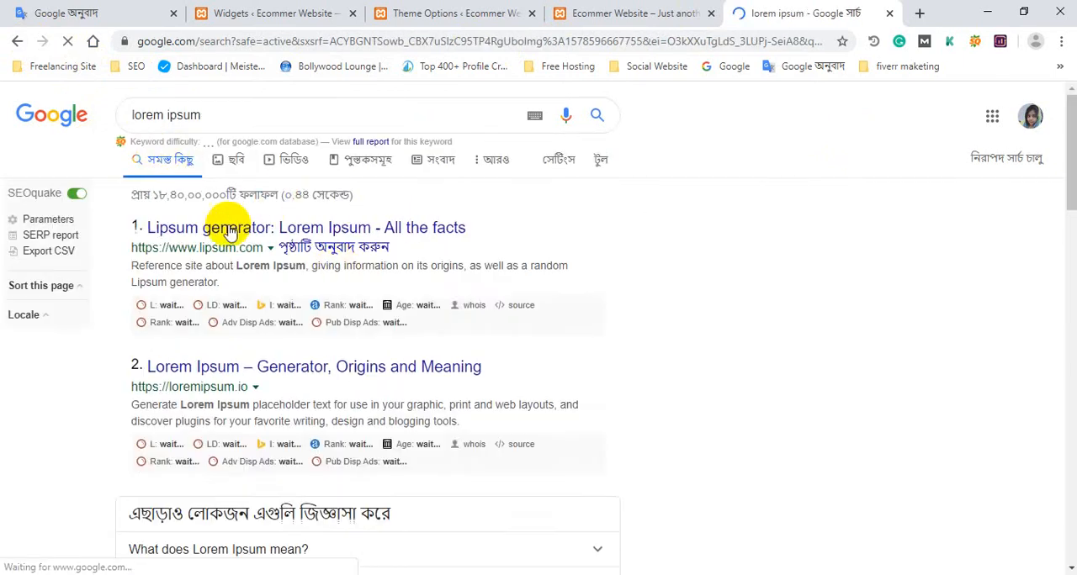
Look through the lorem ipsum results and open the lipsum.com generator site in a new tab.
scroll(221, 243, "down", 1)
scroll(269, 344, "down", 1)
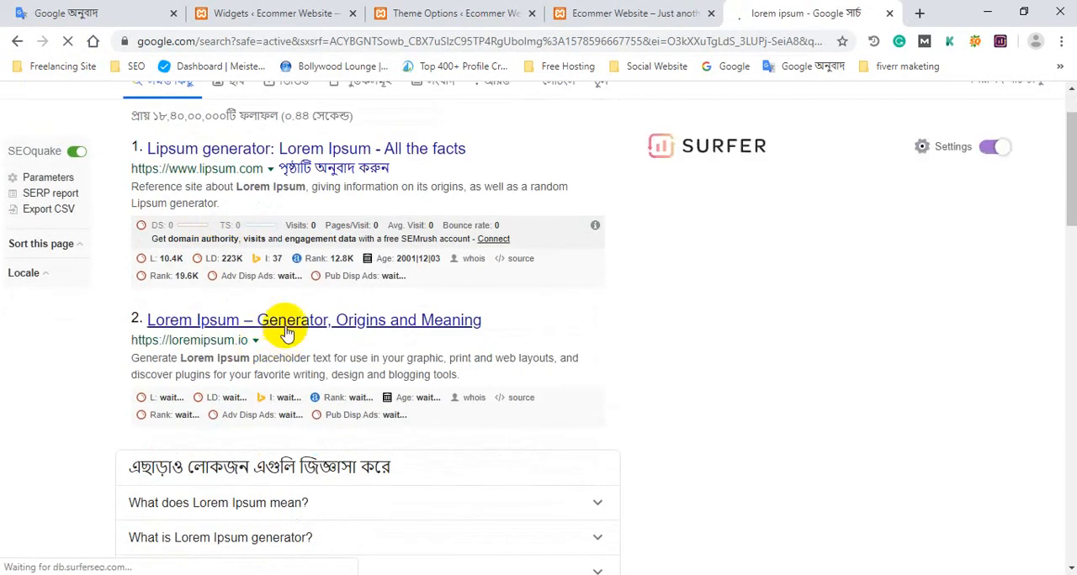
scroll(281, 325, "down", 3)
scroll(286, 331, "down", 4)
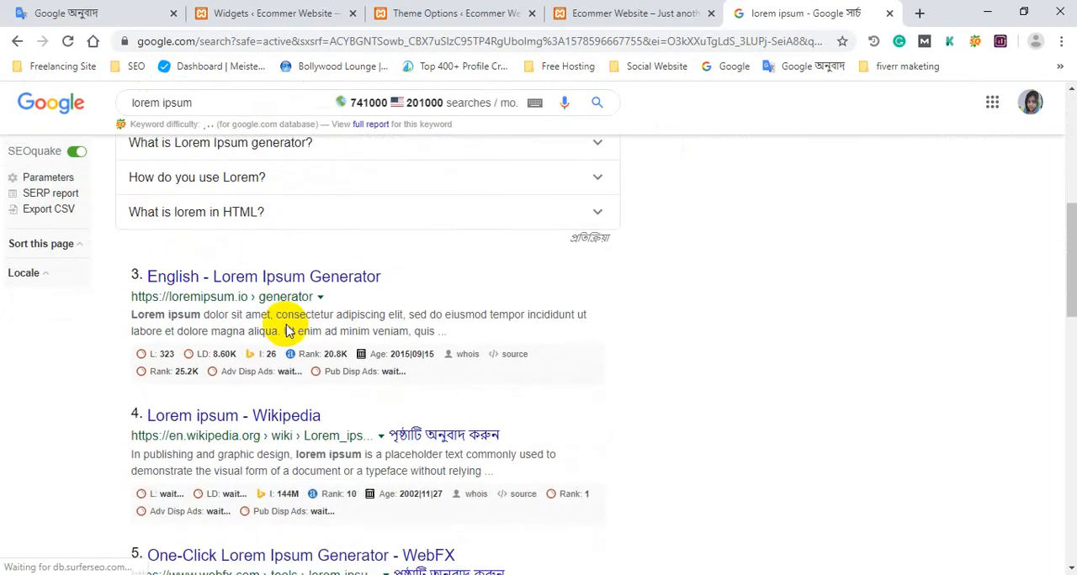
scroll(289, 336, "up", 2)
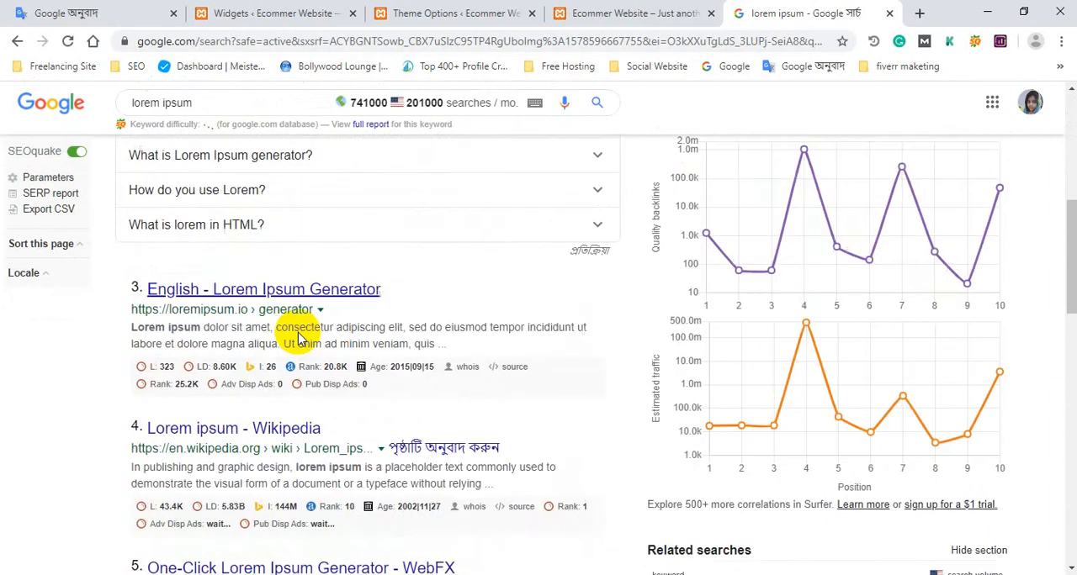
scroll(288, 337, "down", 10)
scroll(298, 336, "up", 15)
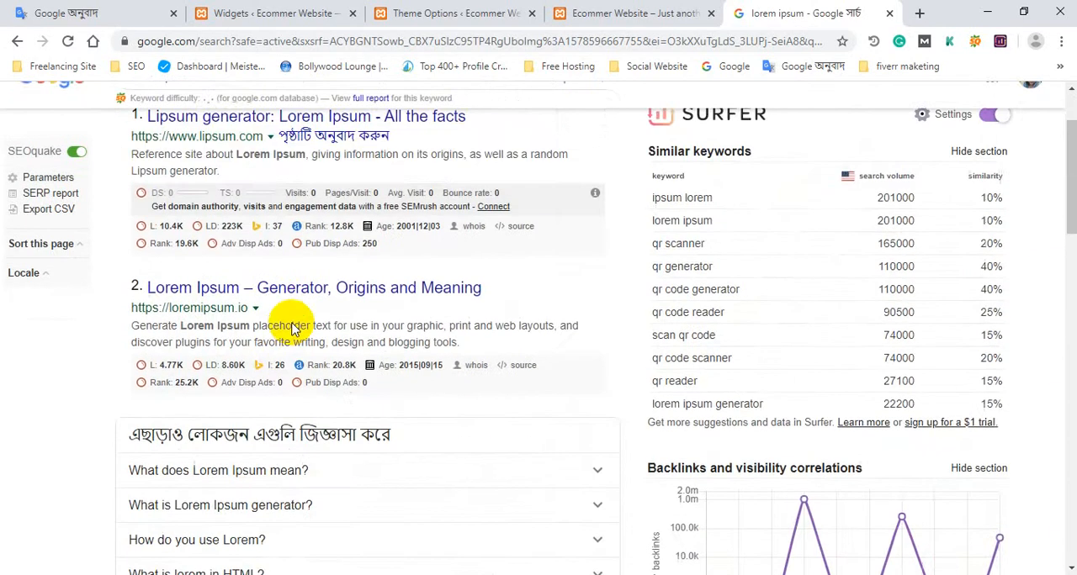
left_click(295, 228, "ctrl")
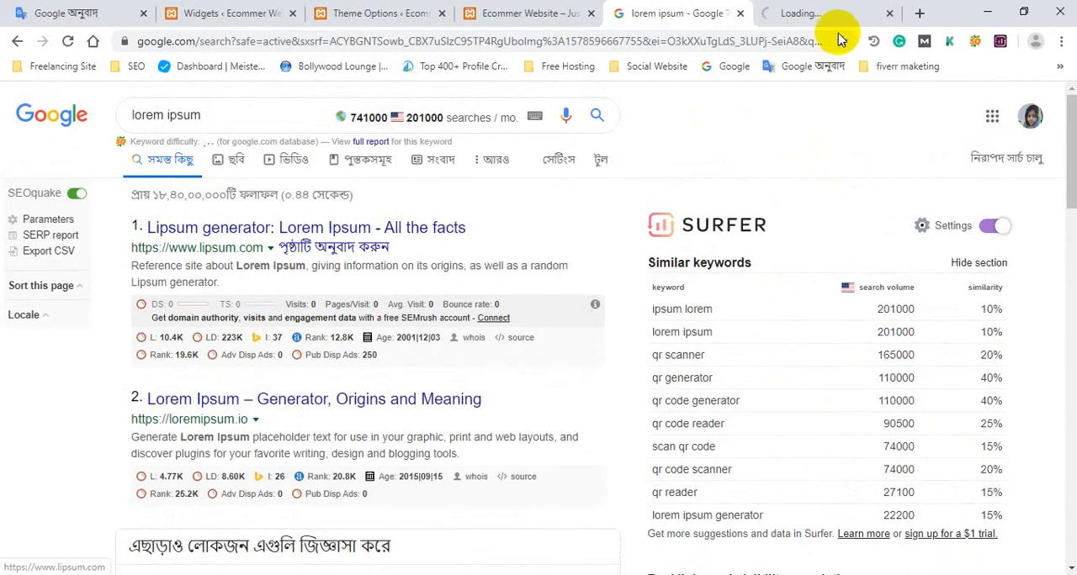
left_click(839, 10)
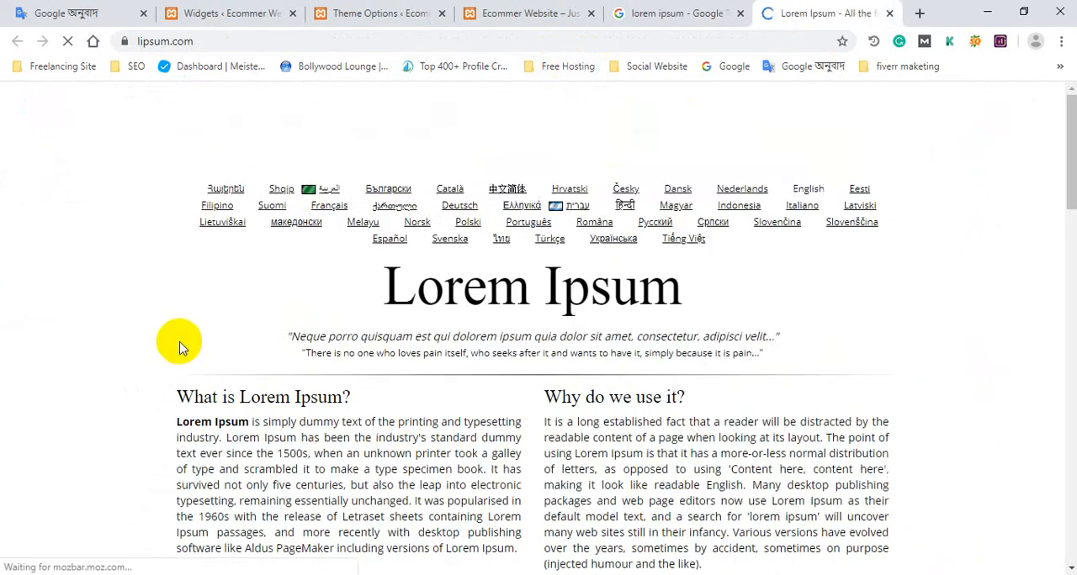
Copy the first two sentences of the "What is Lorem Ipsum?" paragraph.
scroll(181, 354, "down", 1)
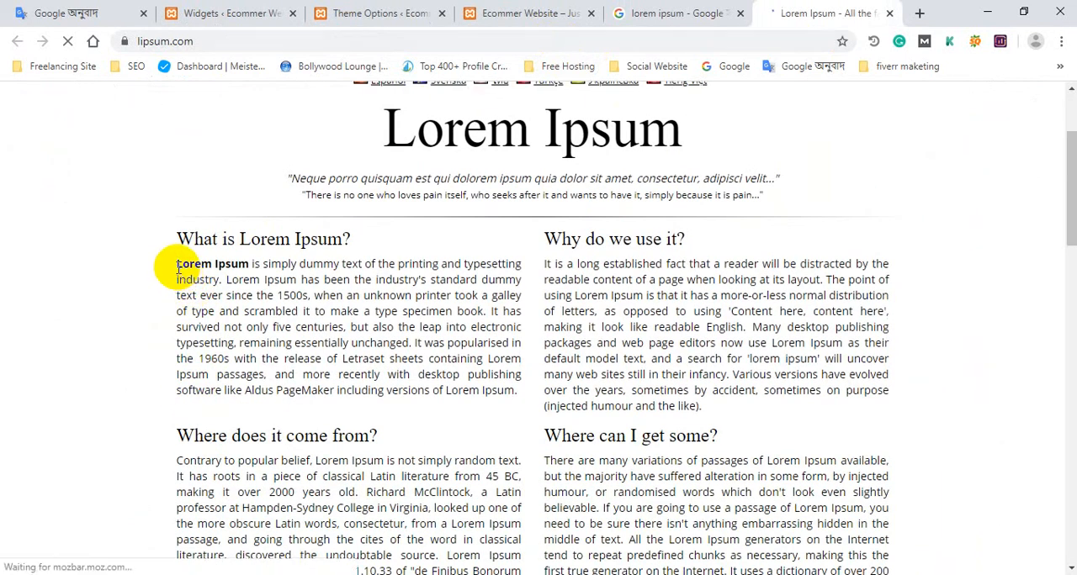
left_click_drag(177, 268, 480, 309)
right_click(388, 291)
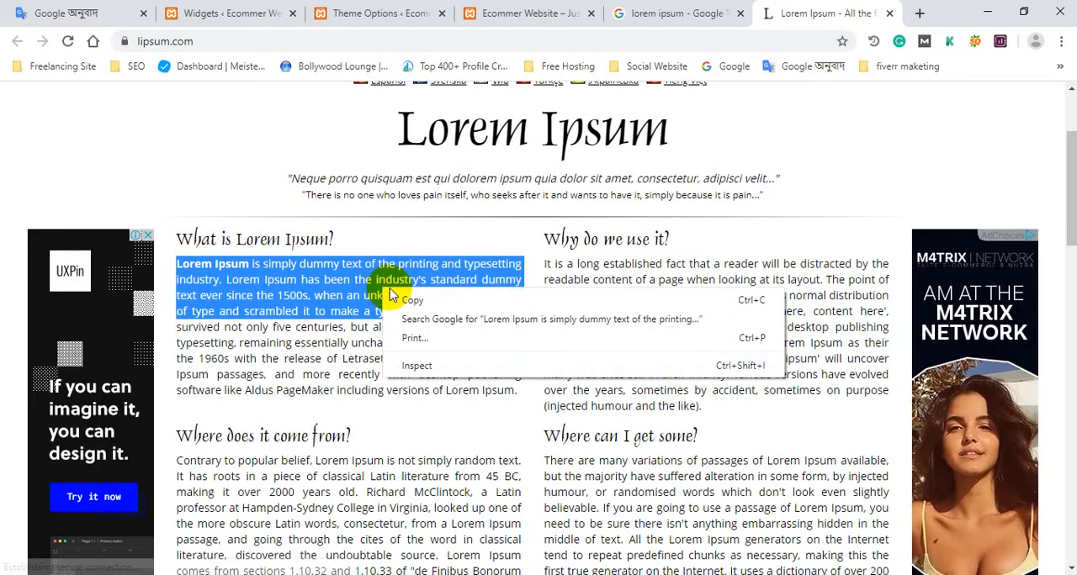
left_click(395, 300)
Paste the copied Lorem Ipsum text below the daraz logo in the Footer Widget 1 text widget and save it.
left_click(504, 13)
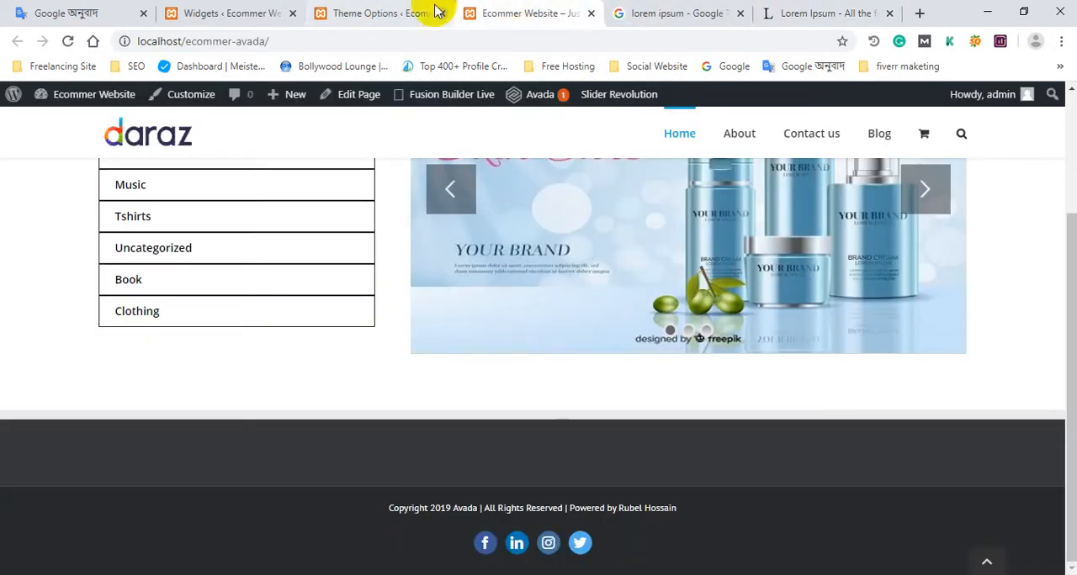
left_click(435, 10)
left_click(296, 12)
scroll(488, 336, "down", 2)
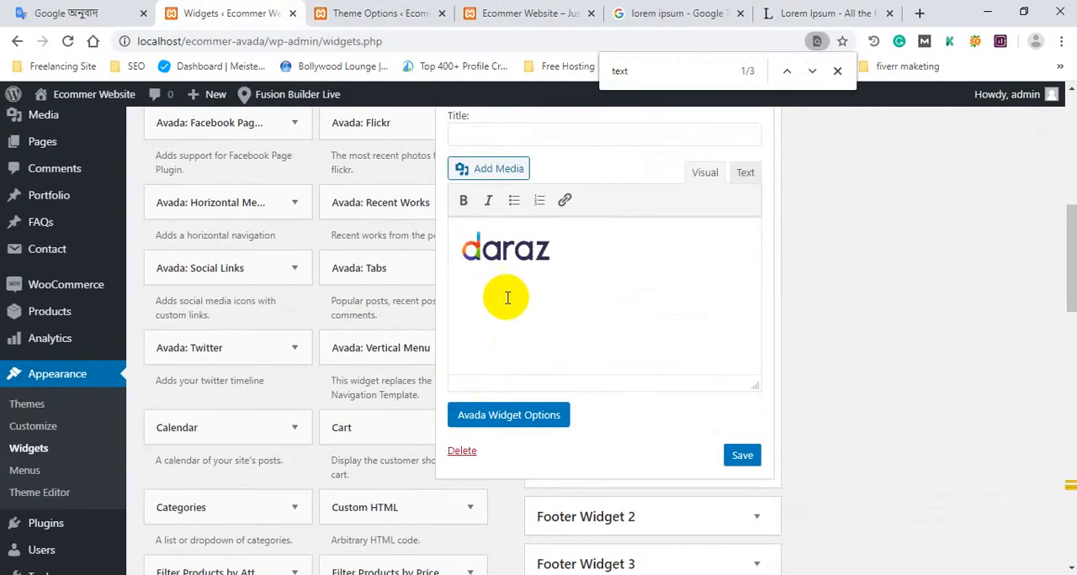
left_click(506, 296)
key("ctrl+v")
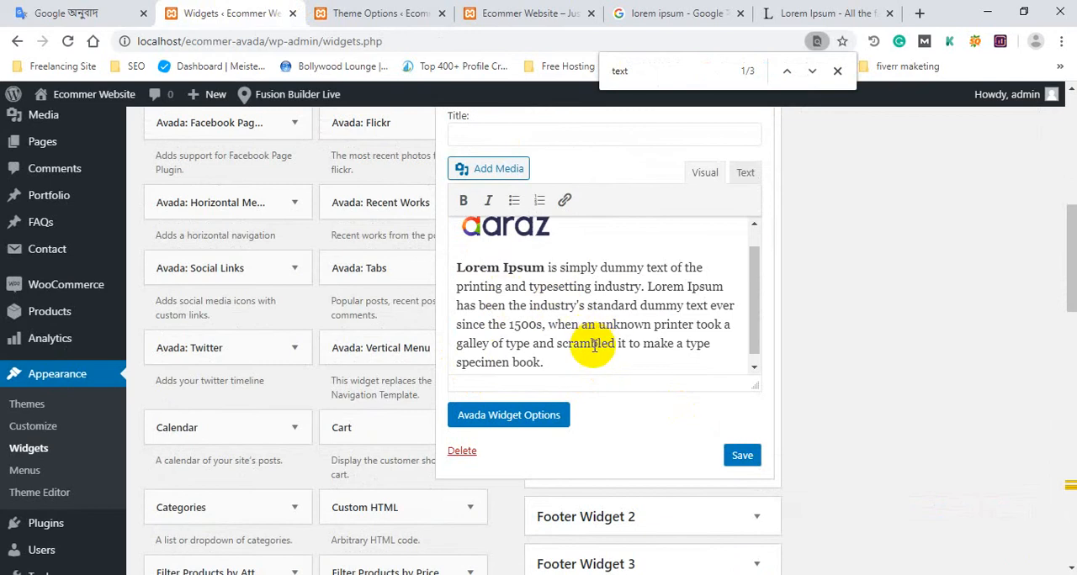
scroll(584, 343, "up", 1)
scroll(572, 304, "up", 1)
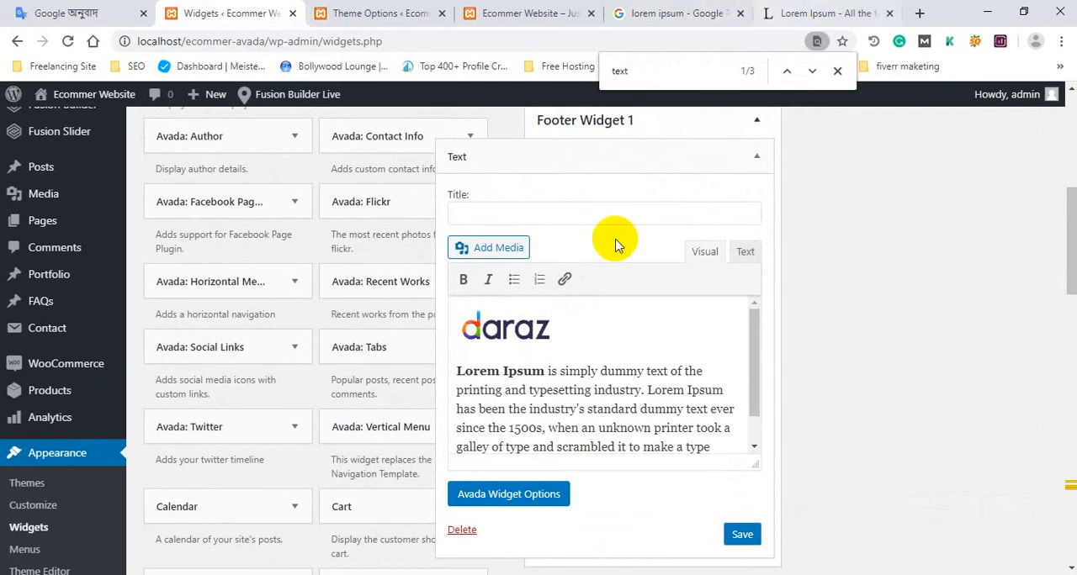
scroll(639, 454, "down", 1)
left_click(742, 535)
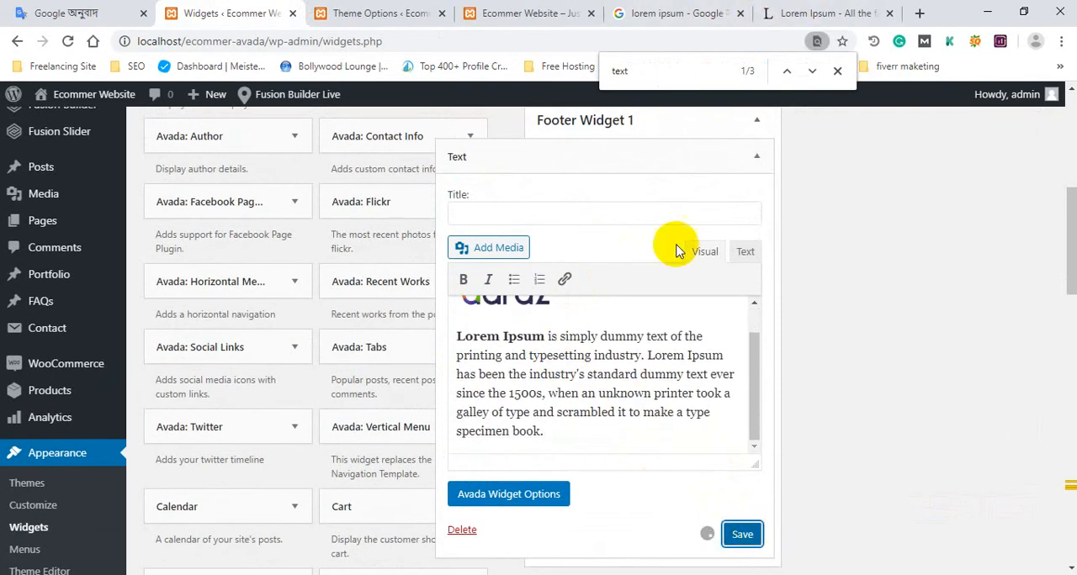
Reload the site's home page and check the logo and text in the footer.
left_click(528, 10)
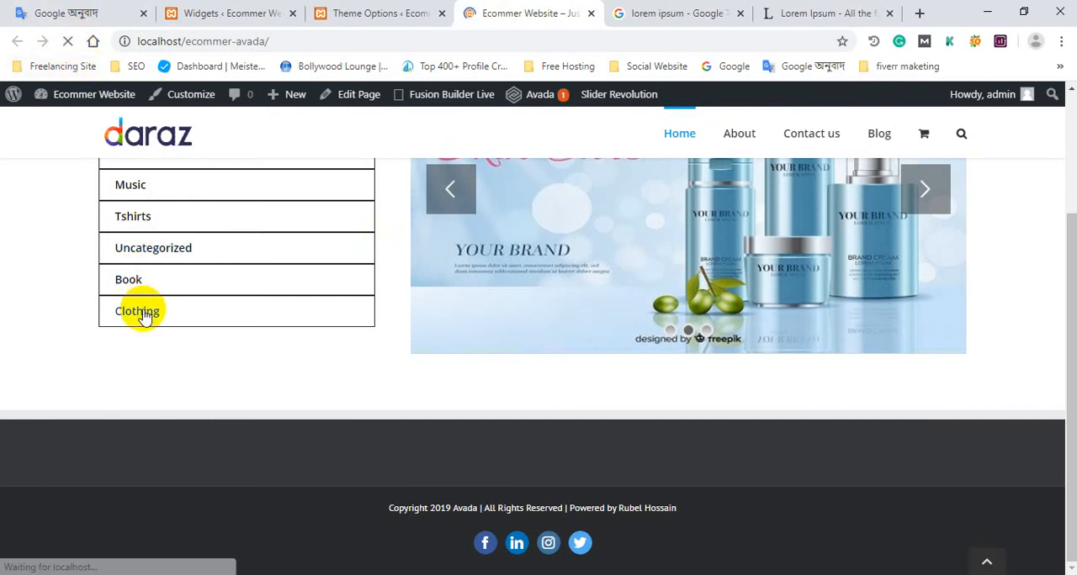
scroll(159, 336, "down", 2)
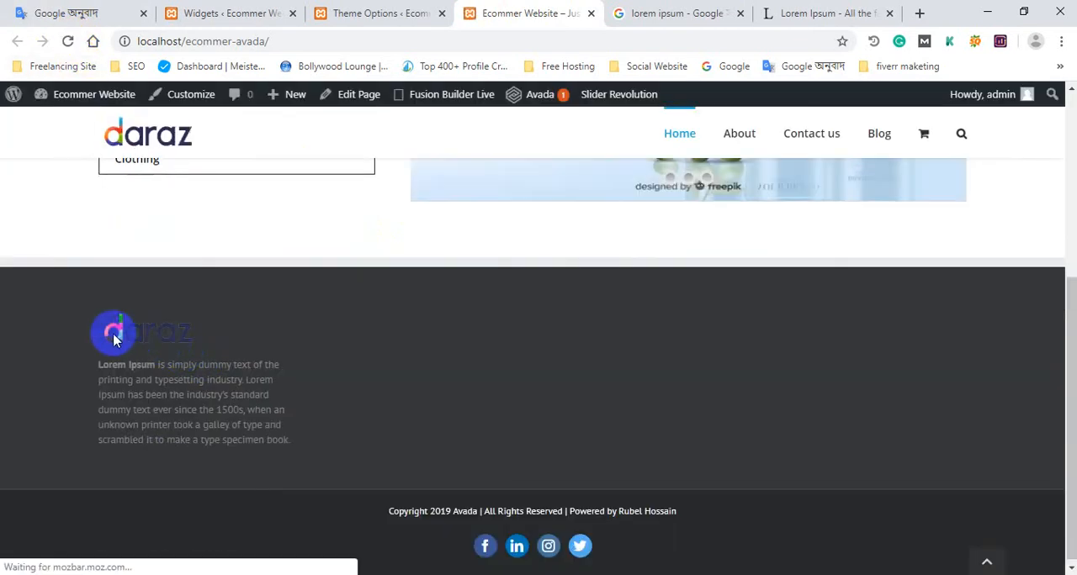
left_click_drag(94, 324, 122, 334)
left_click(335, 370)
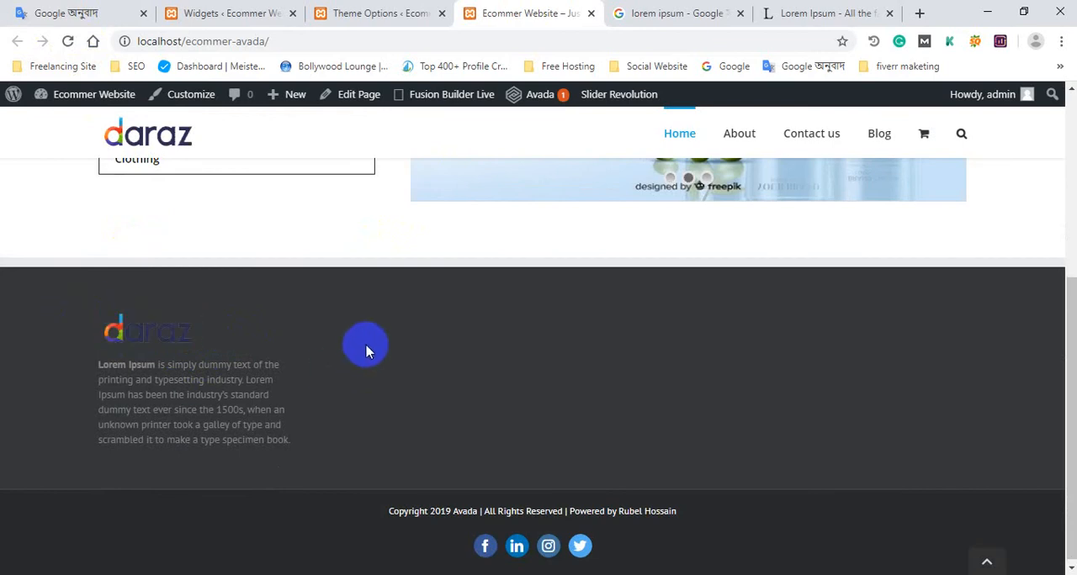
Give the Footer Widget 1 text widget the title "Abou Me" and save it.
left_click(359, 10)
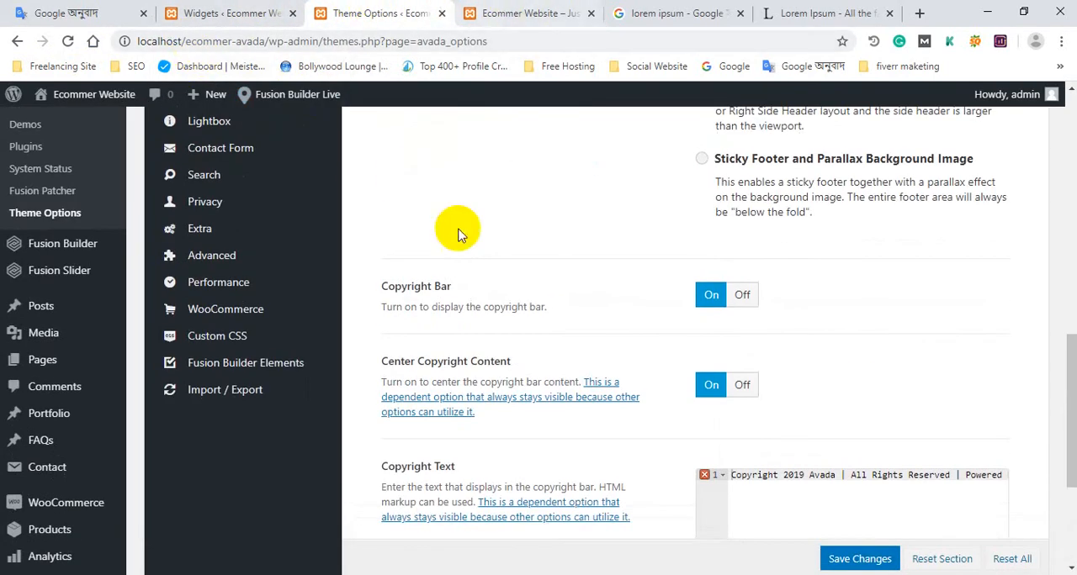
left_click(227, 13)
left_click(488, 215)
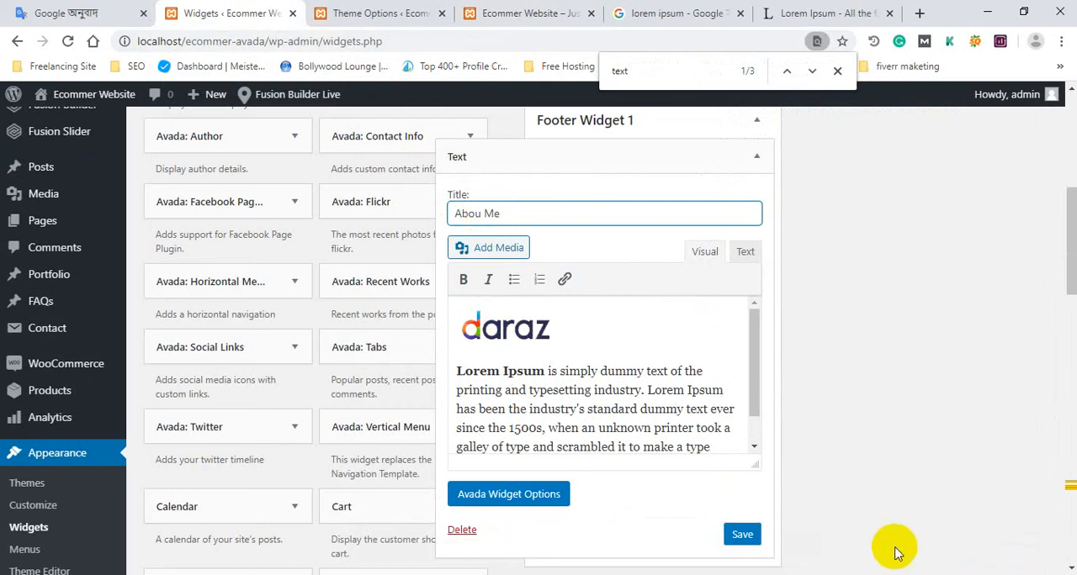
left_click(742, 534)
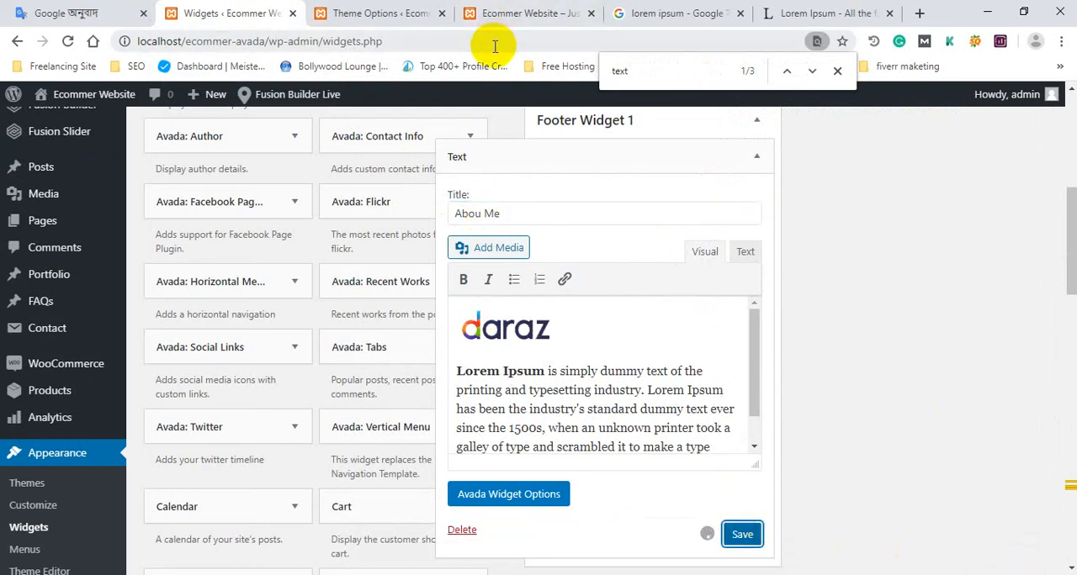
Reload the site's home page and check the widget title above the footer logo.
left_click(515, 13)
left_click(68, 41)
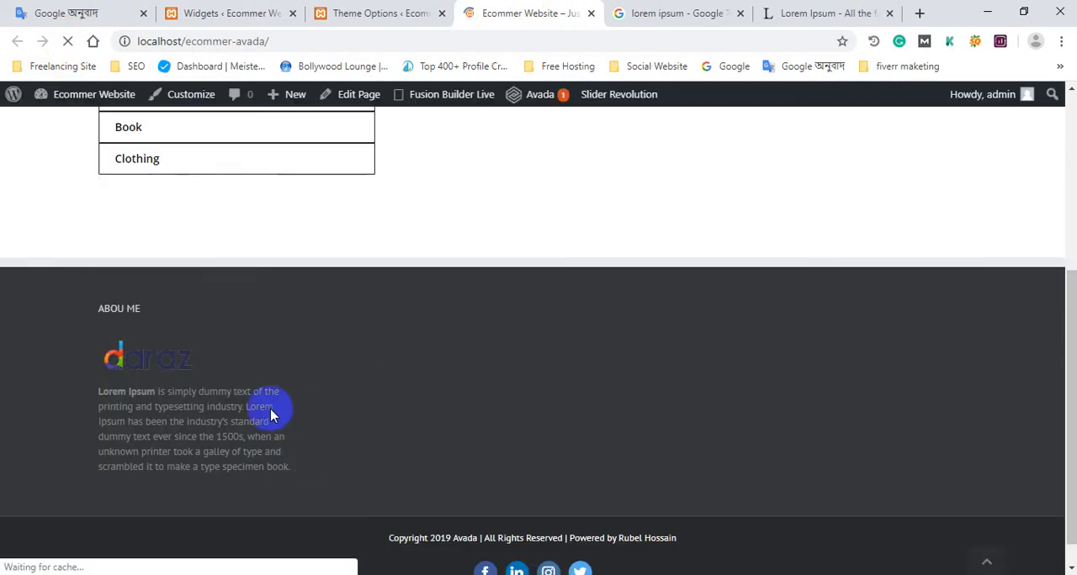
left_click_drag(96, 337, 233, 372)
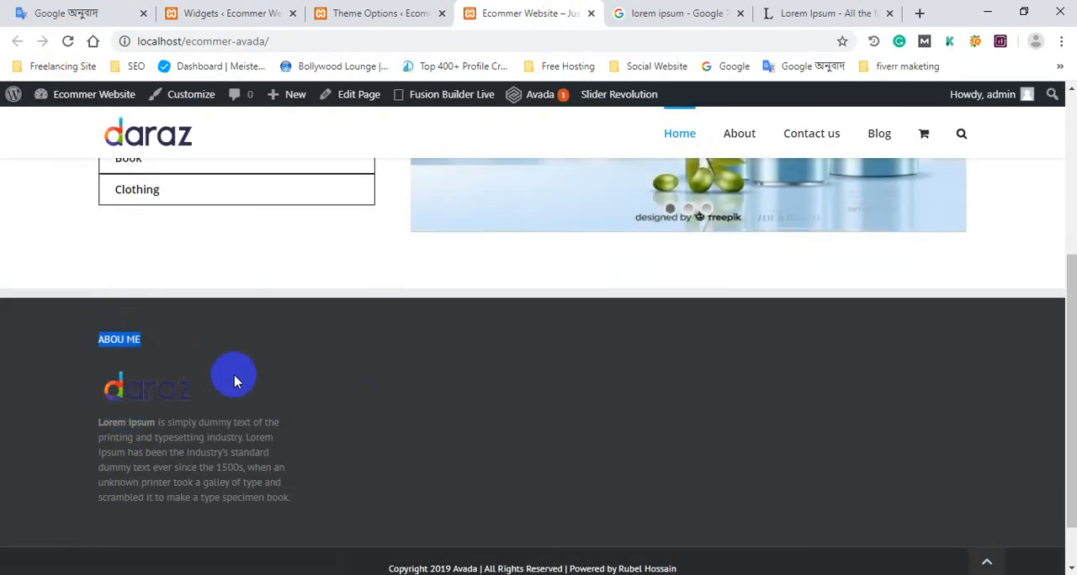
scroll(248, 435, "down", 2)
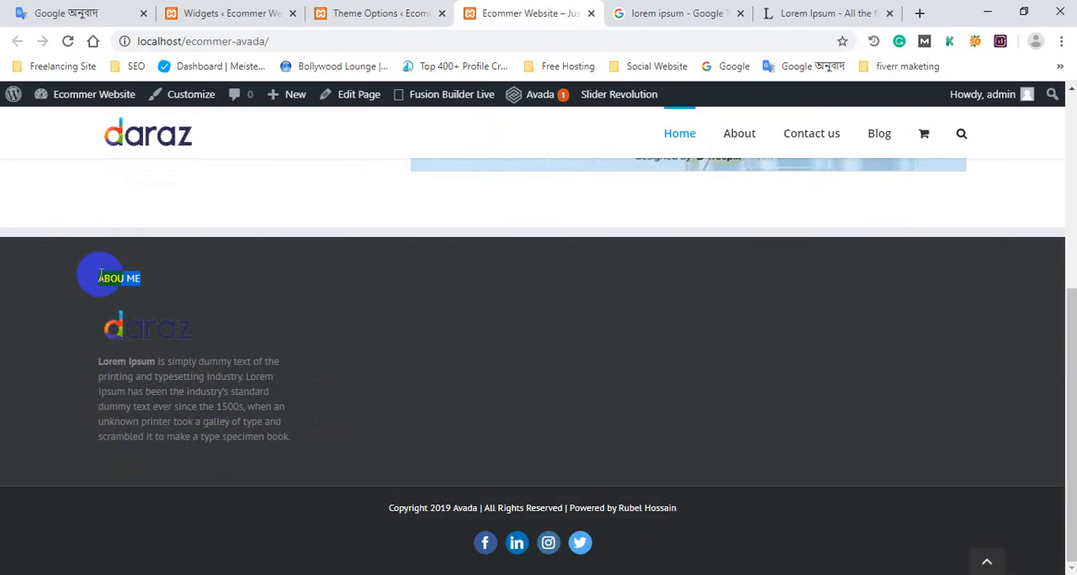
left_click_drag(95, 284, 159, 281)
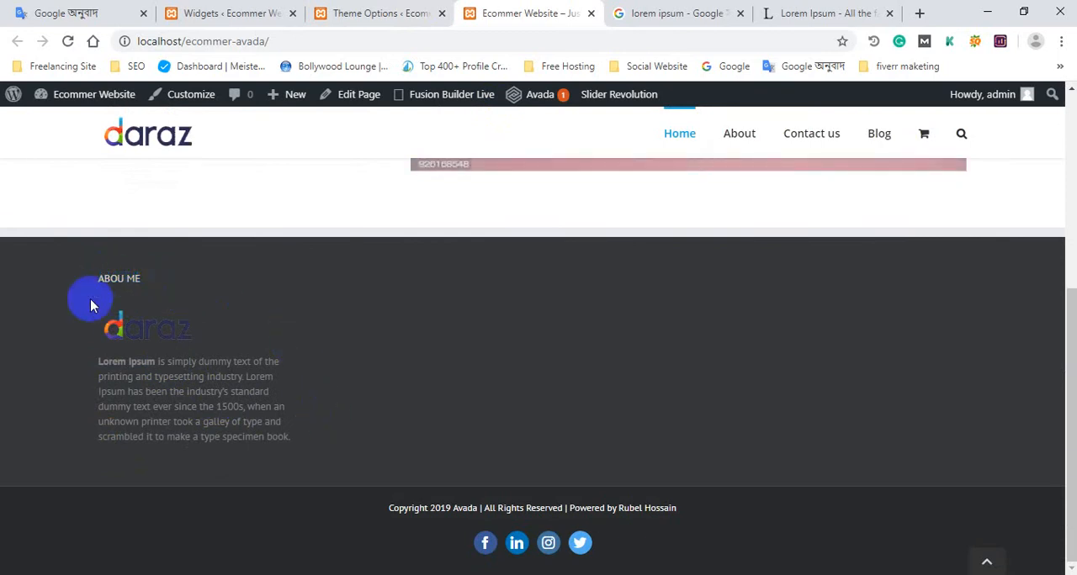
Examine the Footer Styling settings in the Avada theme options, including padding, colors and border.
left_click(356, 13)
left_click(267, 15)
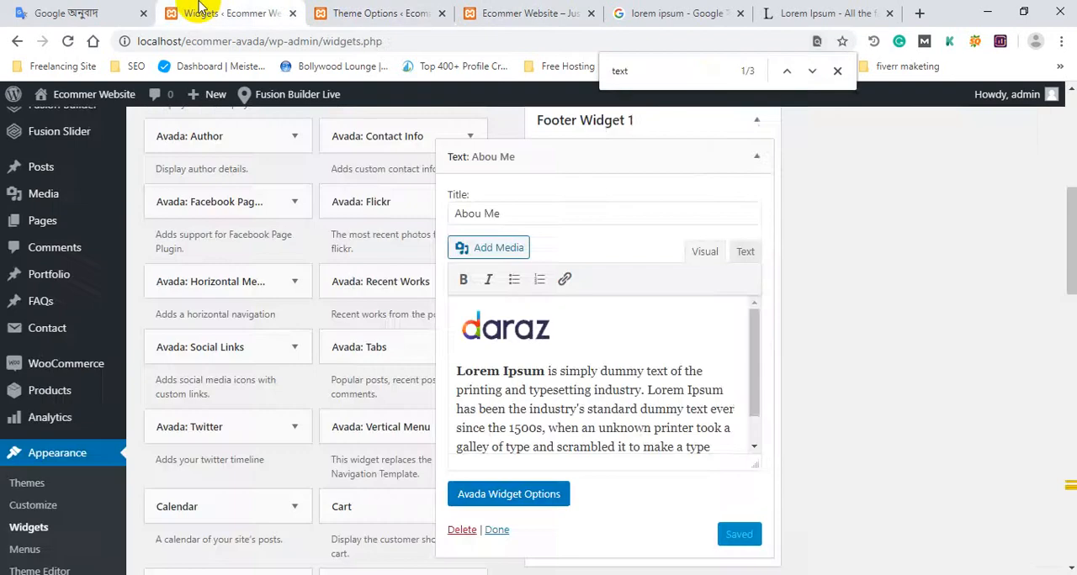
left_click(402, 15)
scroll(329, 180, "up", 3)
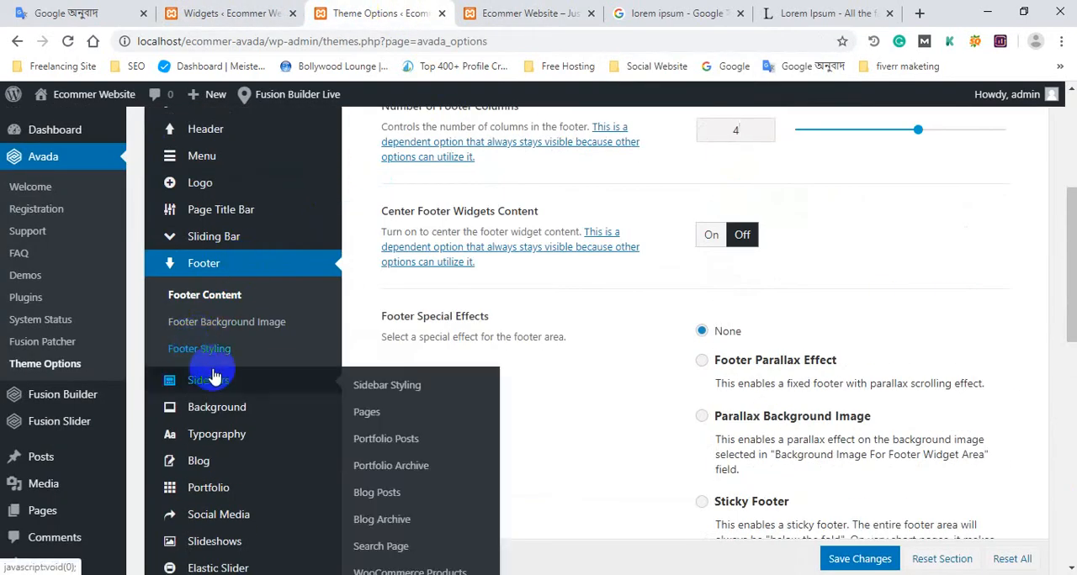
left_click(202, 349)
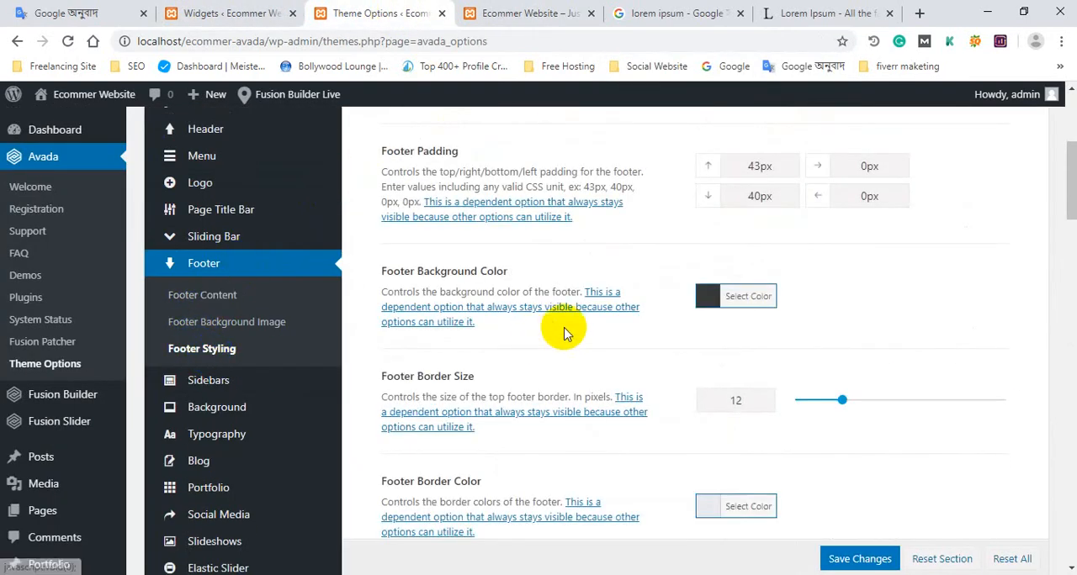
scroll(567, 323, "down", 9)
scroll(567, 328, "down", 4)
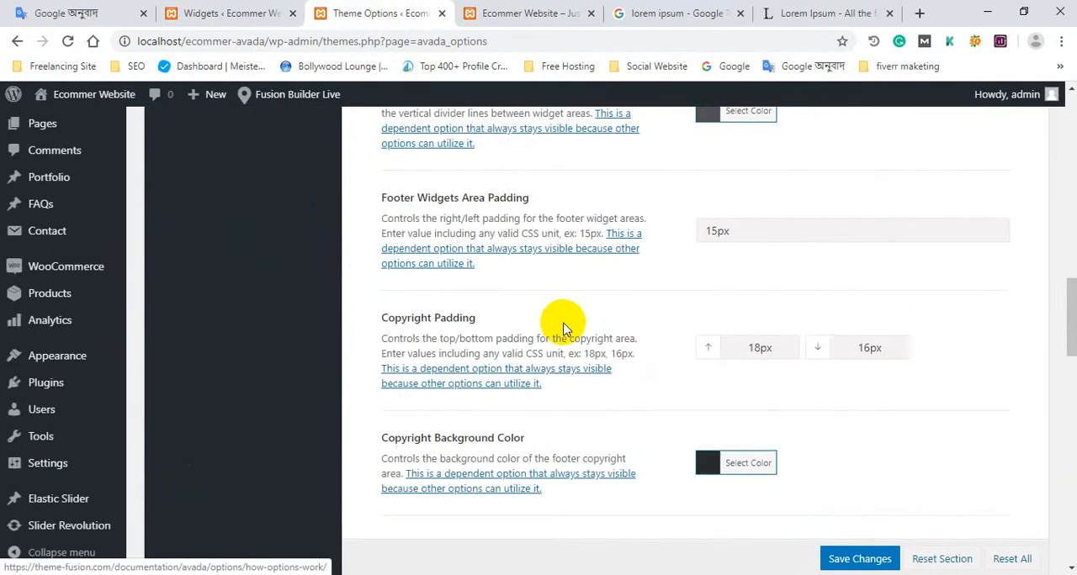
scroll(356, 332, "up", 10)
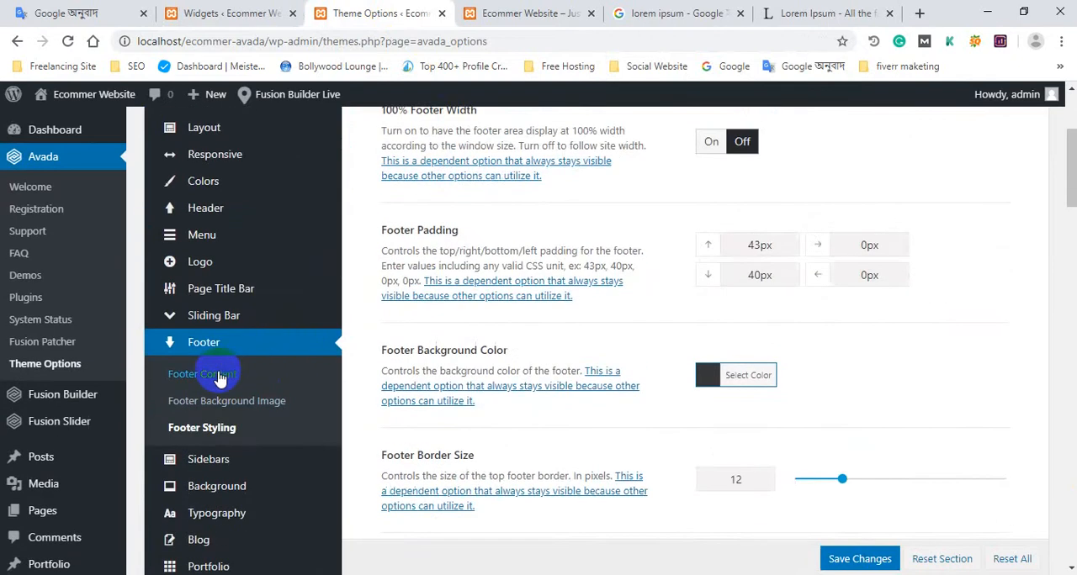
Review the Footer Content settings, from the footer widgets and columns to the copyright text.
left_click(223, 378)
scroll(620, 318, "down", 4)
scroll(631, 309, "down", 4)
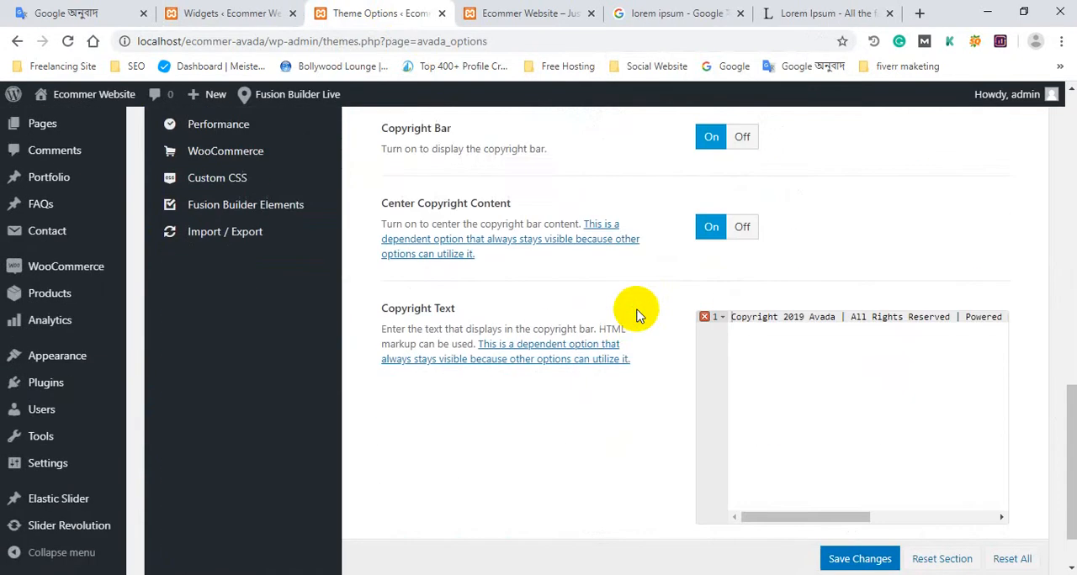
scroll(643, 312, "up", 10)
scroll(648, 311, "up", 2)
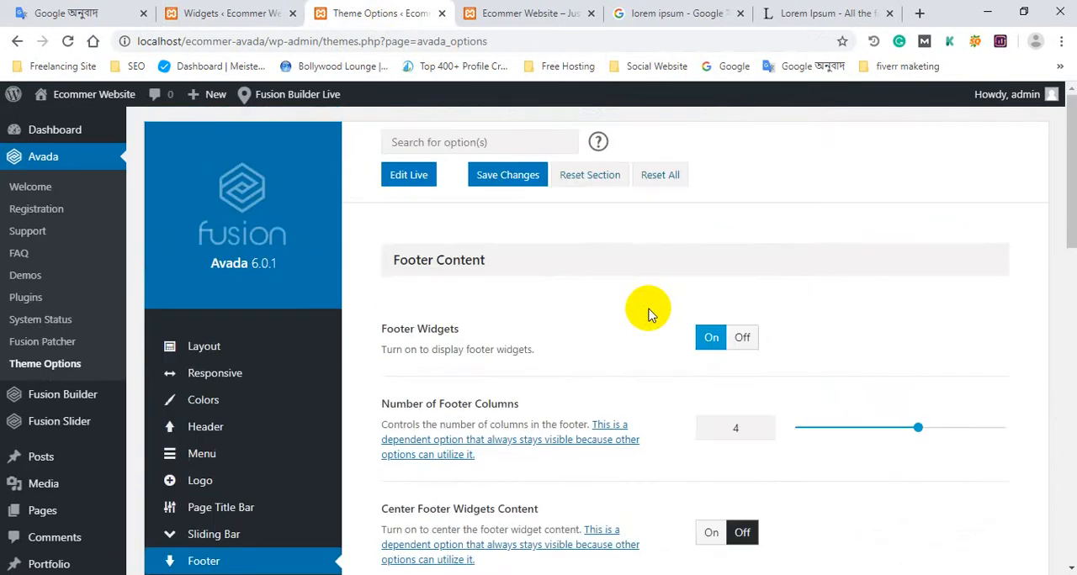
Examine the Footer Styling settings from footer padding and borders through the copyright options down to Footer Typography.
scroll(300, 361, "down", 4)
left_click(210, 332)
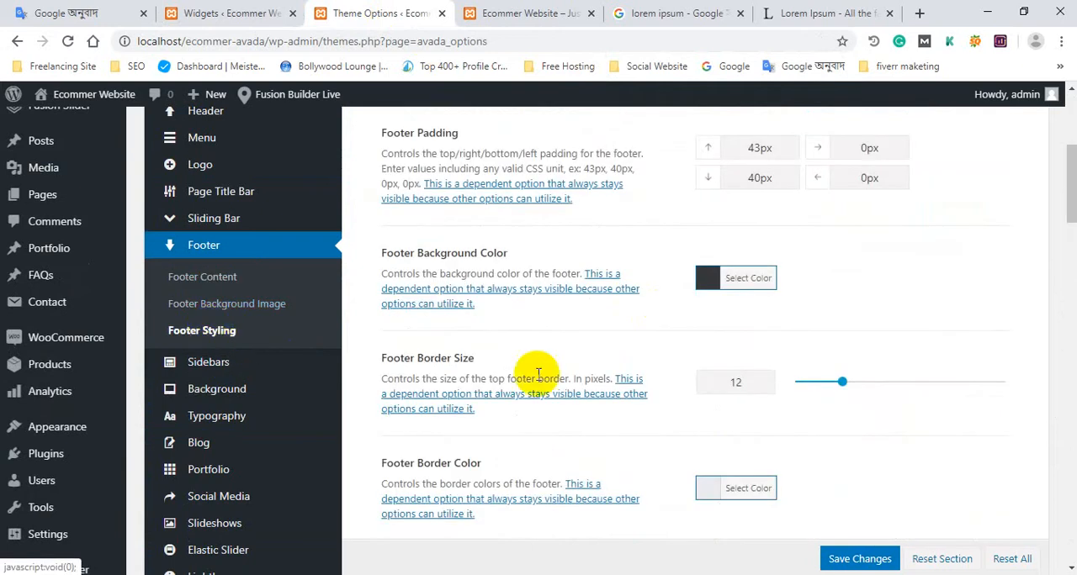
scroll(638, 340, "down", 7)
scroll(637, 340, "down", 5)
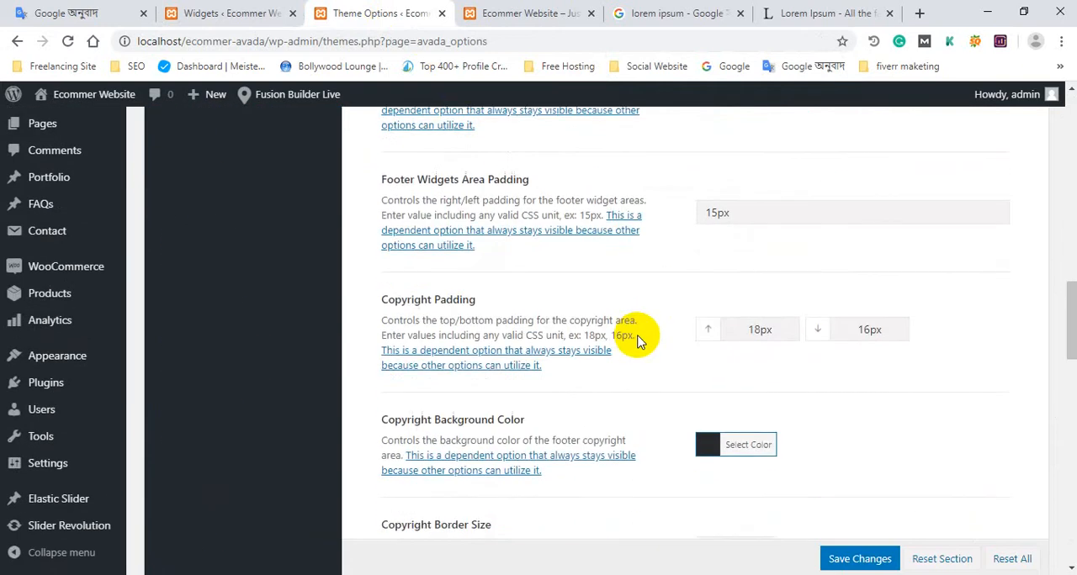
scroll(638, 340, "up", 3)
scroll(635, 339, "down", 4)
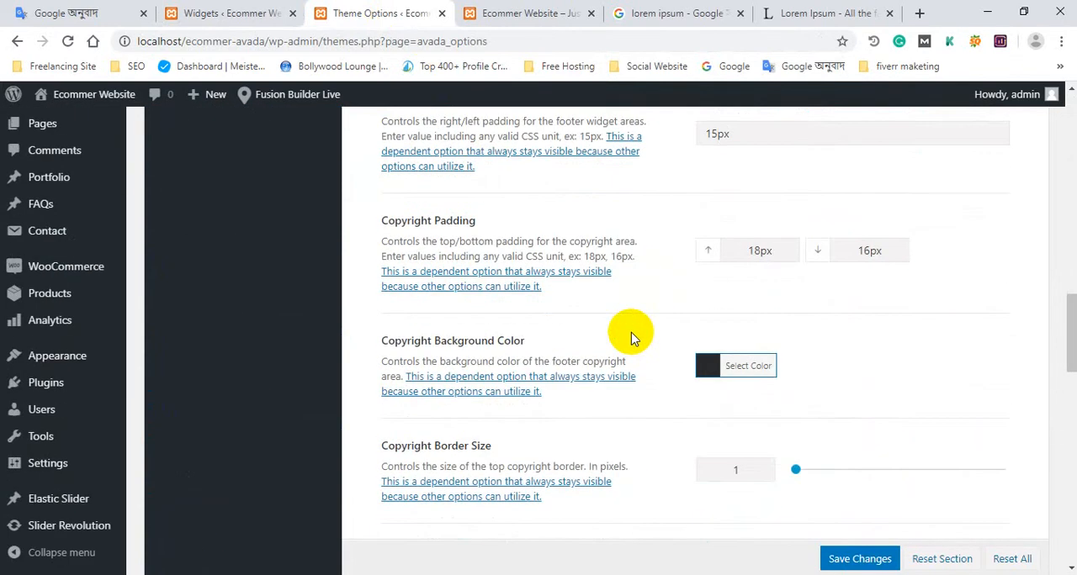
scroll(631, 337, "up", 2)
scroll(631, 331, "down", 5)
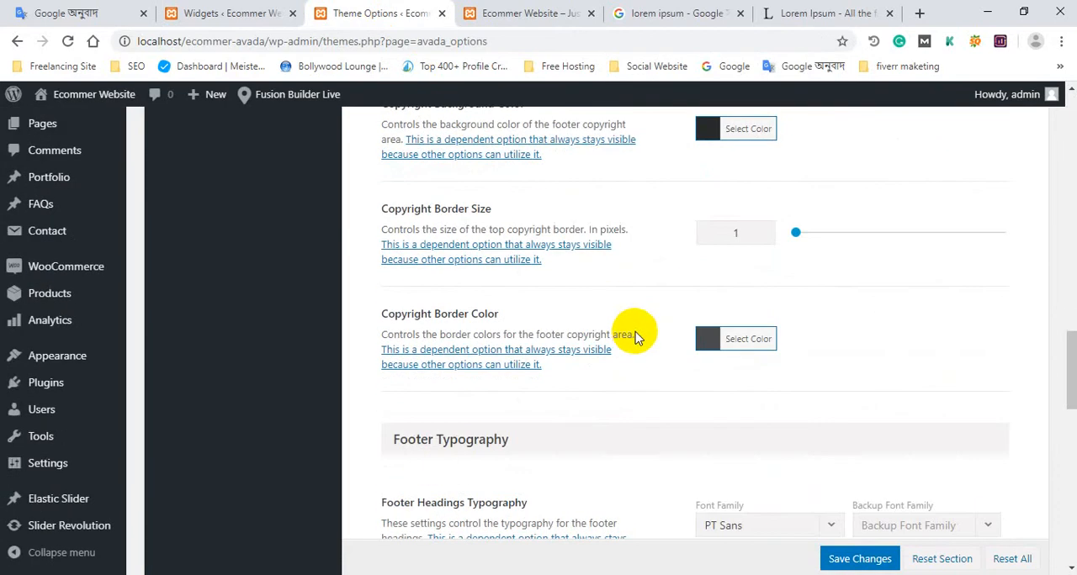
scroll(642, 334, "up", 4)
scroll(644, 333, "down", 5)
scroll(647, 335, "down", 3)
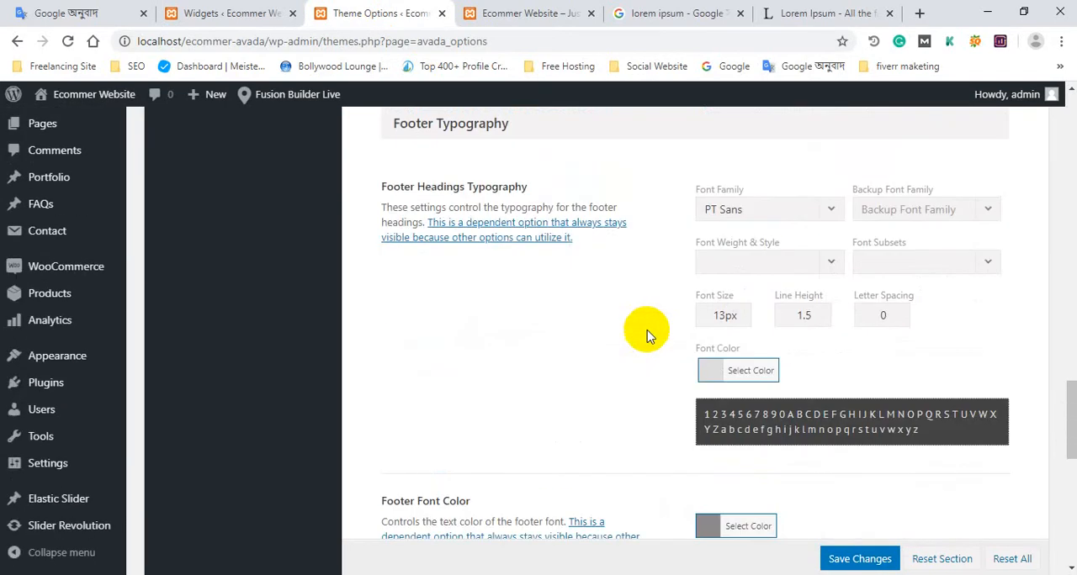
Set the Footer Headings Typography to the Open Sans font family with a font size of 18px.
left_click(752, 209)
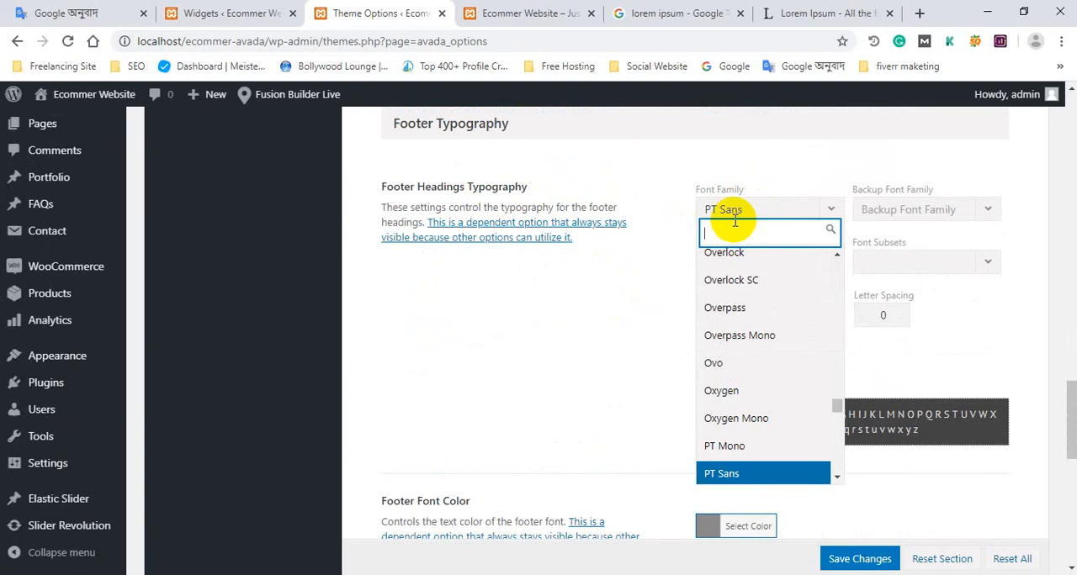
type("ope")
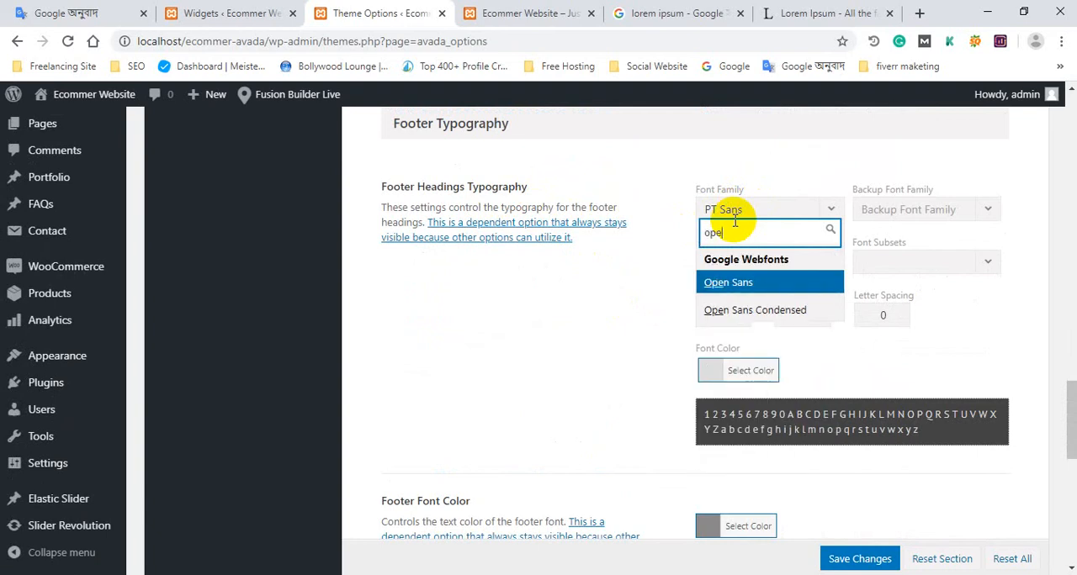
left_click(725, 281)
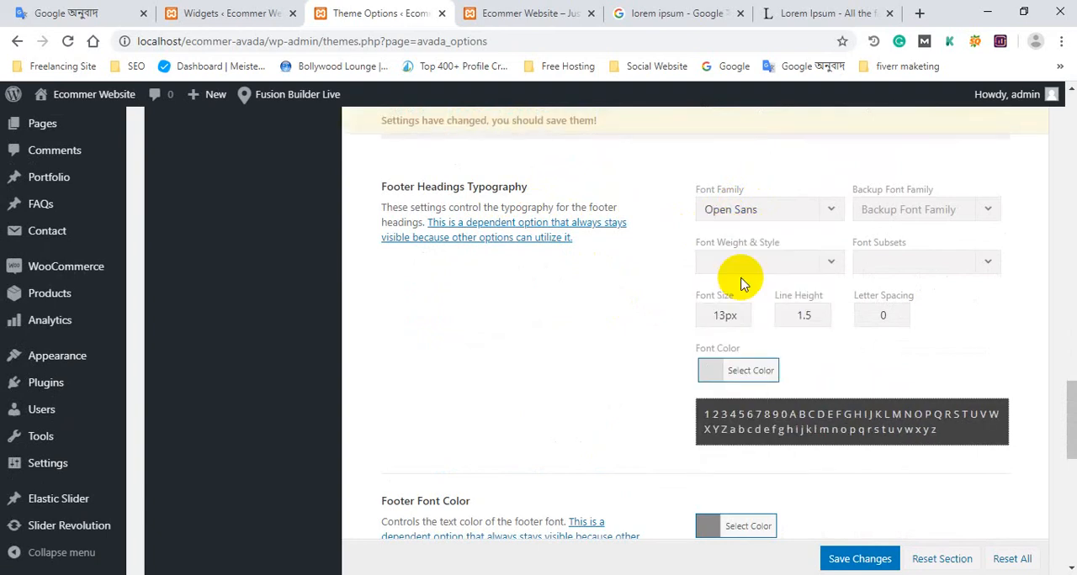
scroll(753, 285, "down", 1)
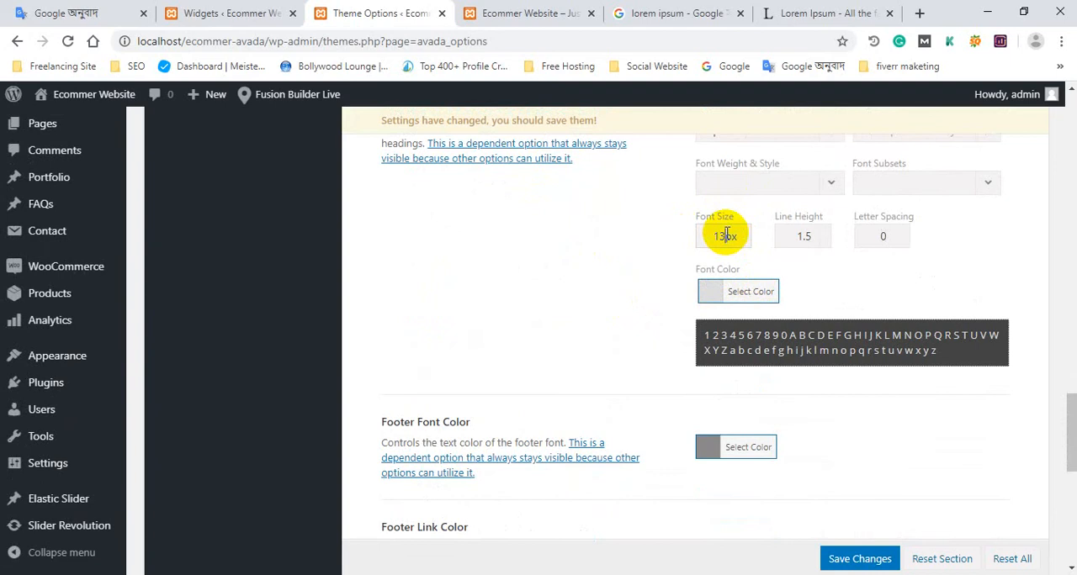
key("BackSpace")
type("8")
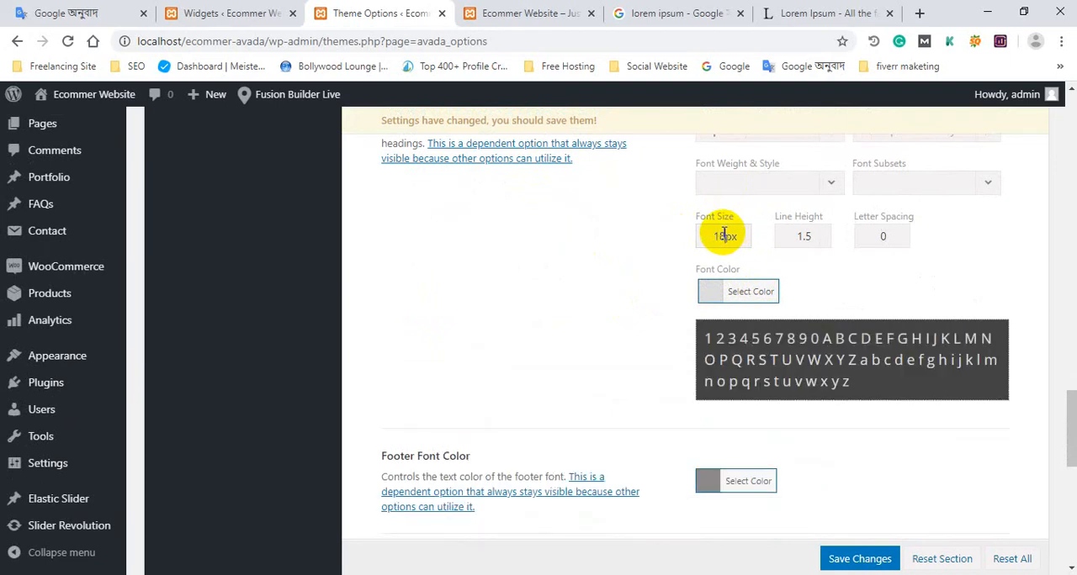
Change the footer headings' font color to white.
left_click(712, 295)
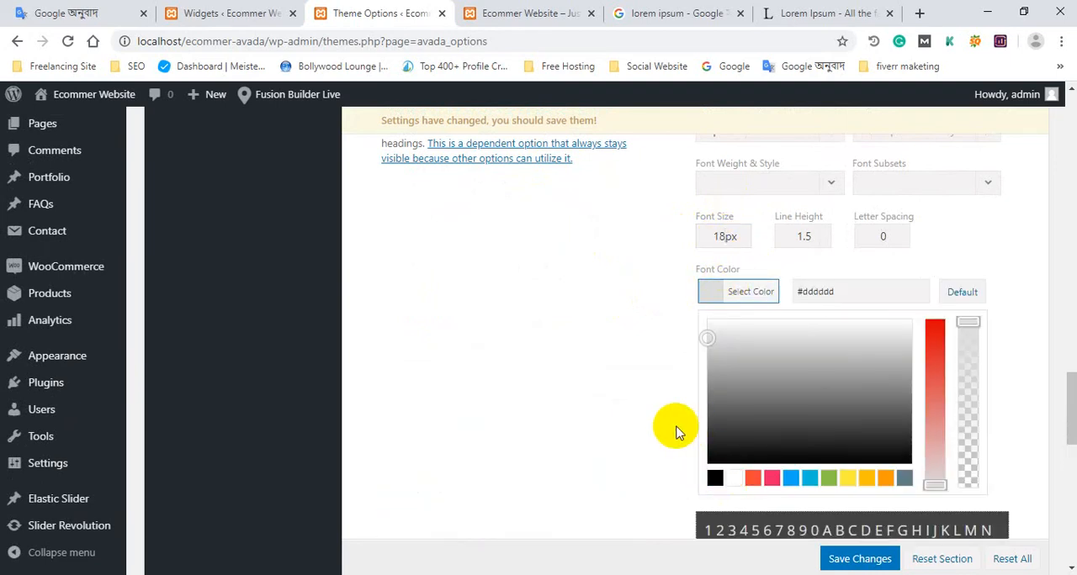
left_click(747, 480)
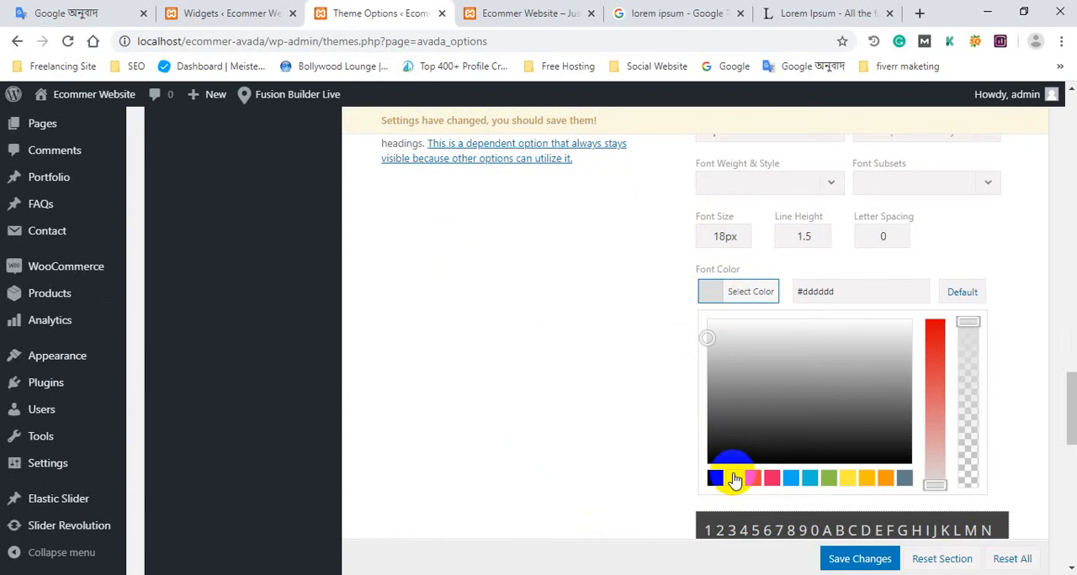
left_click(621, 378)
Set the Footer Font Color to white and save the theme options.
scroll(632, 385, "down", 2)
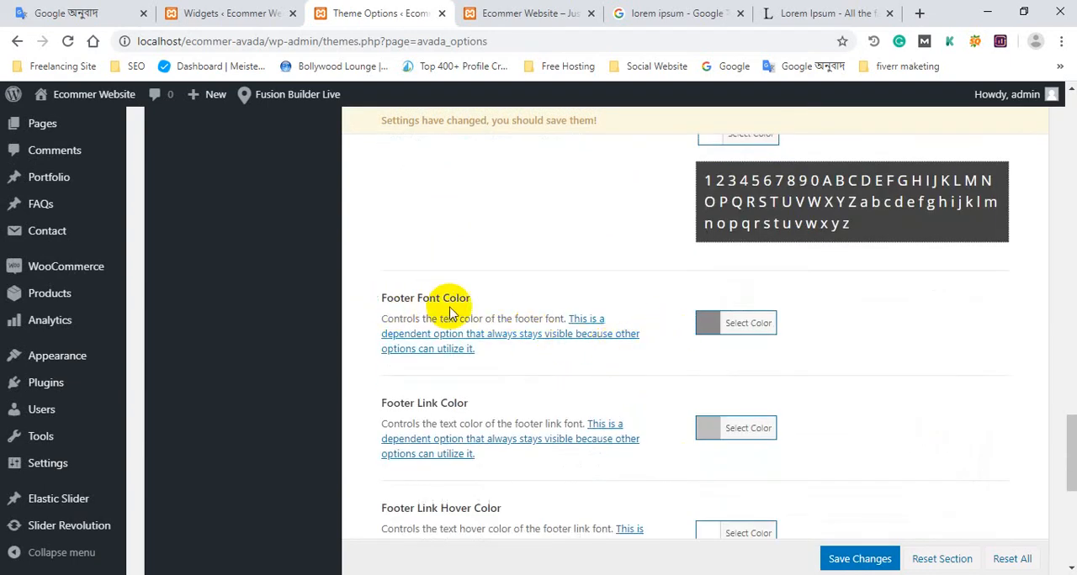
left_click(711, 328)
scroll(712, 353, "down", 2)
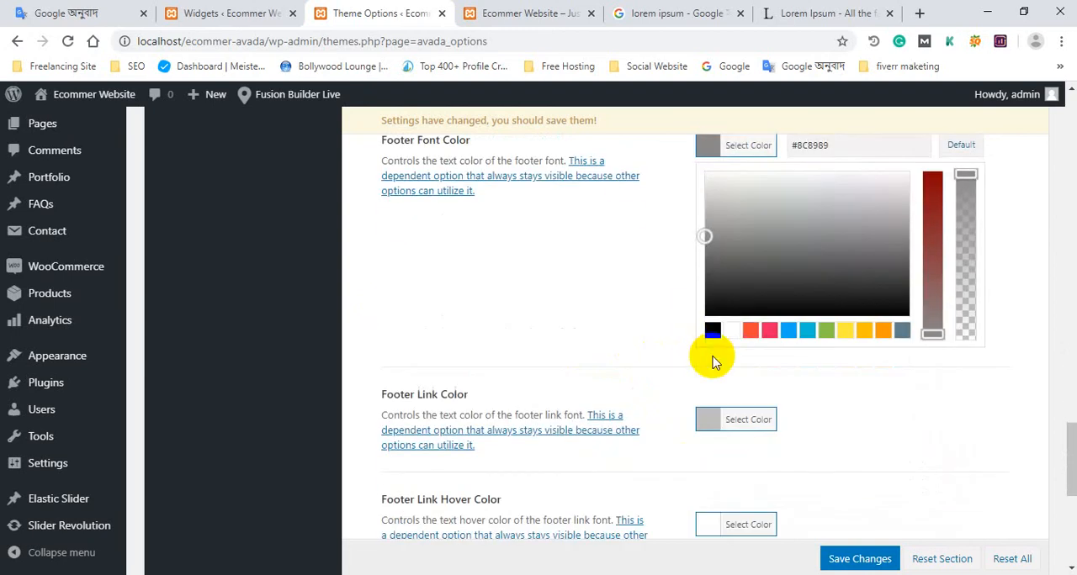
left_click(730, 332)
left_click(879, 559)
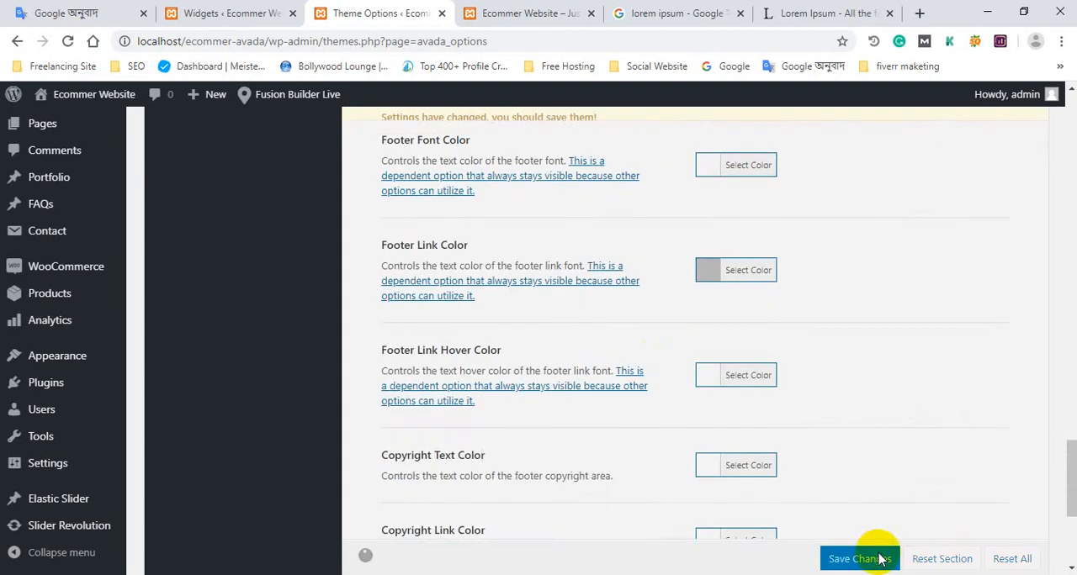
Reload the site's home page and check the heading and text styling in the footer's first column.
scroll(934, 533, "up", 3)
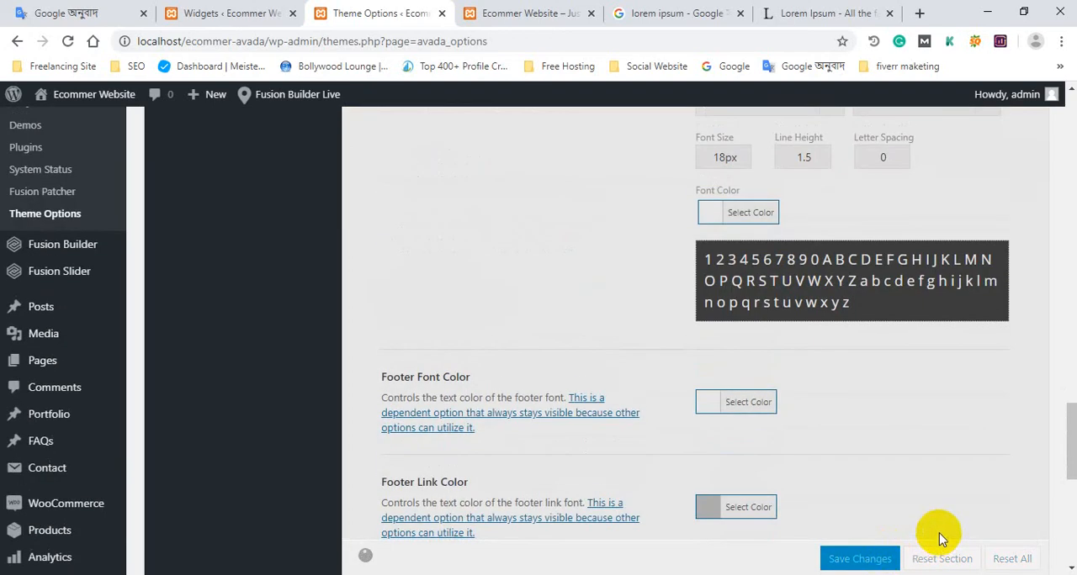
left_click(547, 13)
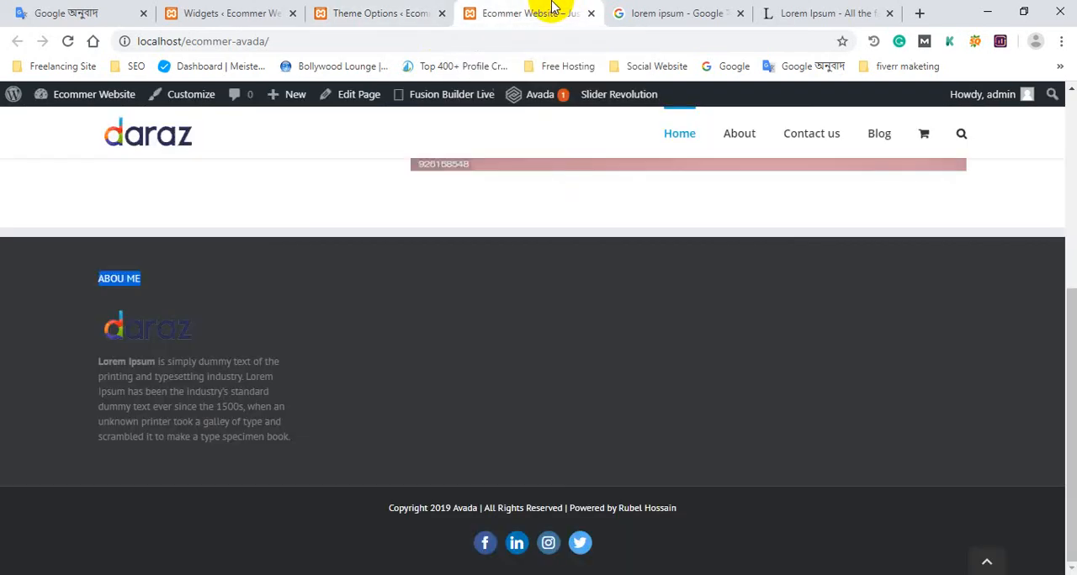
left_click(67, 42)
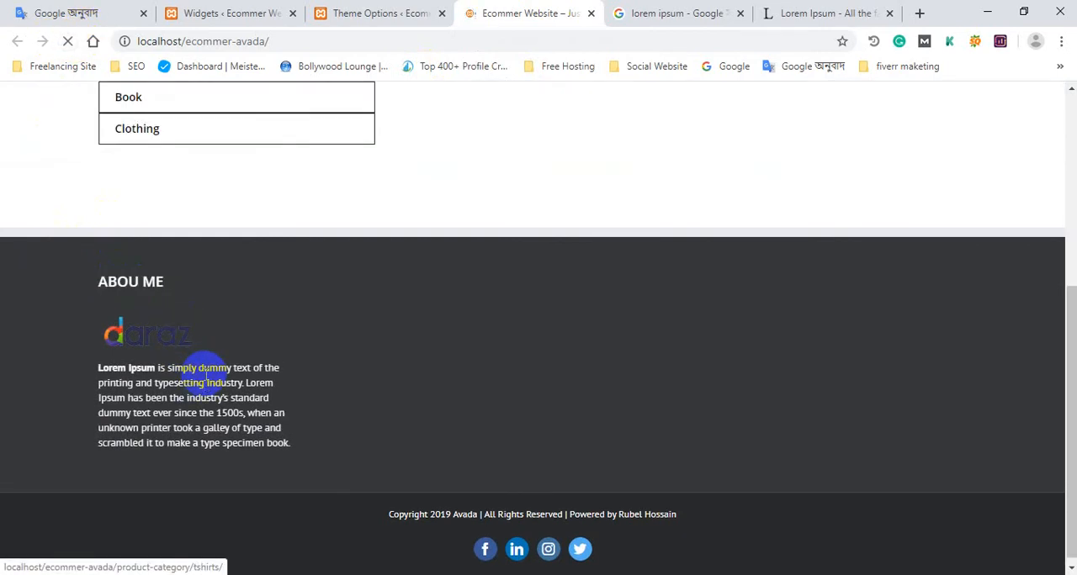
left_click_drag(294, 432, 68, 336)
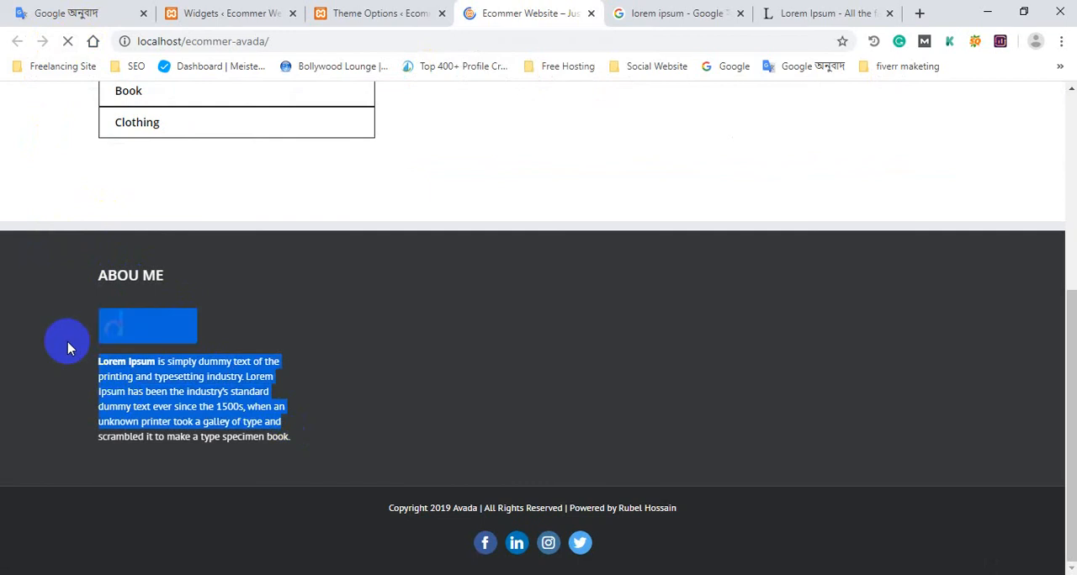
left_click(417, 436)
scroll(495, 467, "up", 2)
scroll(495, 466, "down", 2)
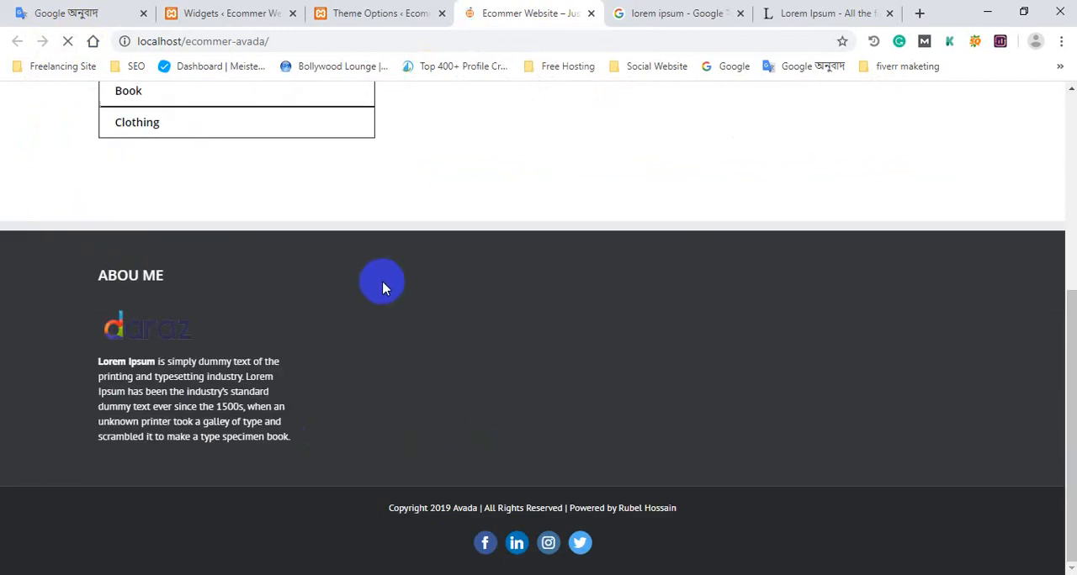
Return to the Widgets page and collapse the Abou Me text widget in Footer Widget 1.
left_click(425, 13)
left_click(250, 6)
scroll(636, 278, "up", 4)
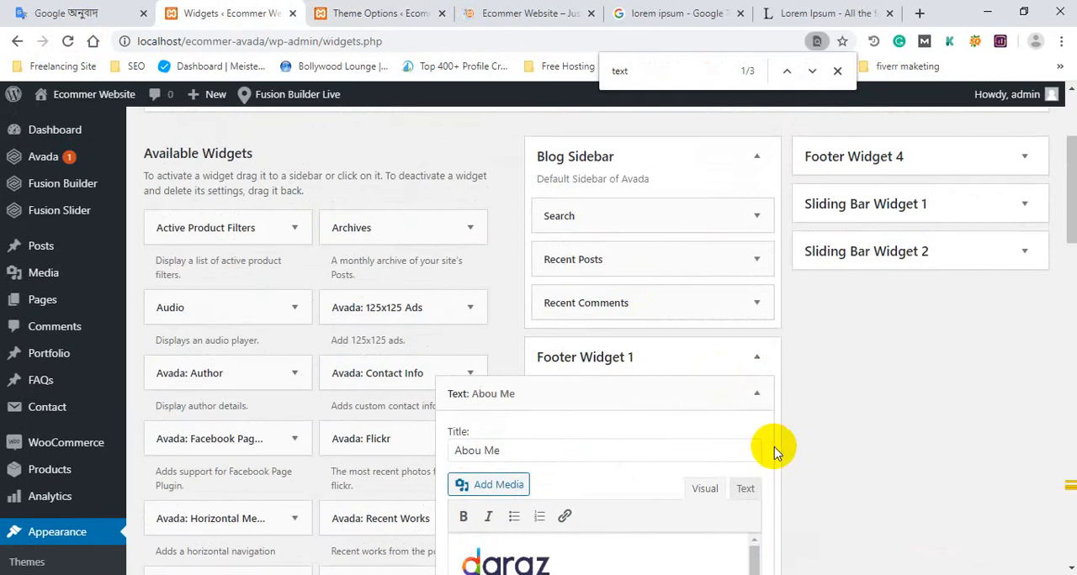
left_click(758, 397)
scroll(740, 395, "down", 1)
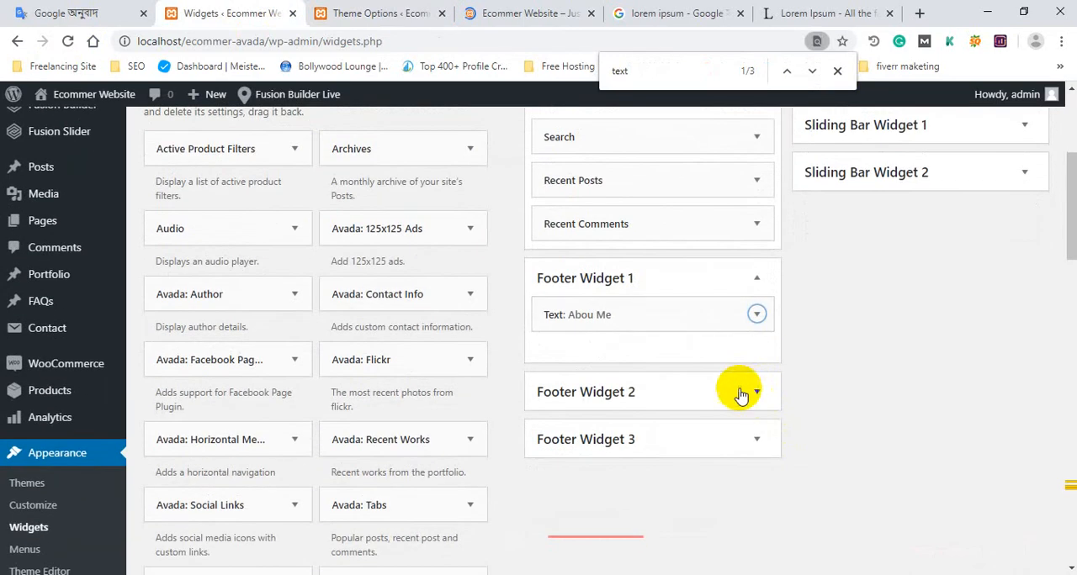
Search the Widgets page for "menu" to locate the available menu widgets.
double_click(606, 61)
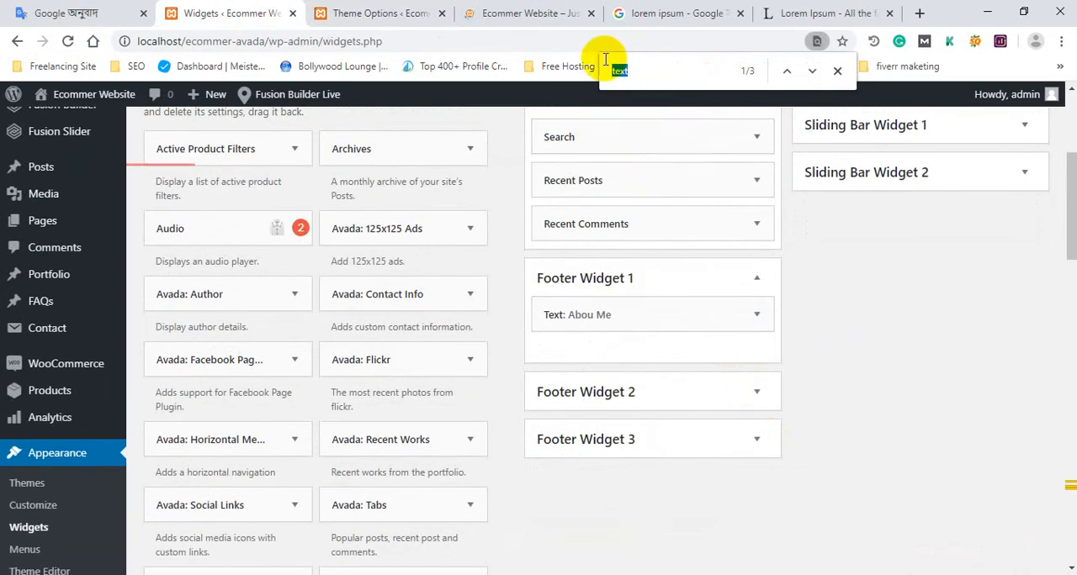
type("menu")
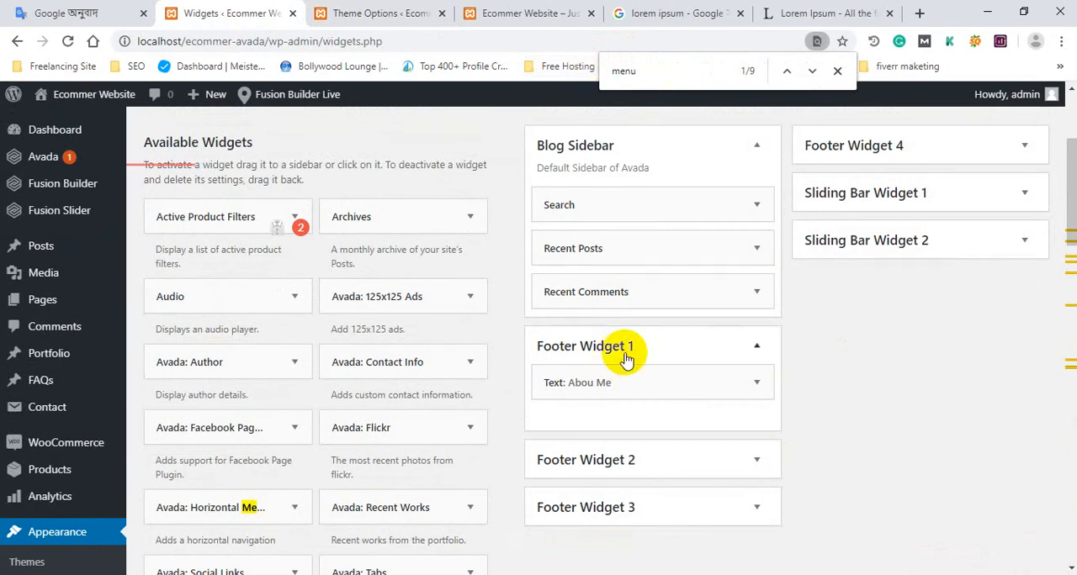
key("Return")
scroll(312, 457, "down", 1)
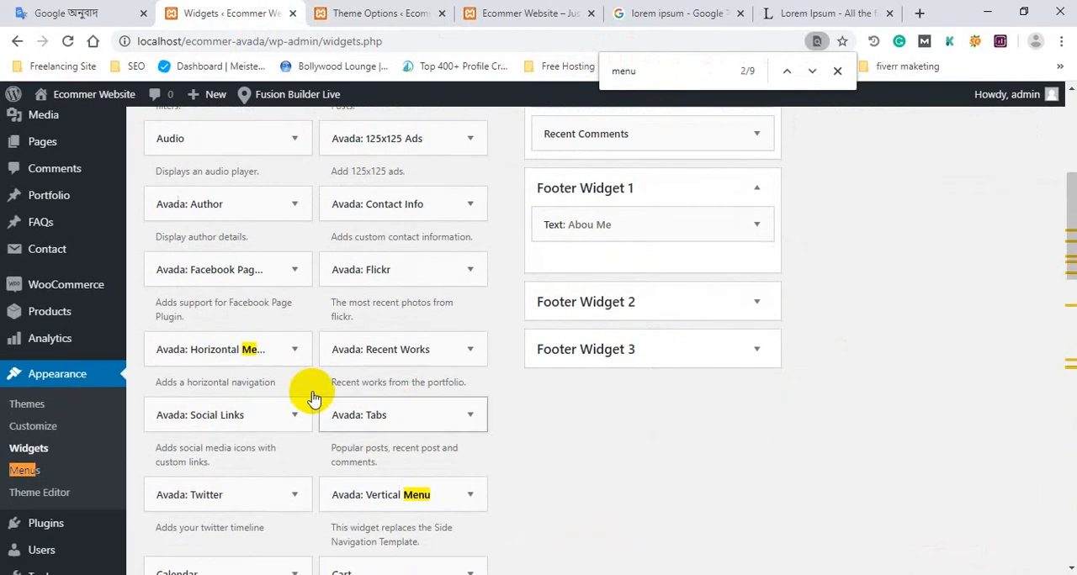
Compare the home page footer's empty columns with the footer color options and the available widgets.
left_click(392, 10)
left_click(696, 10)
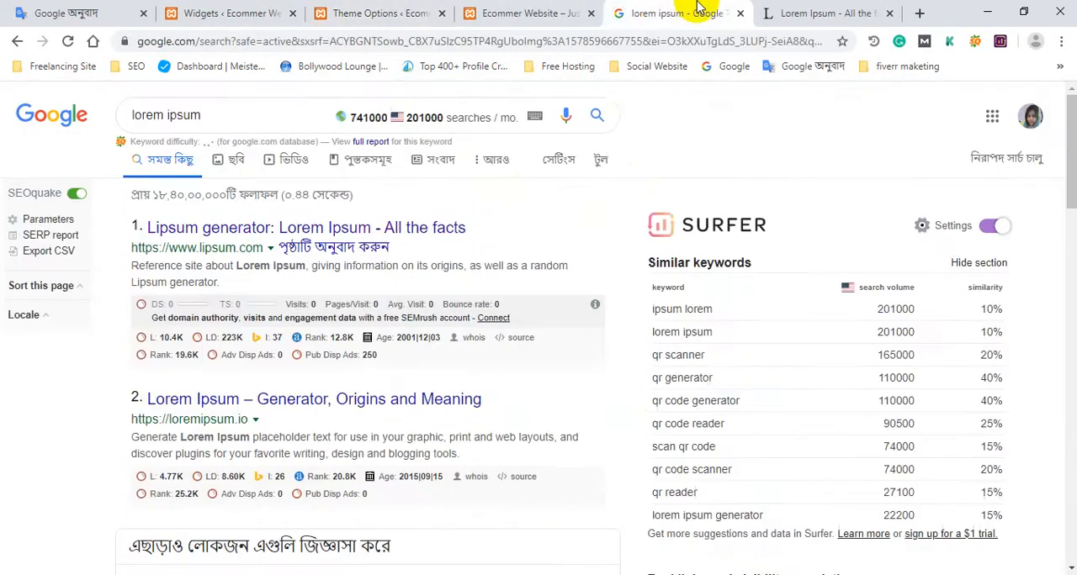
left_click(353, 11)
scroll(548, 255, "down", 2)
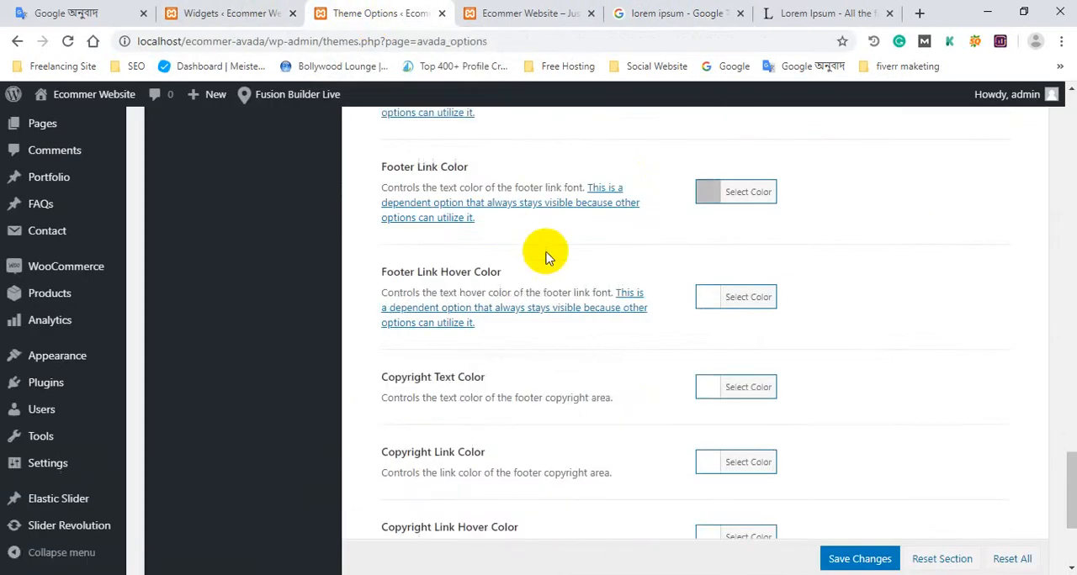
left_click(545, 9)
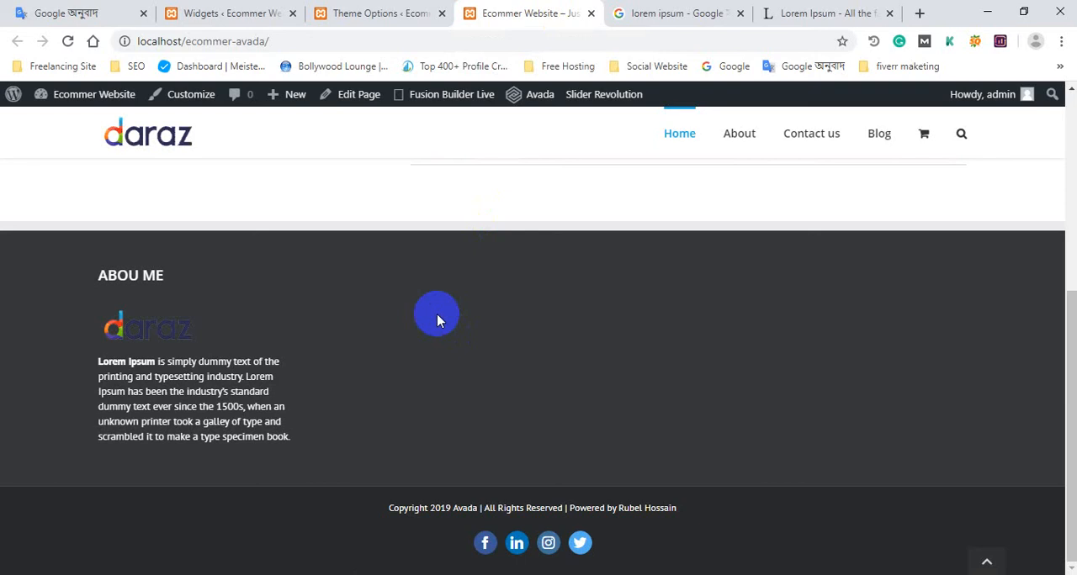
left_click(234, 7)
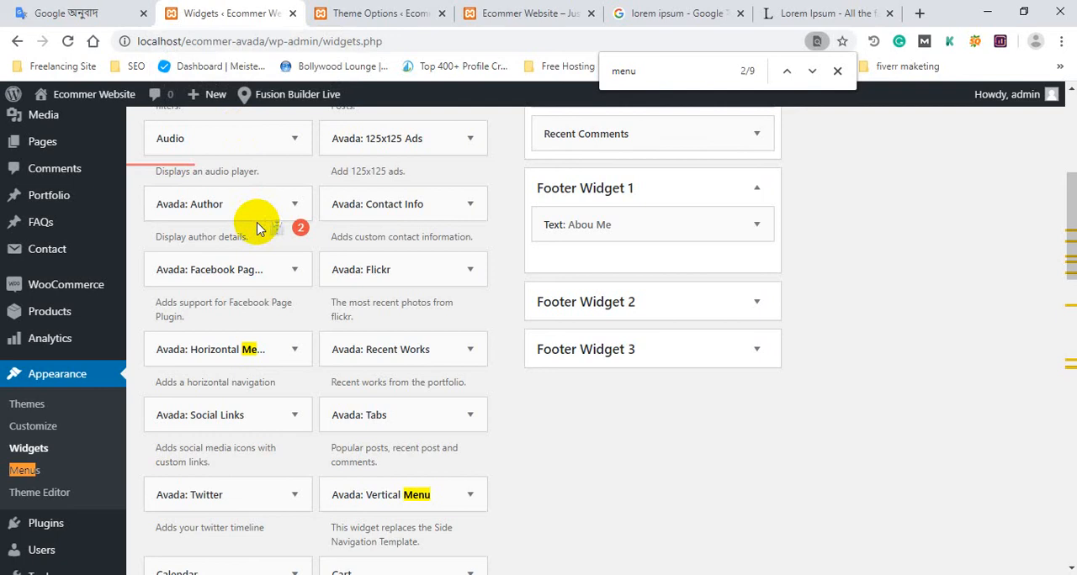
scroll(236, 244, "up", 6)
left_click(496, 8)
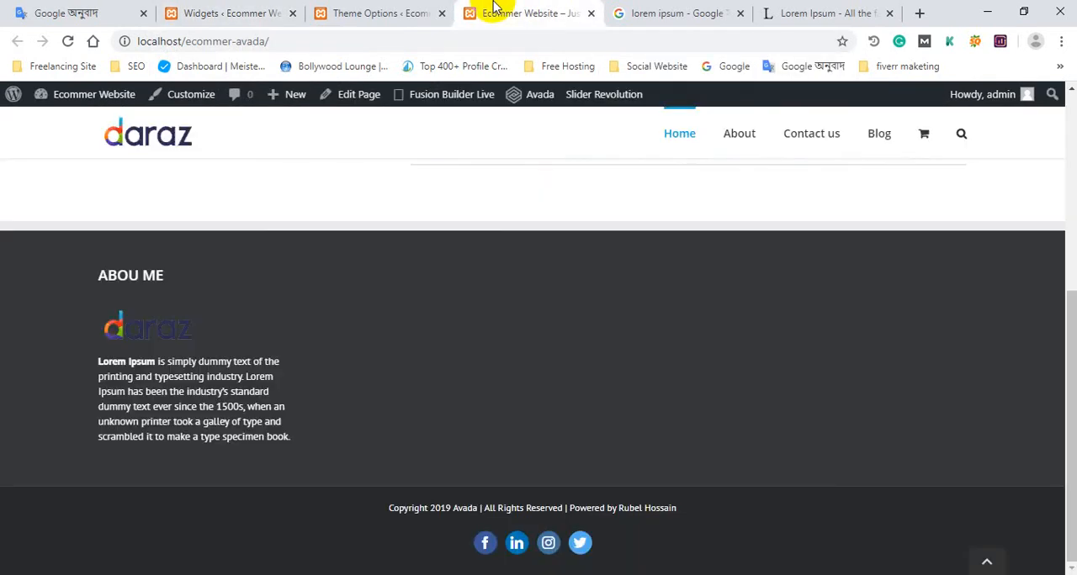
Open the site's trashed pages and restore both Privacy Policy and Sample Page.
left_click(250, 7)
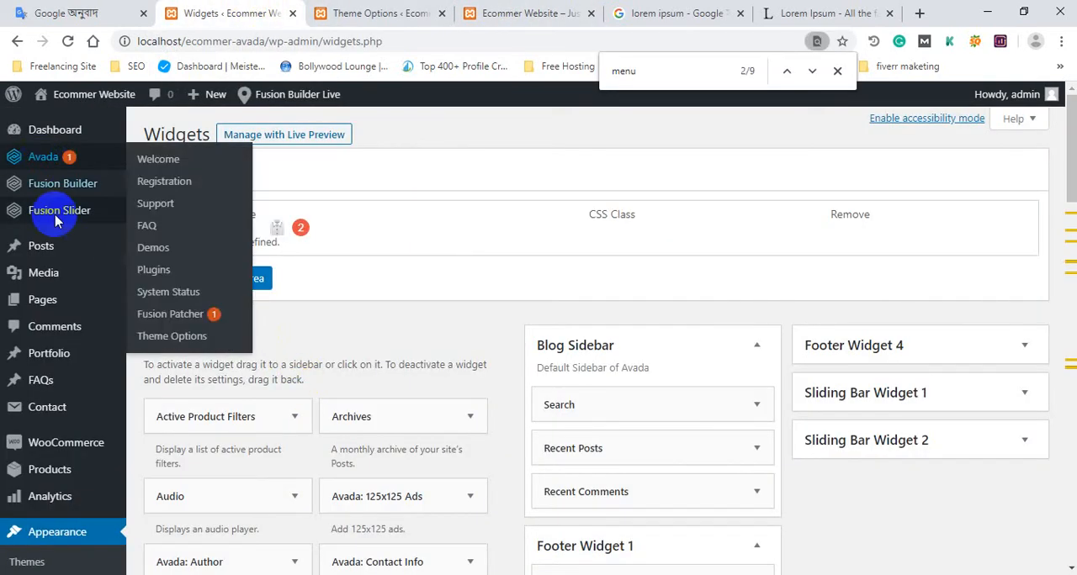
mouse_move(50, 303)
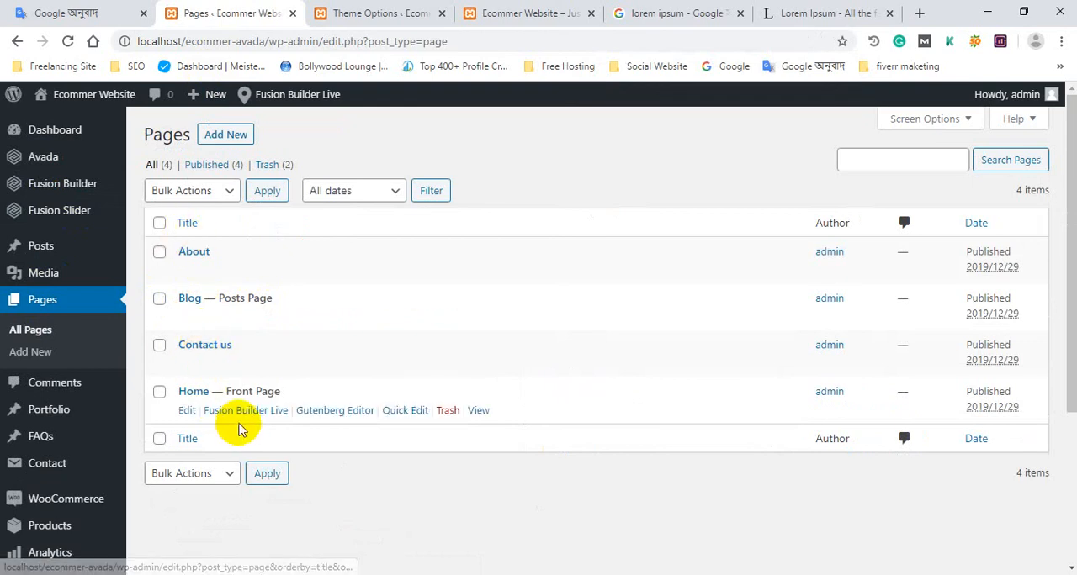
left_click(266, 165)
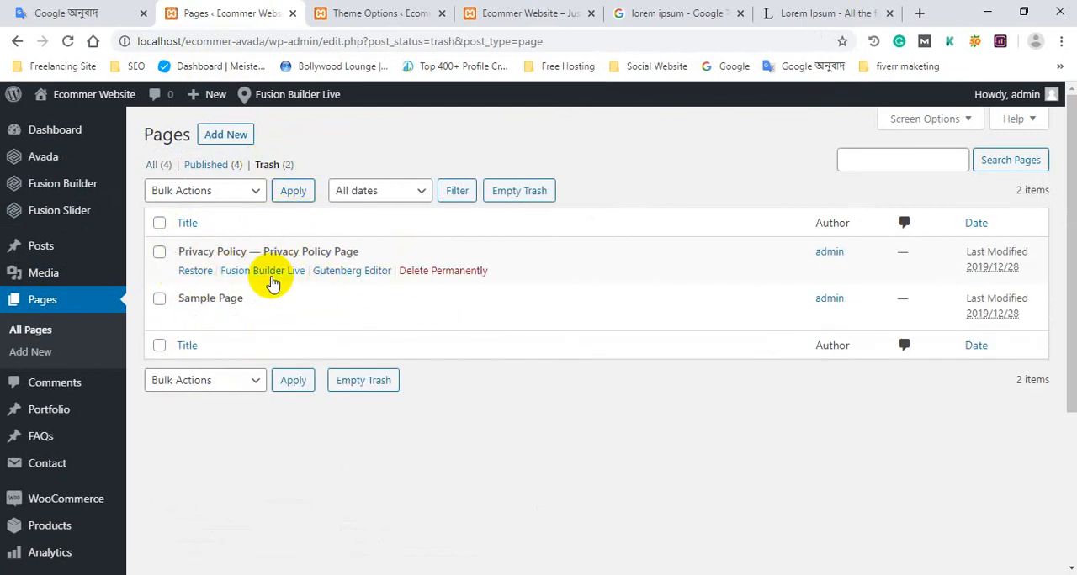
left_click(194, 271)
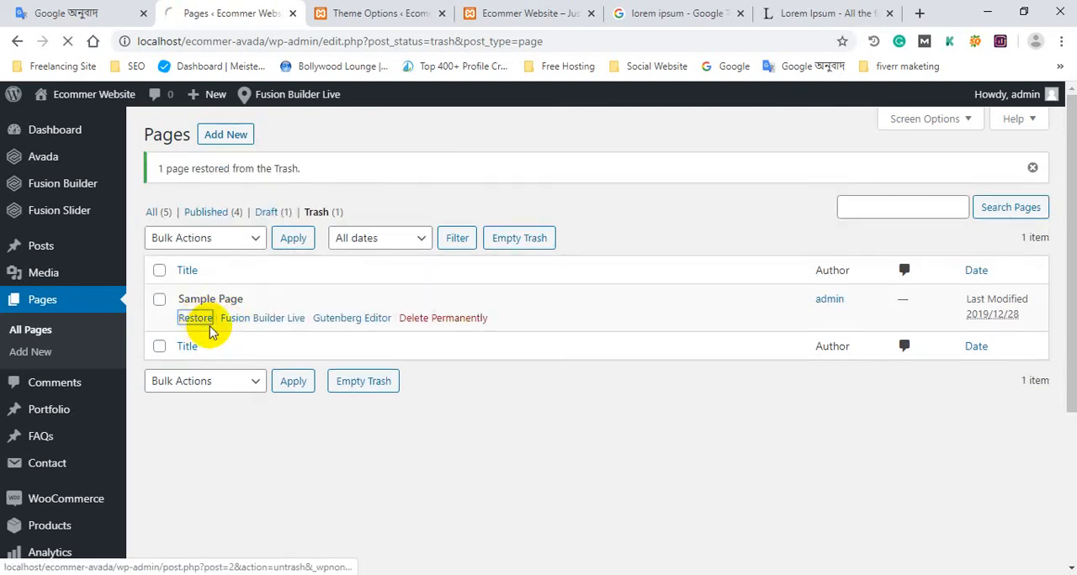
left_click(210, 328)
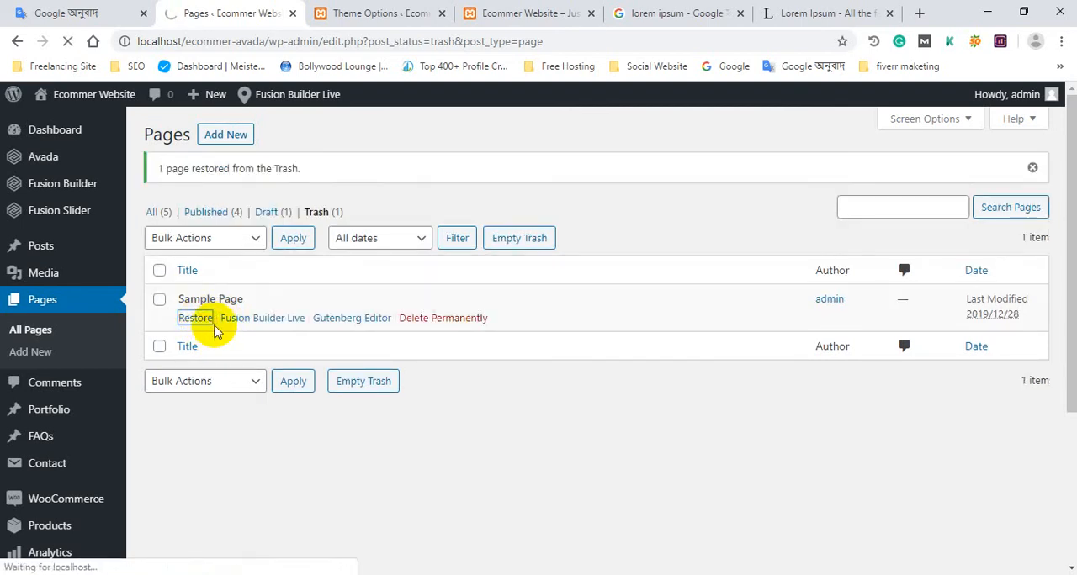
List all of the site's pages and quick-edit Sample Page, changing its title to Team.
left_click(154, 214)
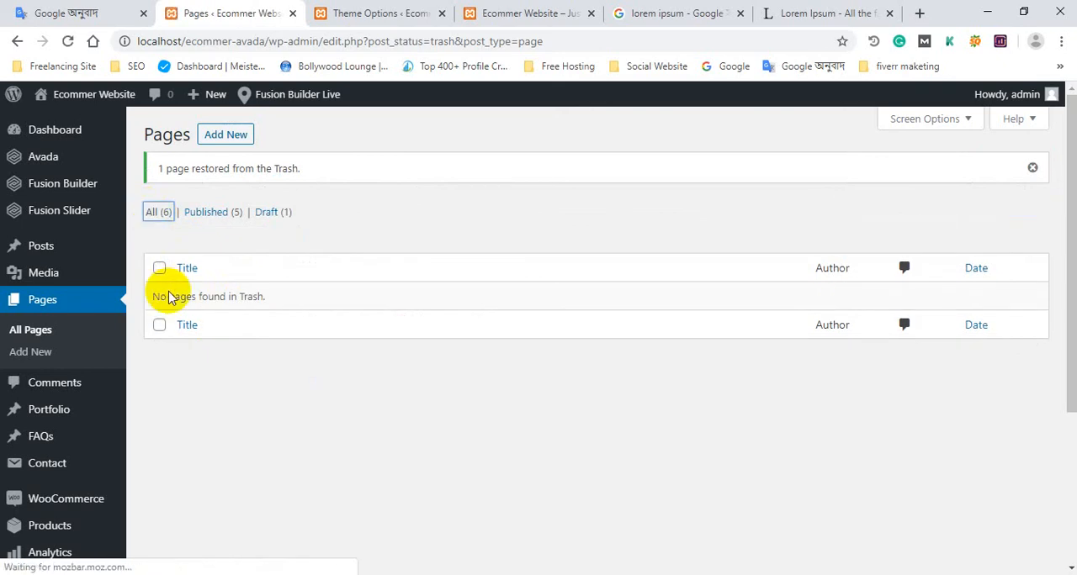
scroll(219, 326, "down", 1)
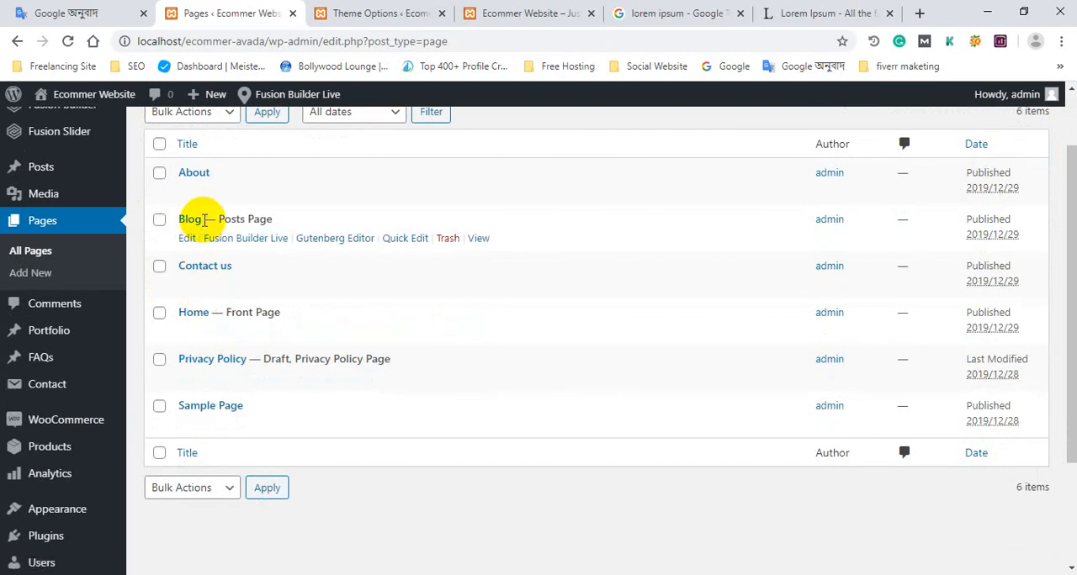
scroll(238, 223, "down", 1)
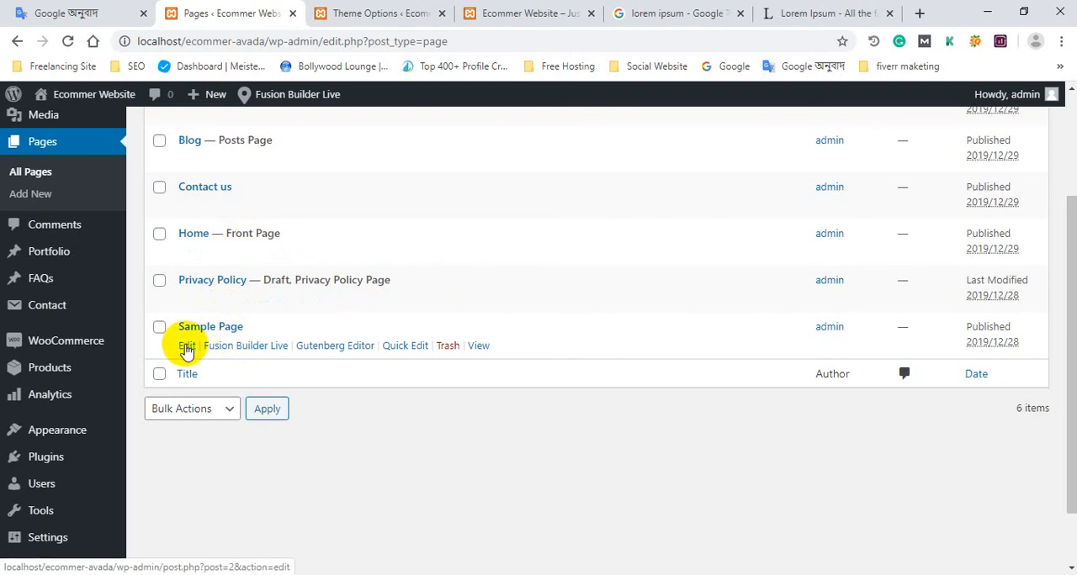
left_click(412, 348)
left_click_drag(332, 362, 234, 345)
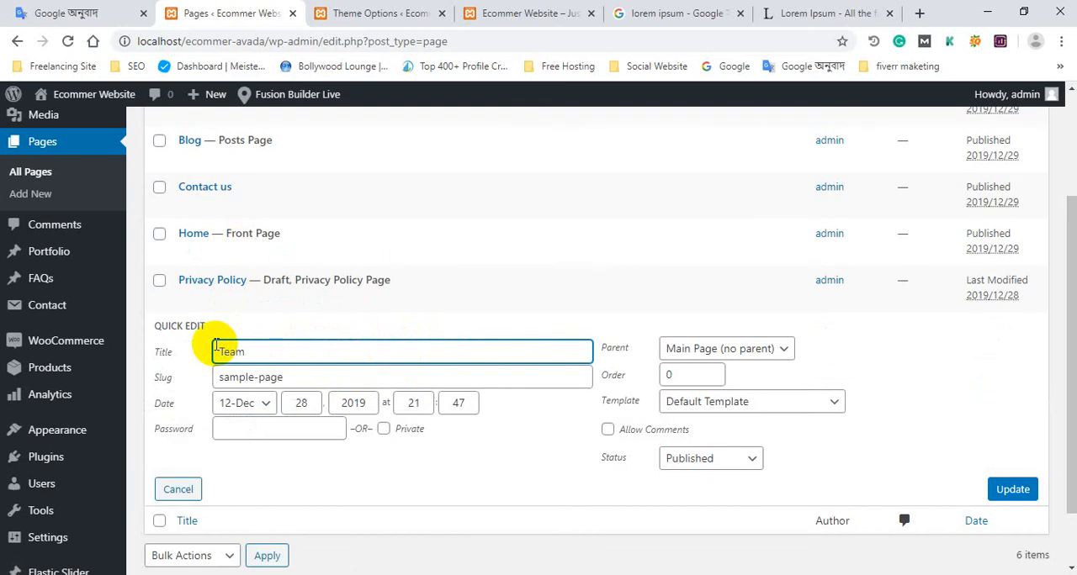
left_click(1018, 493)
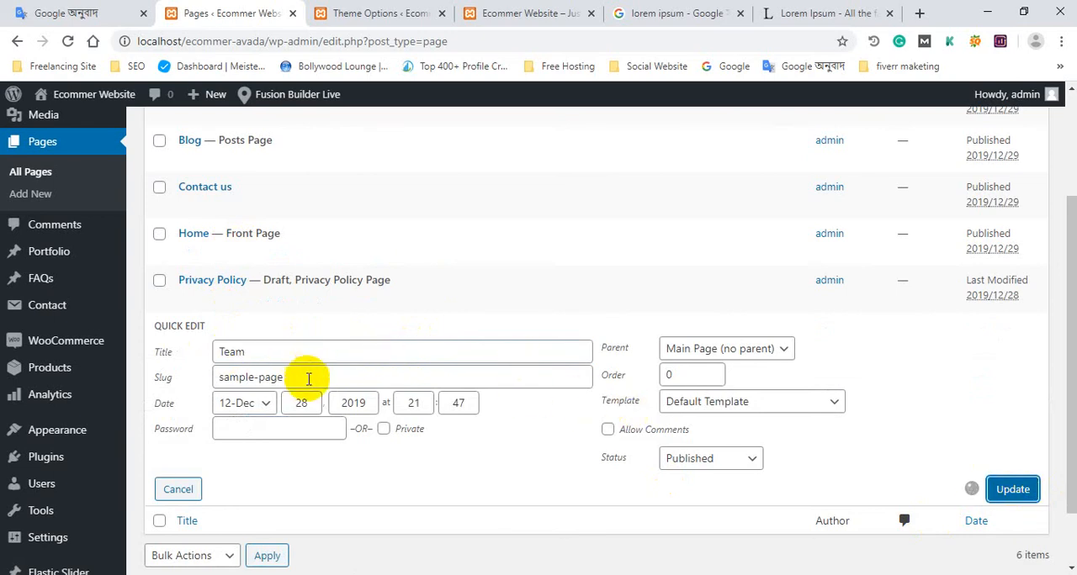
scroll(353, 343, "up", 2)
scroll(346, 343, "down", 3)
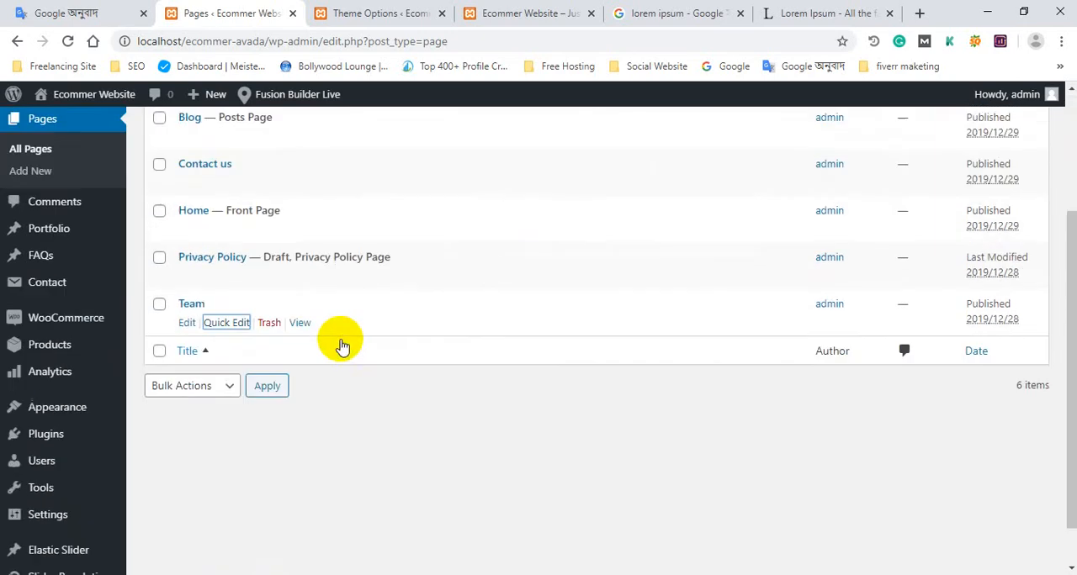
Open the site's Menus page and check the empty columns in the home page footer.
scroll(253, 269, "up", 3)
scroll(252, 303, "up", 1)
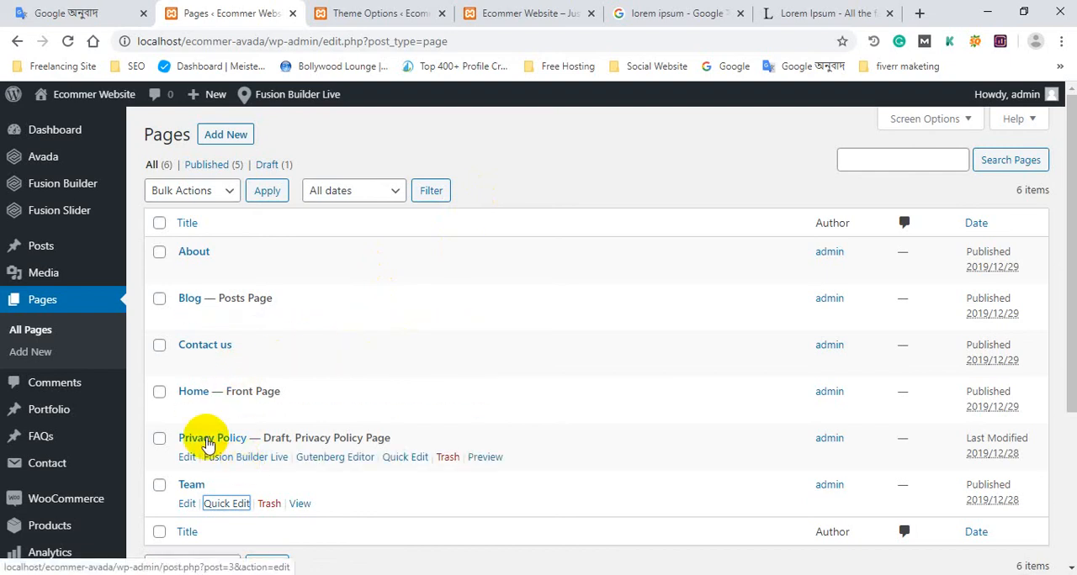
scroll(209, 438, "down", 1)
scroll(353, 390, "up", 1)
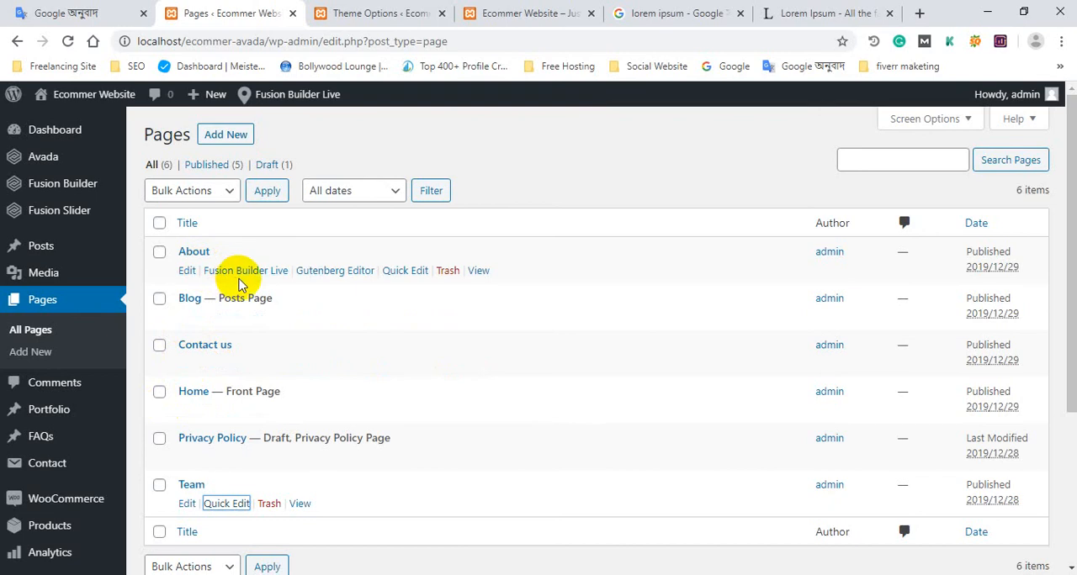
scroll(240, 286, "down", 3)
mouse_move(95, 349)
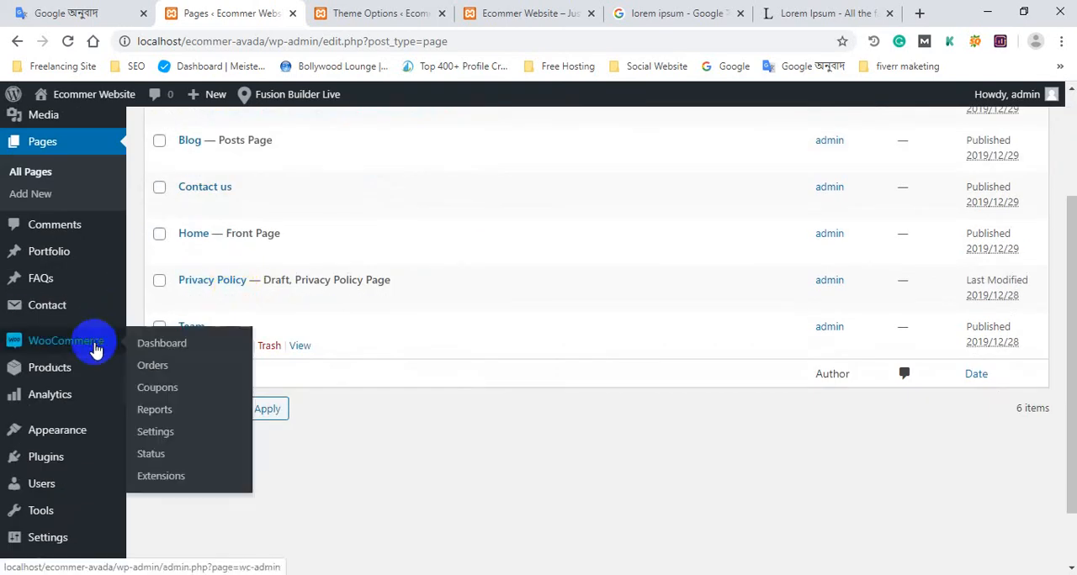
mouse_move(90, 446)
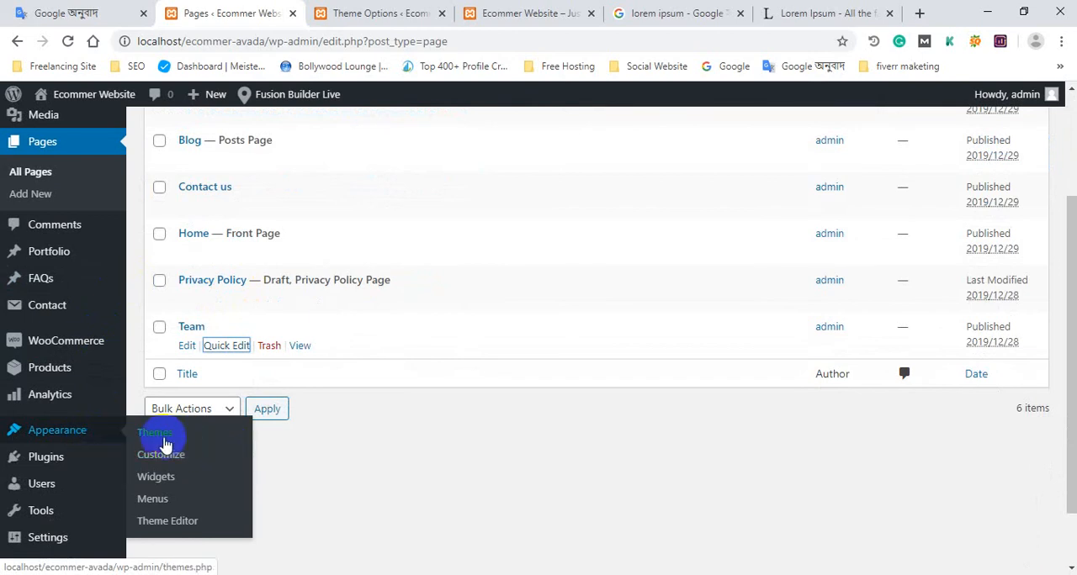
left_click(162, 500)
left_click(527, 9)
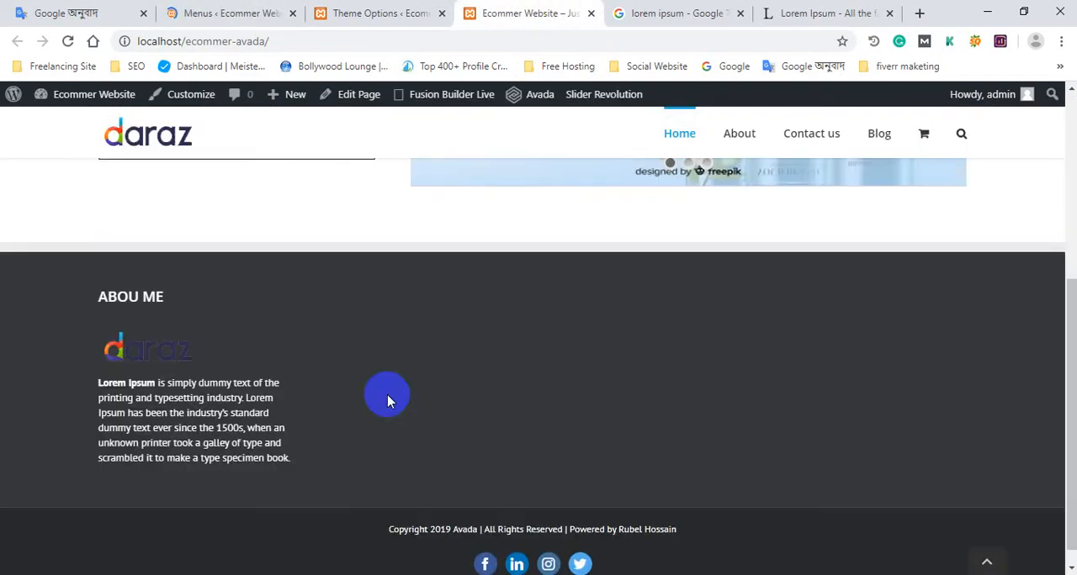
left_click(252, 12)
Create a new navigation menu named footer menu.
scroll(477, 192, "down", 3)
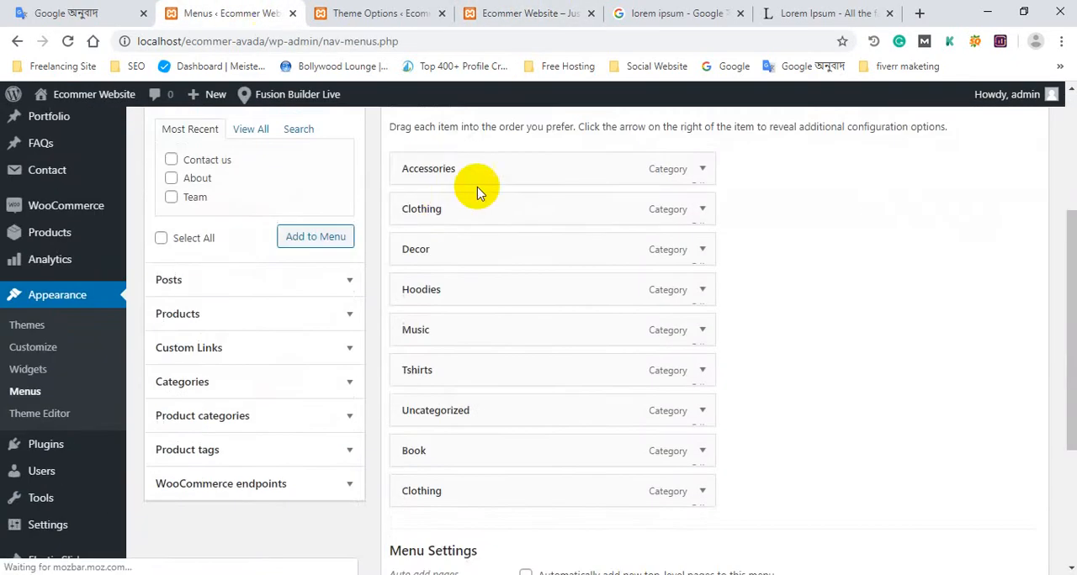
scroll(437, 191, "up", 3)
left_click(509, 222)
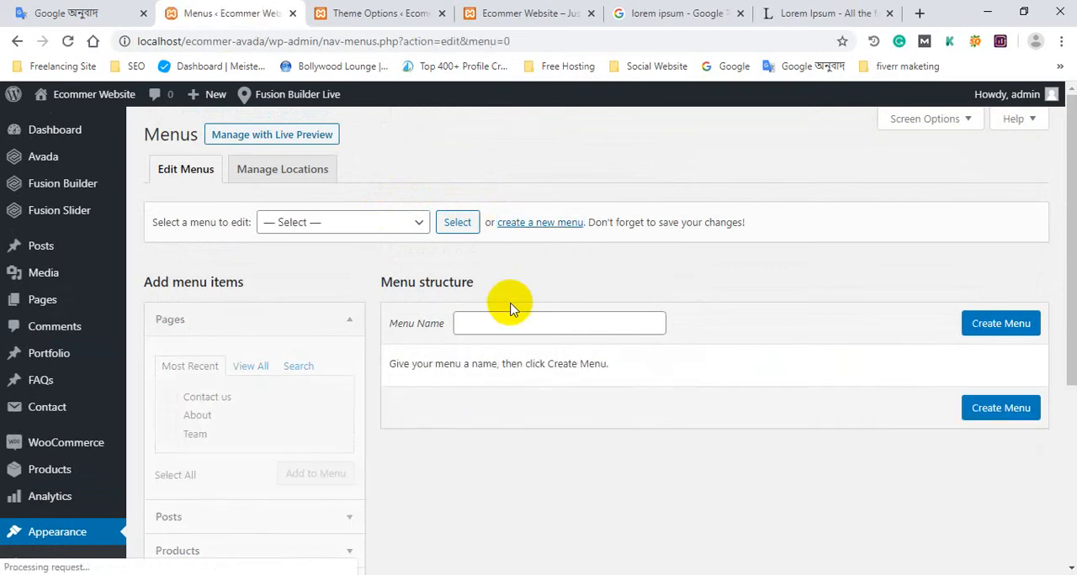
left_click(505, 323)
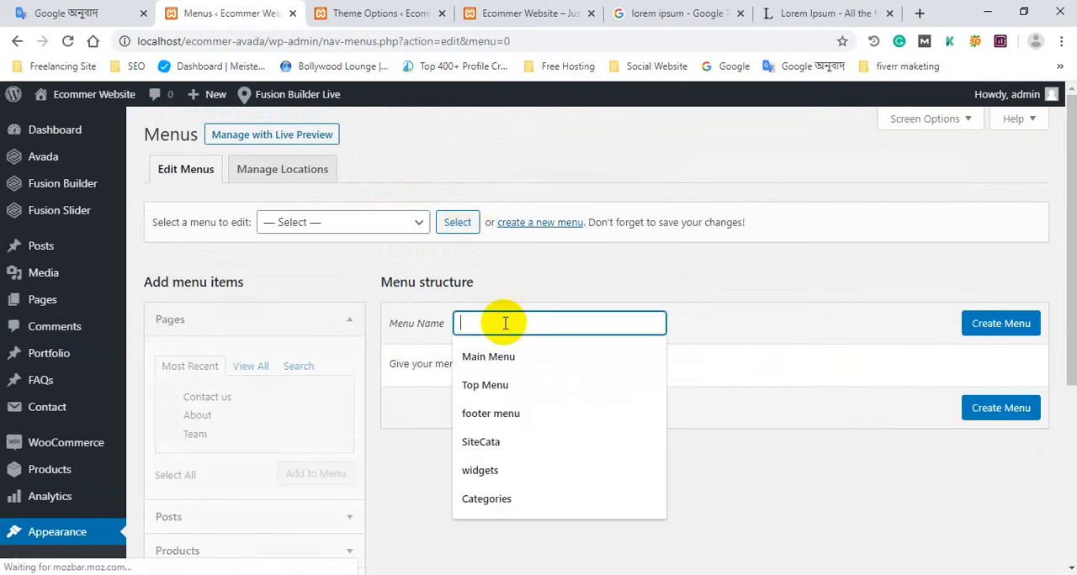
left_click(505, 413)
left_click(983, 331)
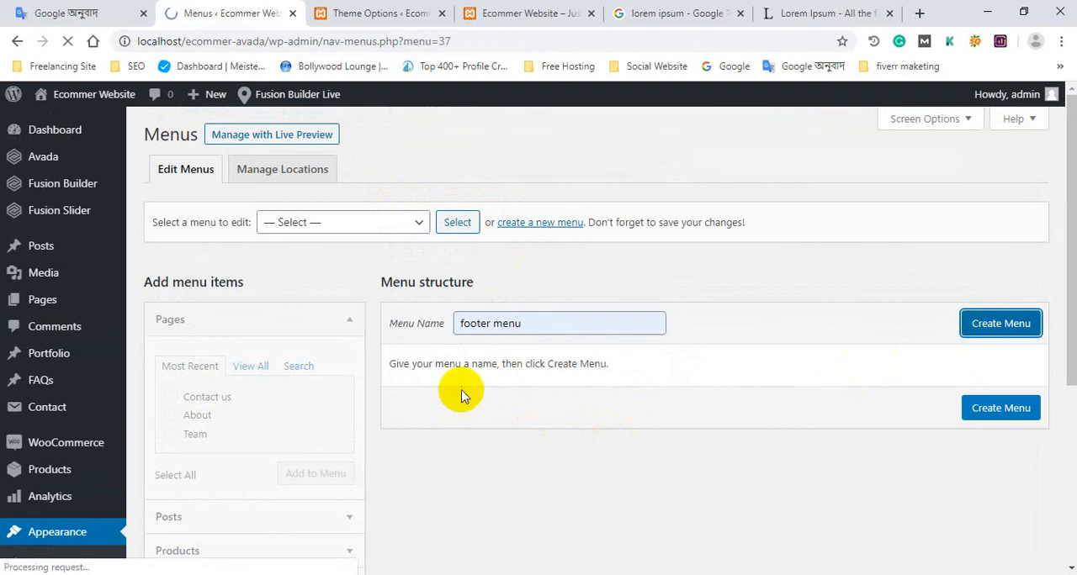
Add the About, Contact us and Team pages to the footer menu.
scroll(471, 400, "down", 2)
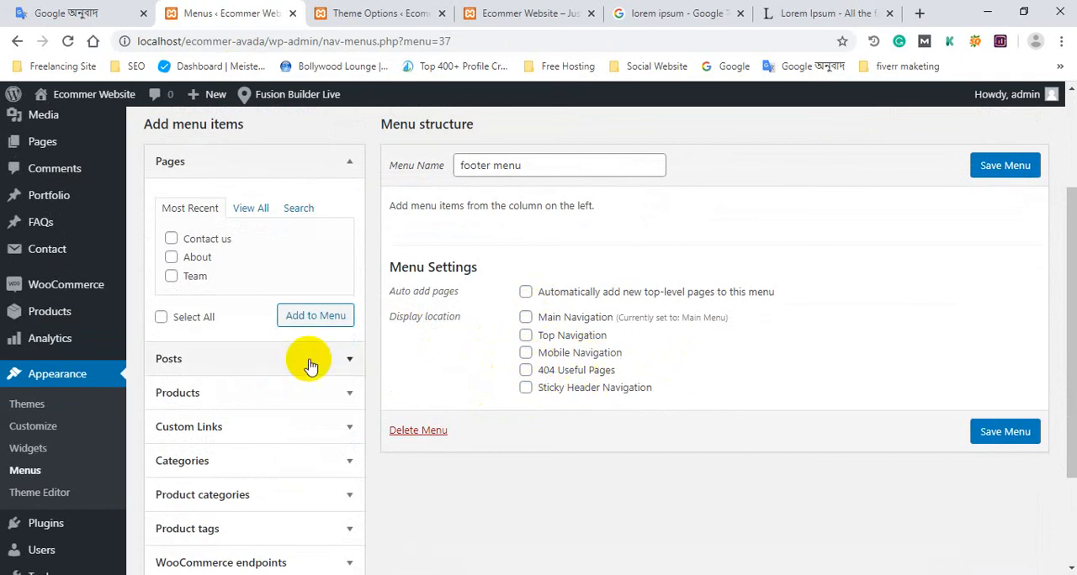
scroll(199, 368, "down", 2)
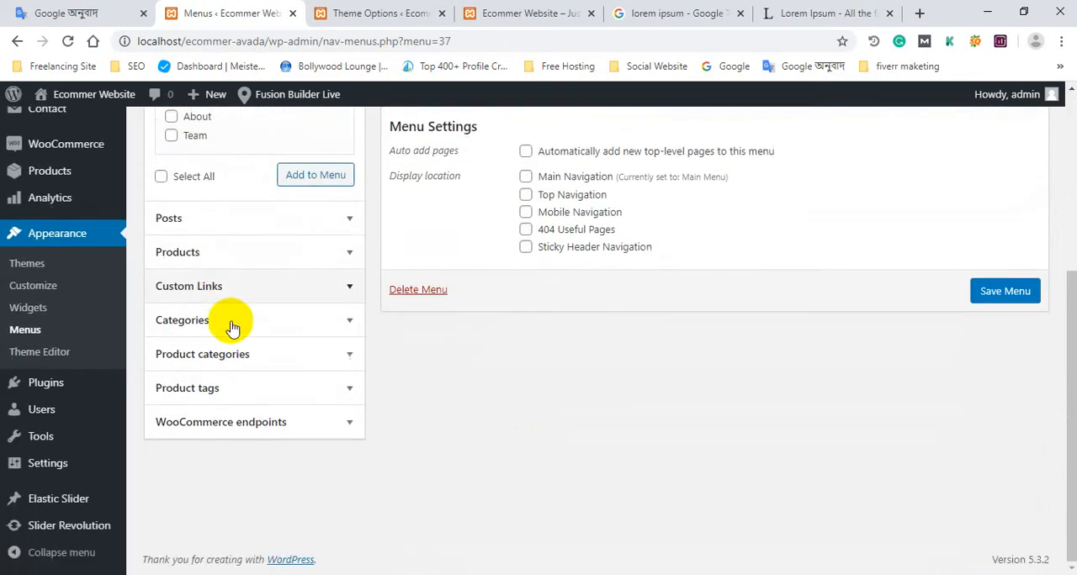
scroll(228, 325, "up", 2)
left_click(246, 227)
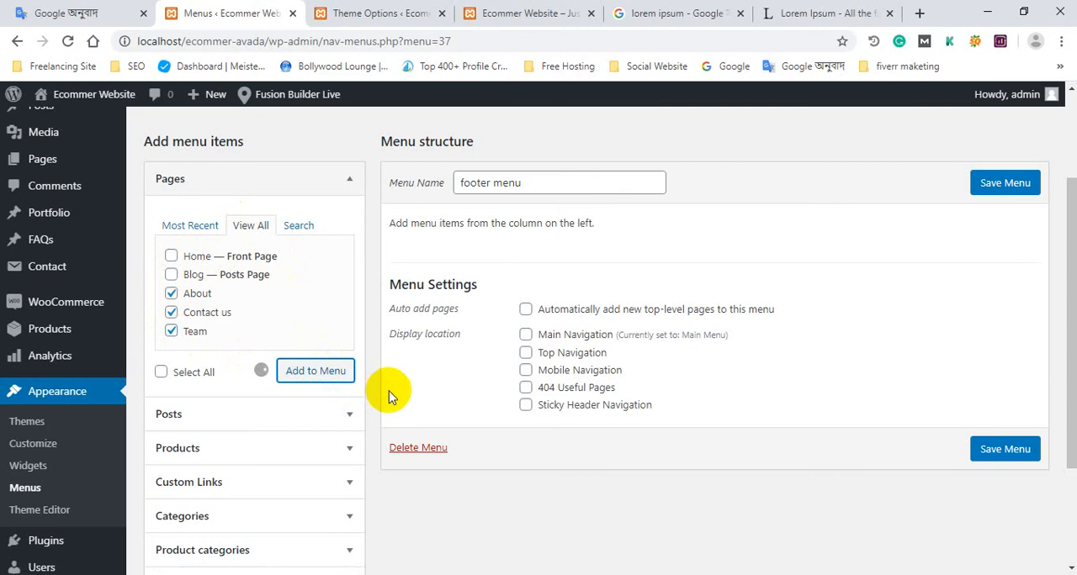
left_click(200, 229)
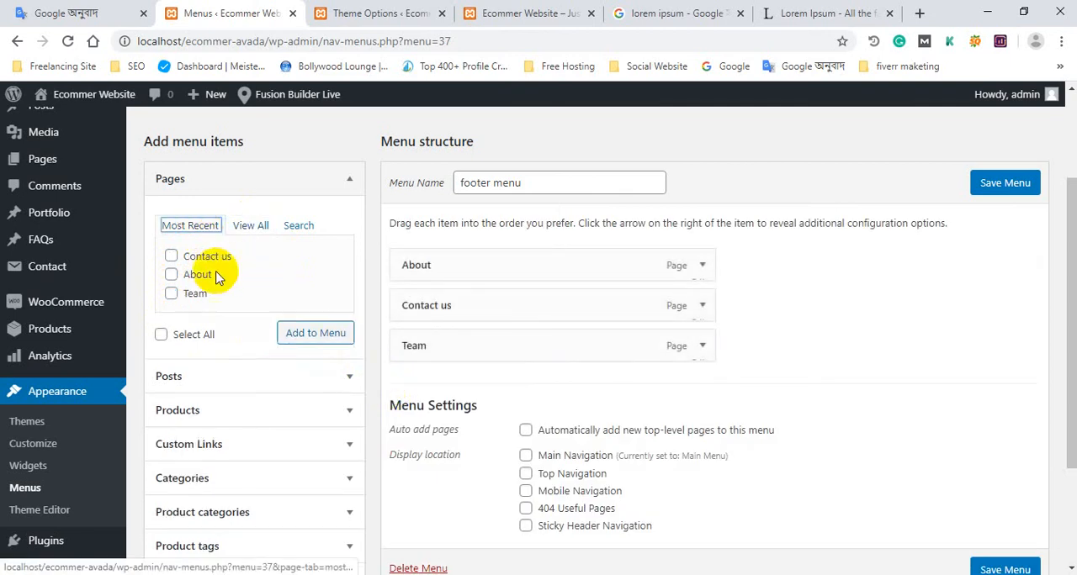
left_click(249, 225)
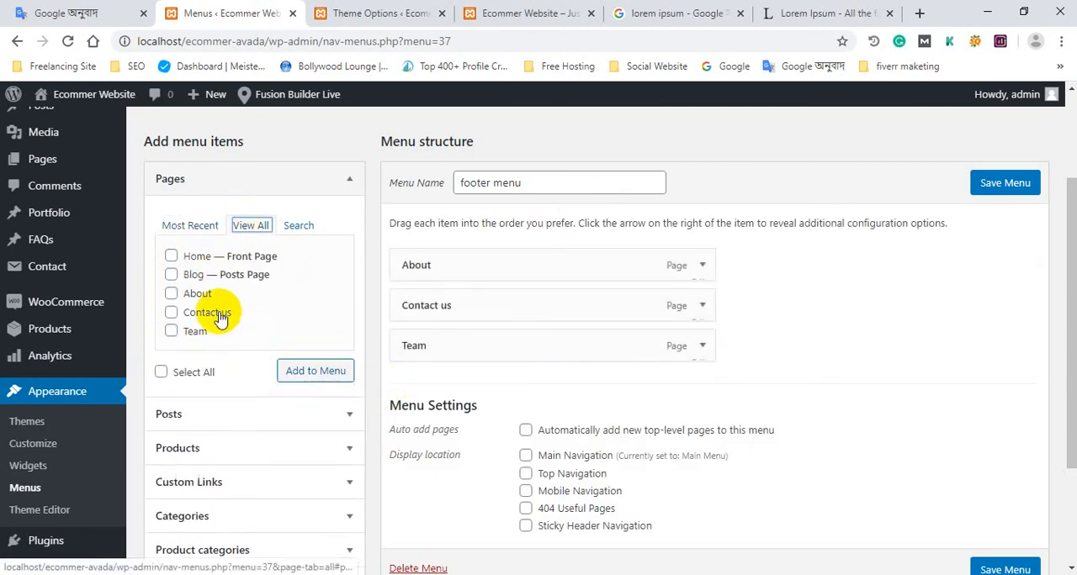
Review the footer menu's items and settings and save the menu.
scroll(721, 336, "down", 1)
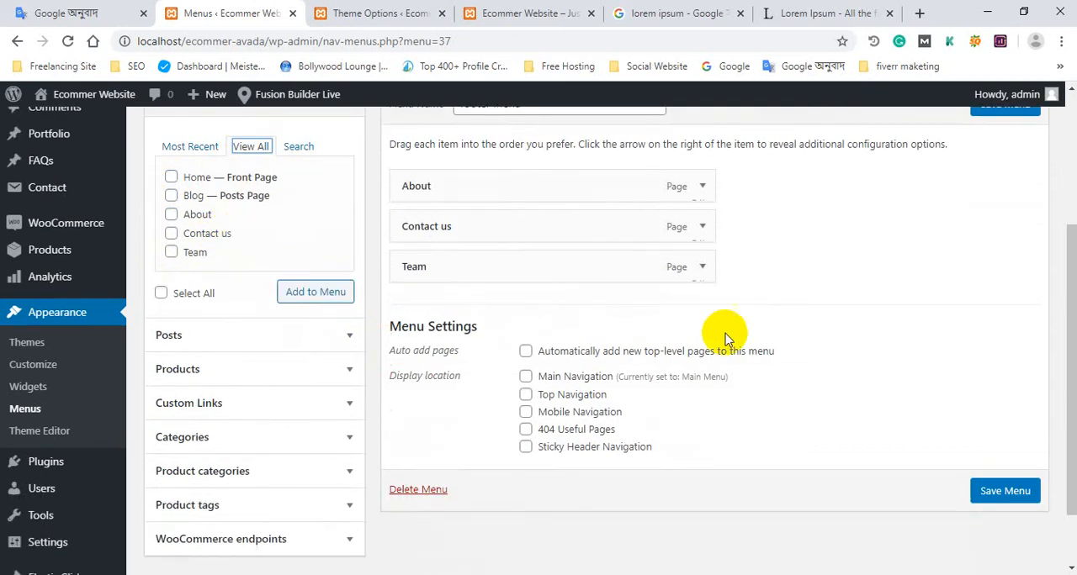
scroll(620, 348, "up", 3)
scroll(305, 476, "down", 3)
scroll(942, 252, "up", 3)
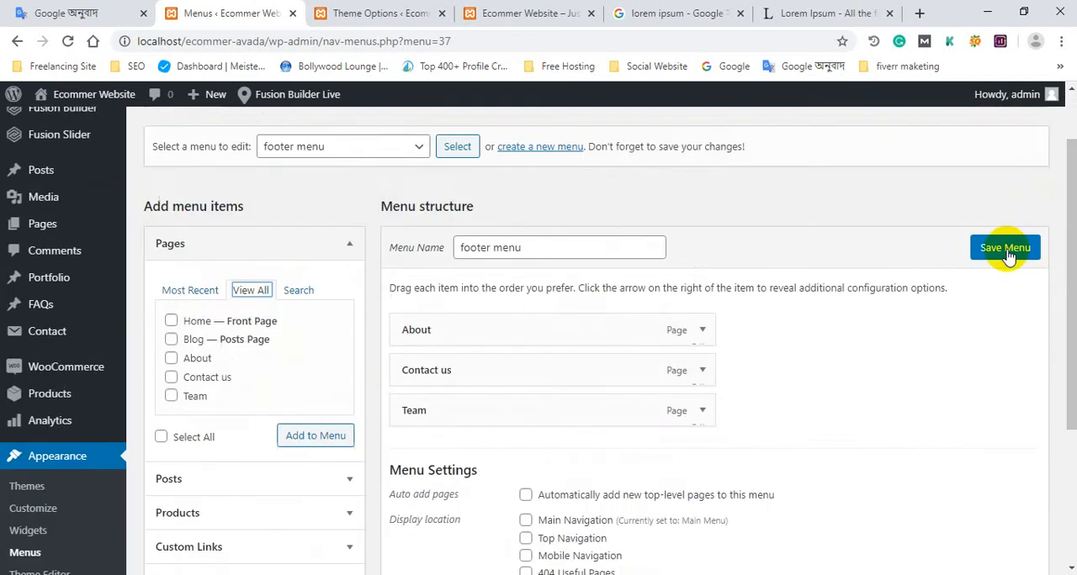
left_click(1010, 321)
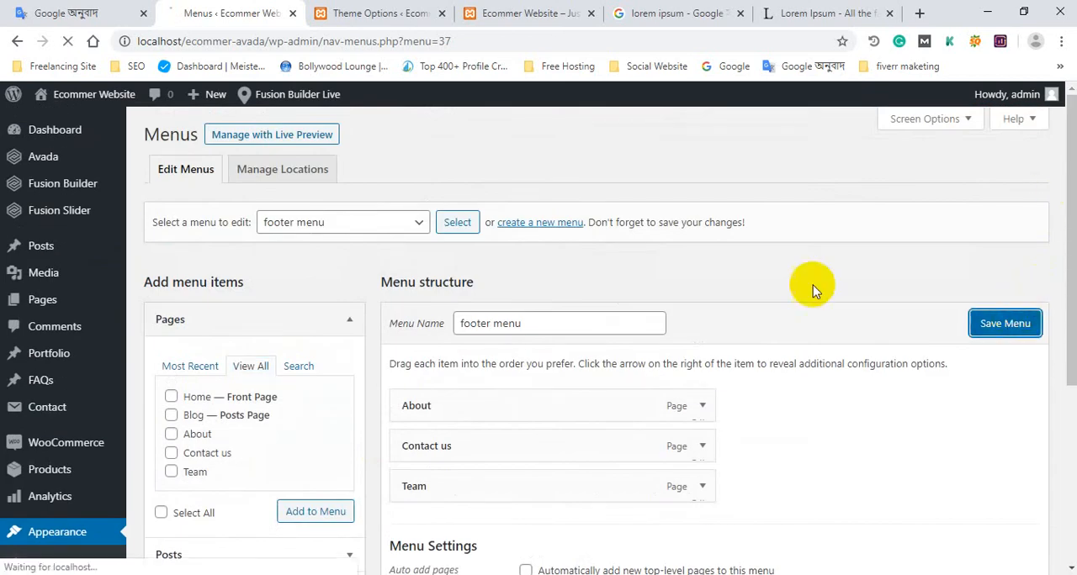
Look over the footer typography and color options and check the saved footer menu.
left_click(374, 12)
left_click(514, 12)
left_click(373, 13)
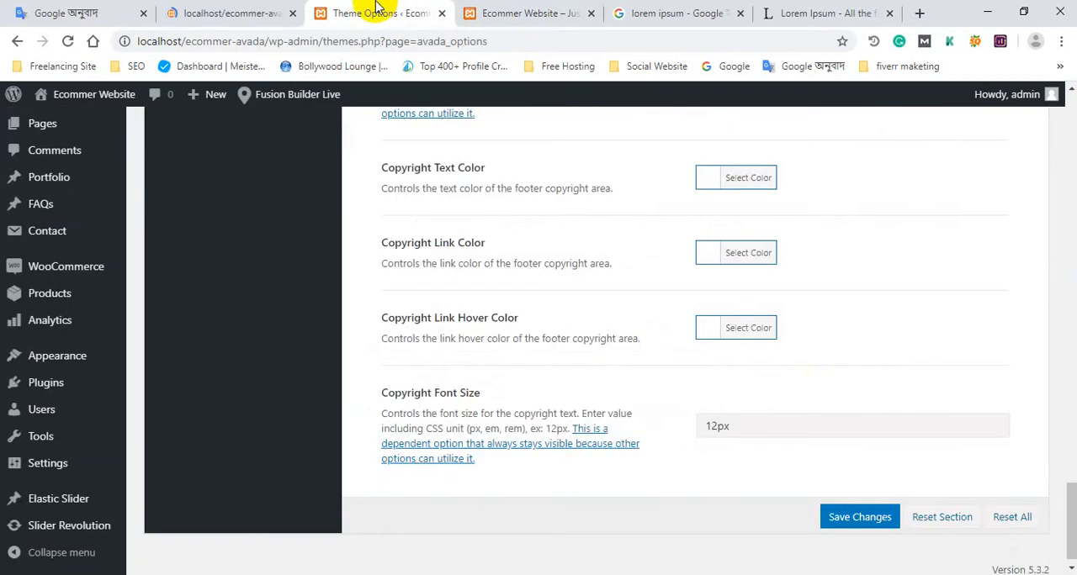
scroll(296, 176, "up", 10)
scroll(67, 454, "down", 3)
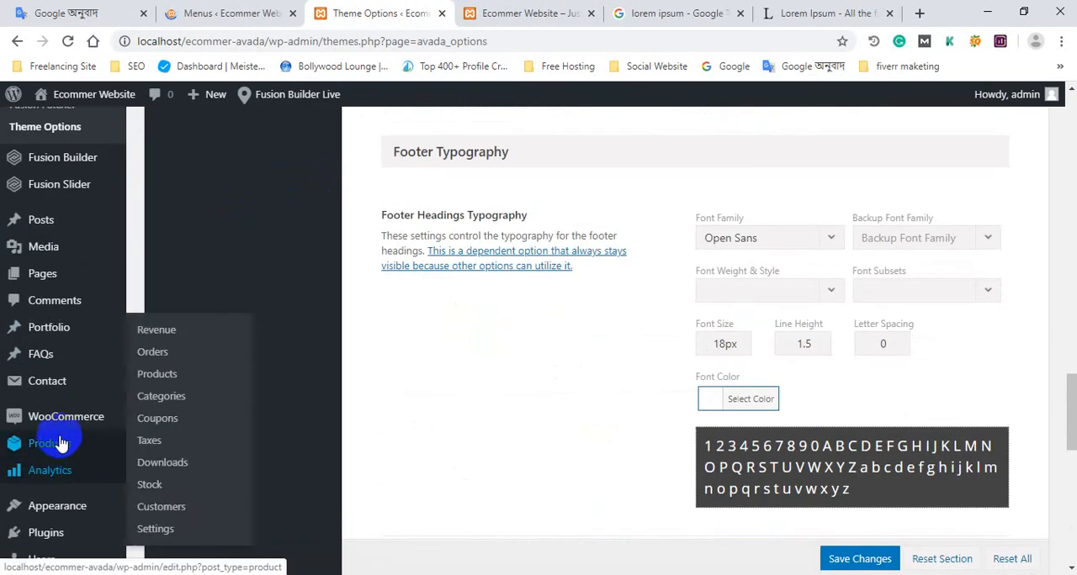
scroll(71, 375, "down", 2)
mouse_move(68, 362)
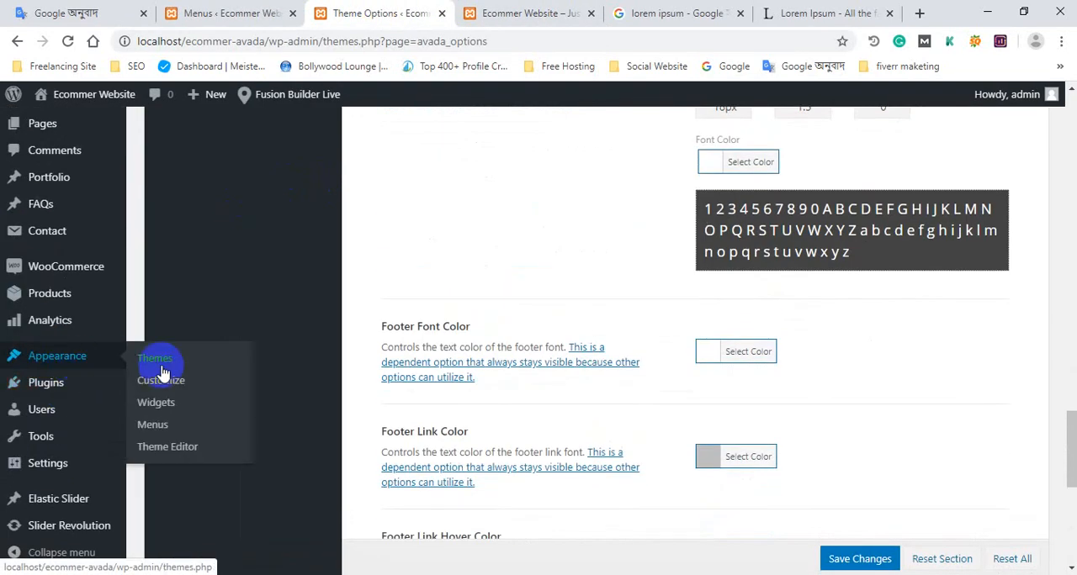
left_click(226, 12)
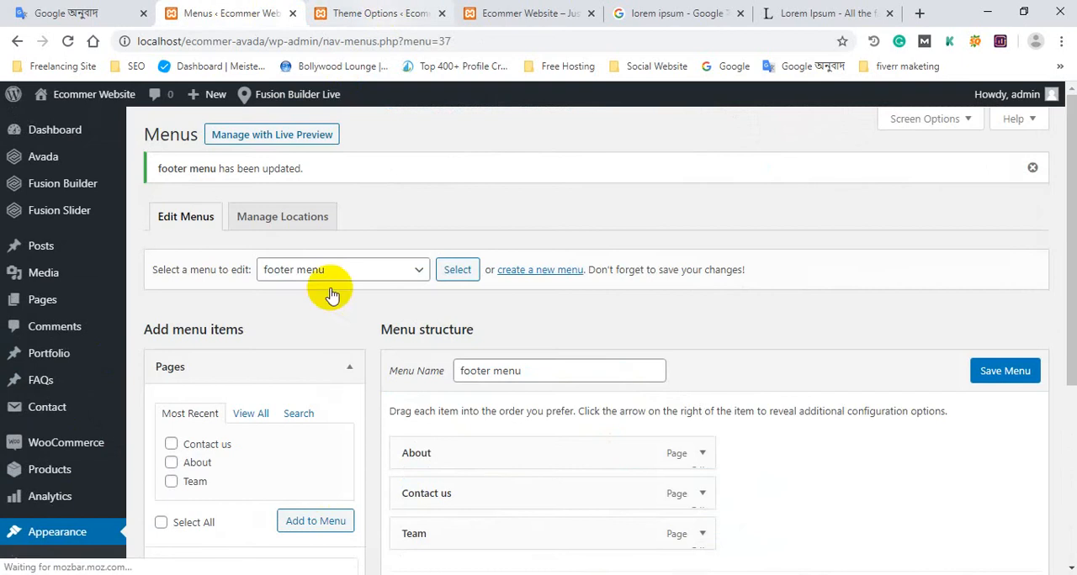
scroll(320, 362, "down", 3)
Go back to Theme Options and open the Widgets page in its place.
left_click(311, 8)
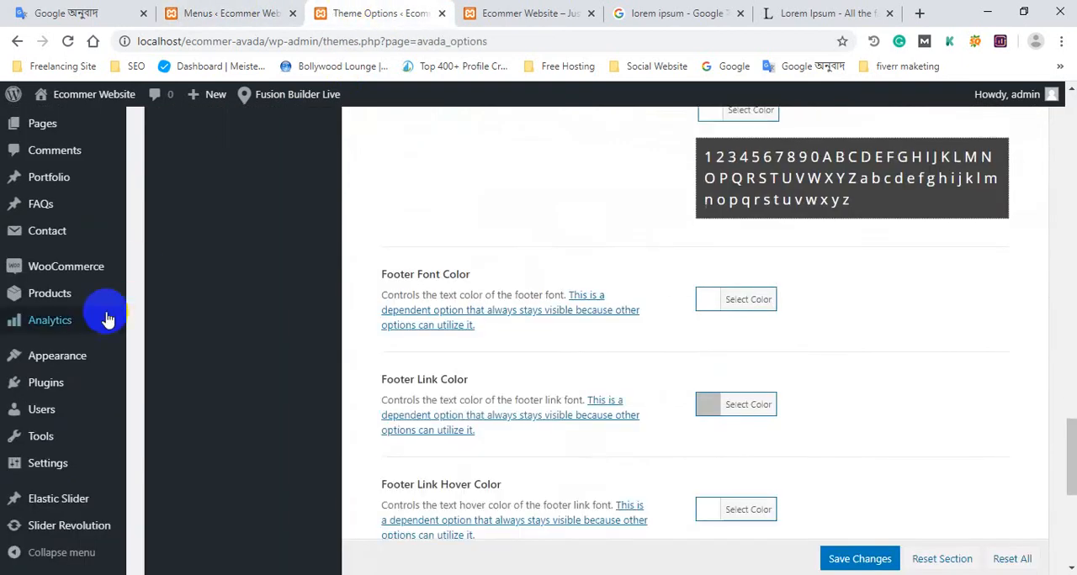
scroll(50, 421, "down", 3)
scroll(35, 433, "up", 1)
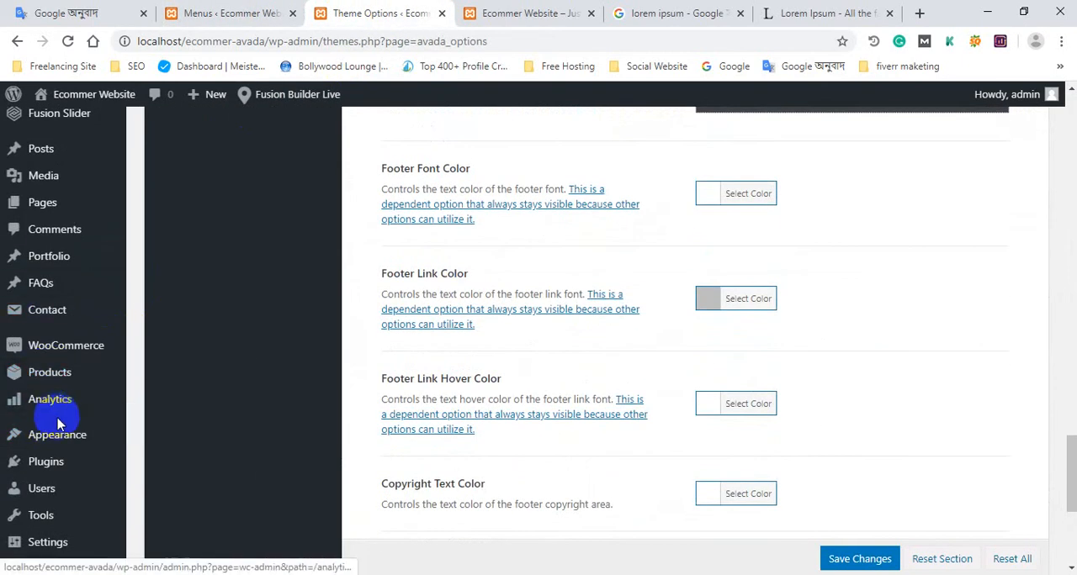
scroll(53, 421, "down", 2)
mouse_move(91, 366)
scroll(156, 157, "up", 3)
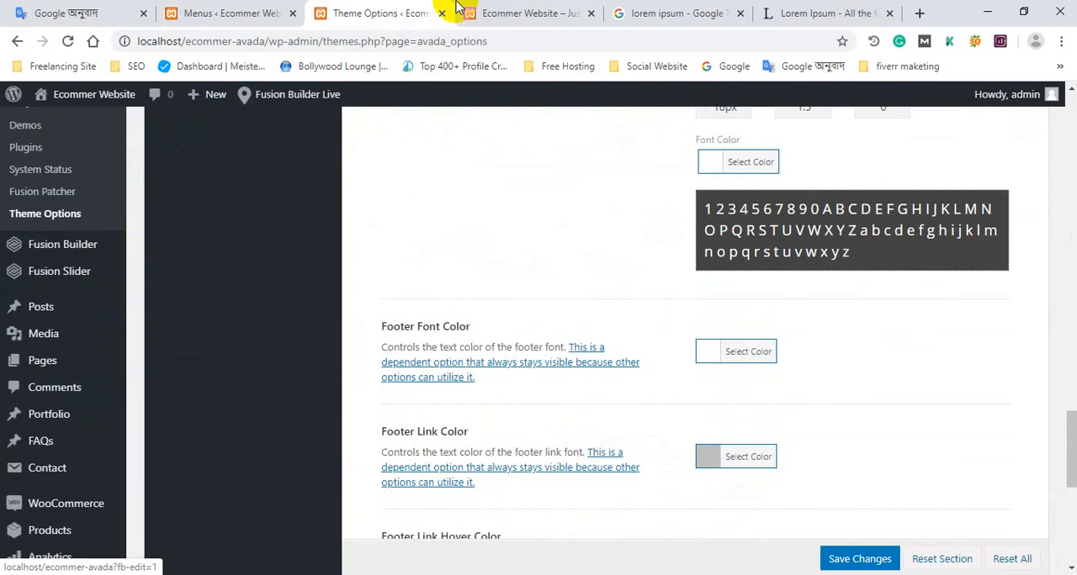
scroll(84, 444, "down", 2)
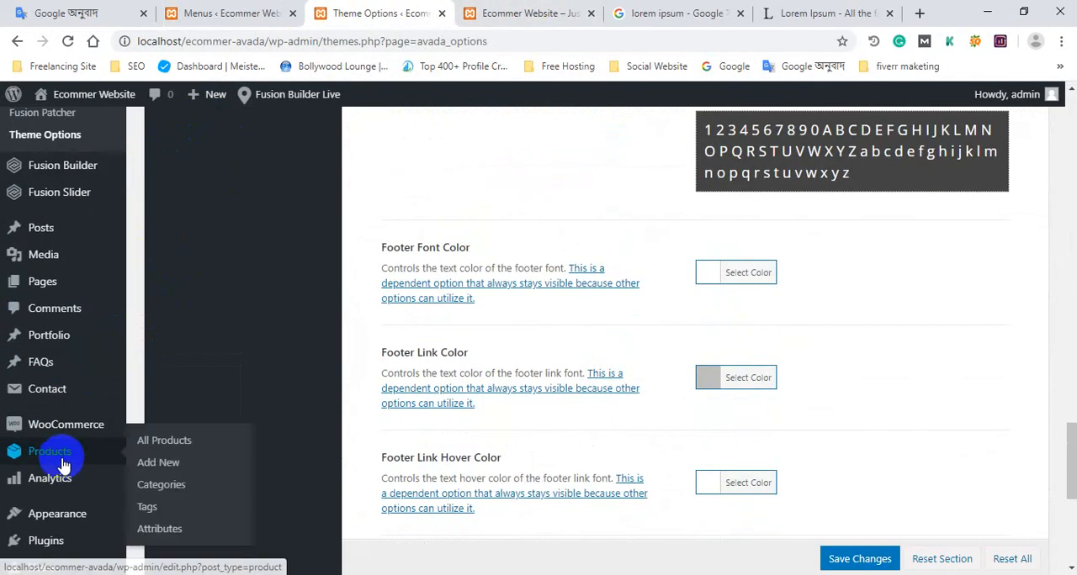
scroll(66, 476, "down", 1)
mouse_move(34, 441)
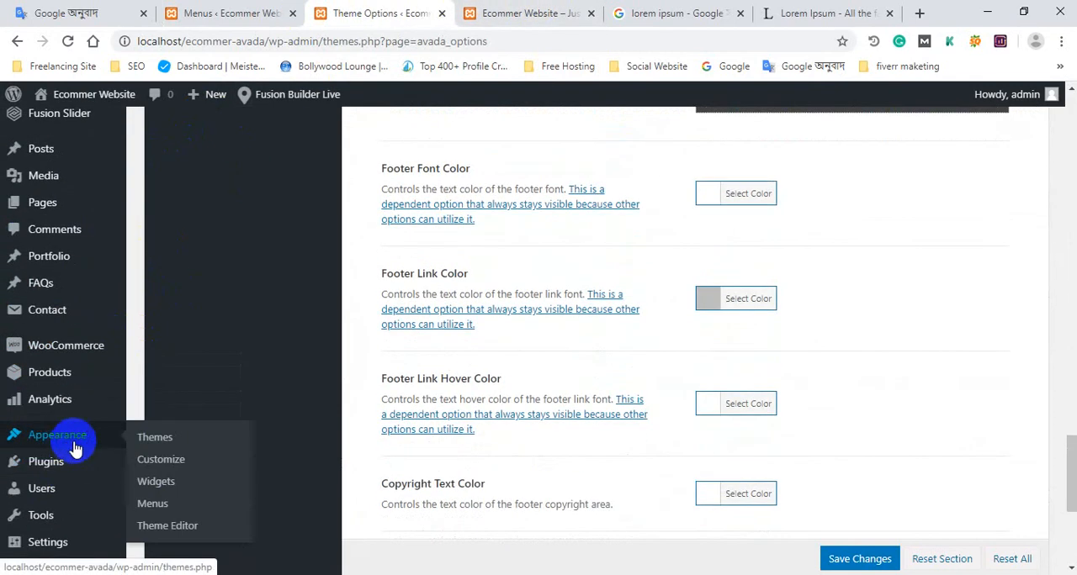
left_click(164, 481)
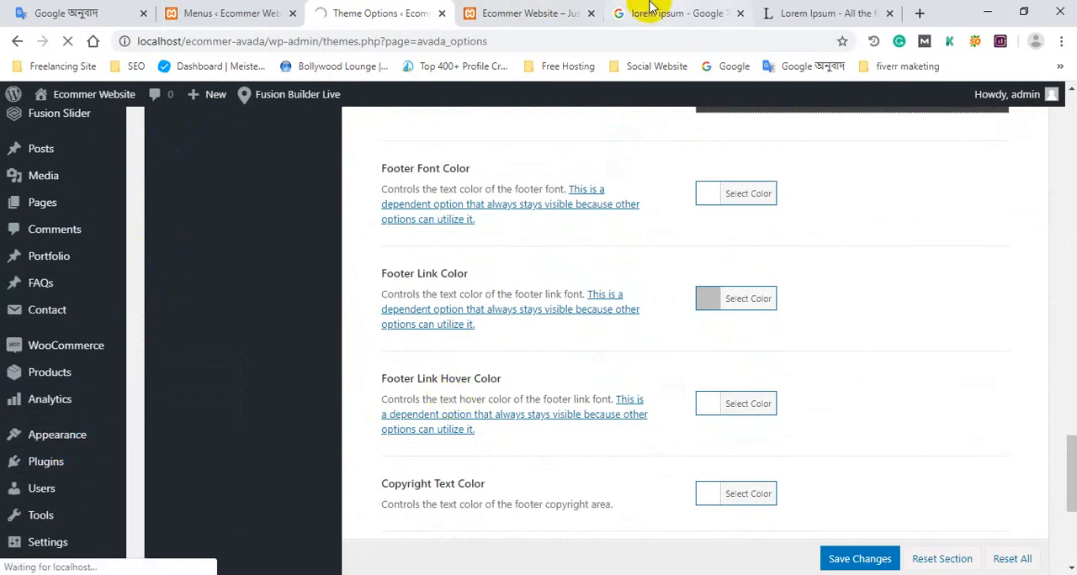
Inspect the home page footer beside the Abou Me column and return to the footer menu's structure.
left_click(538, 13)
scroll(429, 457, "down", 1)
scroll(429, 457, "down", 5)
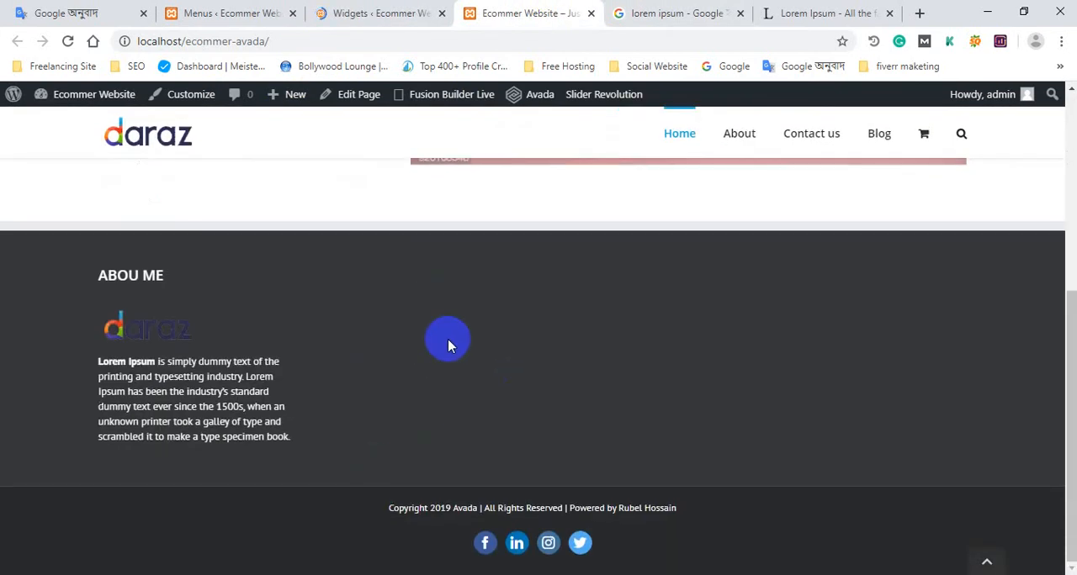
left_click(300, 8)
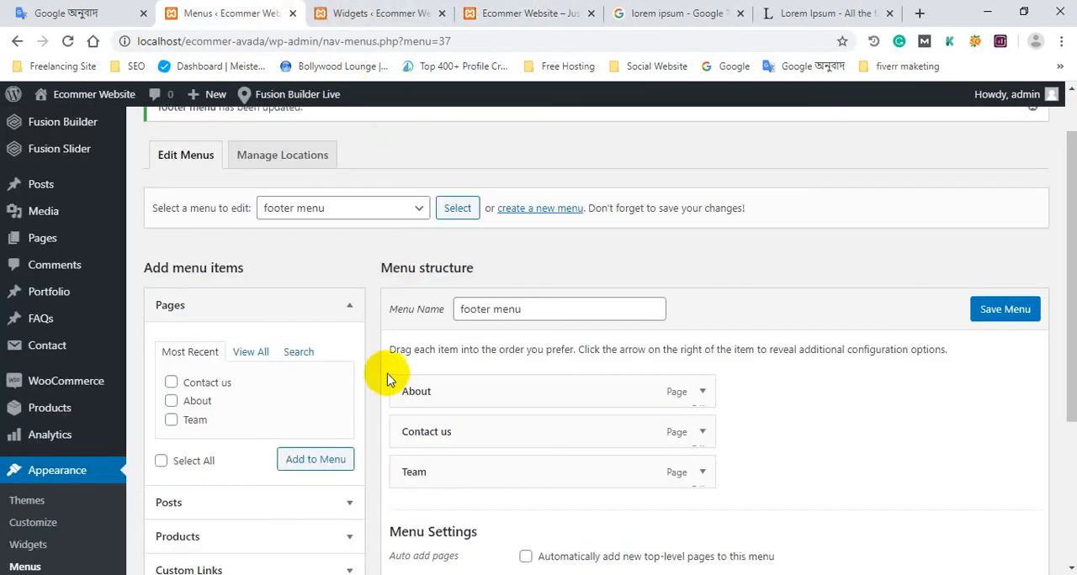
Add the Avada: Horizontal Menu widget to Footer Widget 2 on the Widgets page.
scroll(394, 373, "down", 2)
scroll(395, 367, "down", 4)
scroll(387, 358, "up", 6)
left_click(351, 11)
scroll(668, 336, "down", 6)
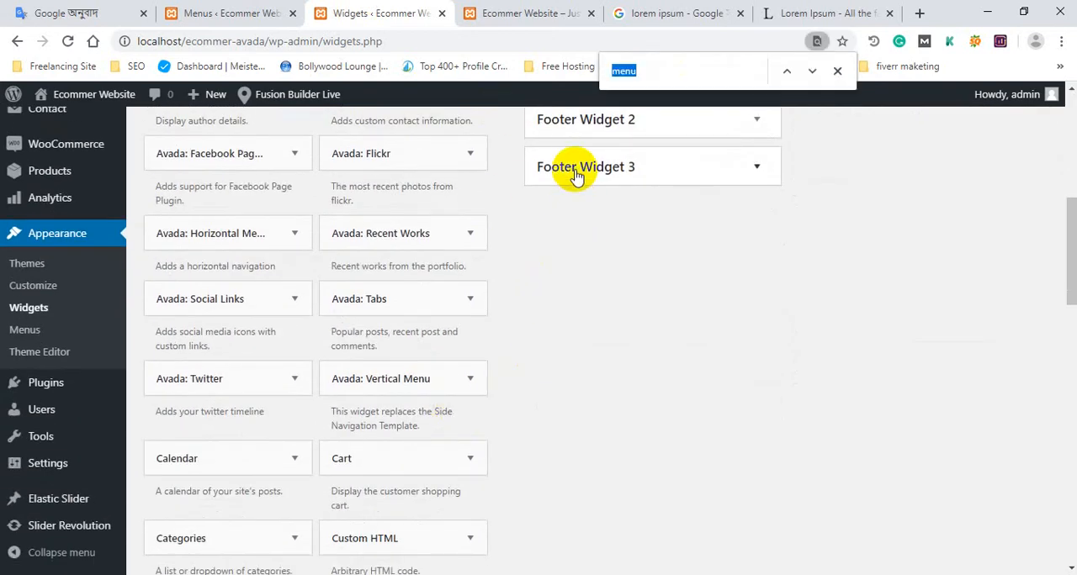
left_click(199, 234)
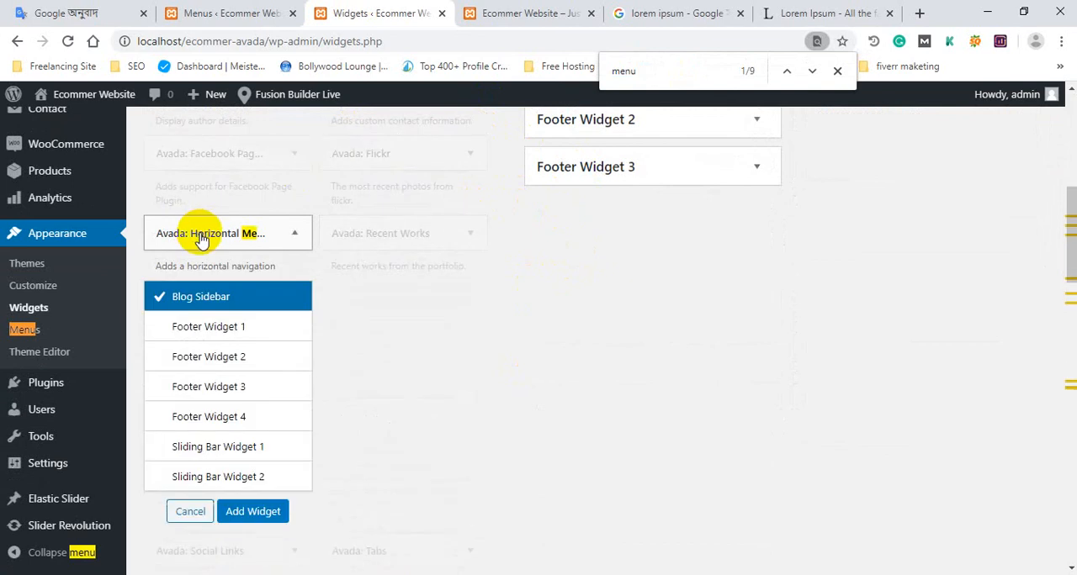
left_click(229, 362)
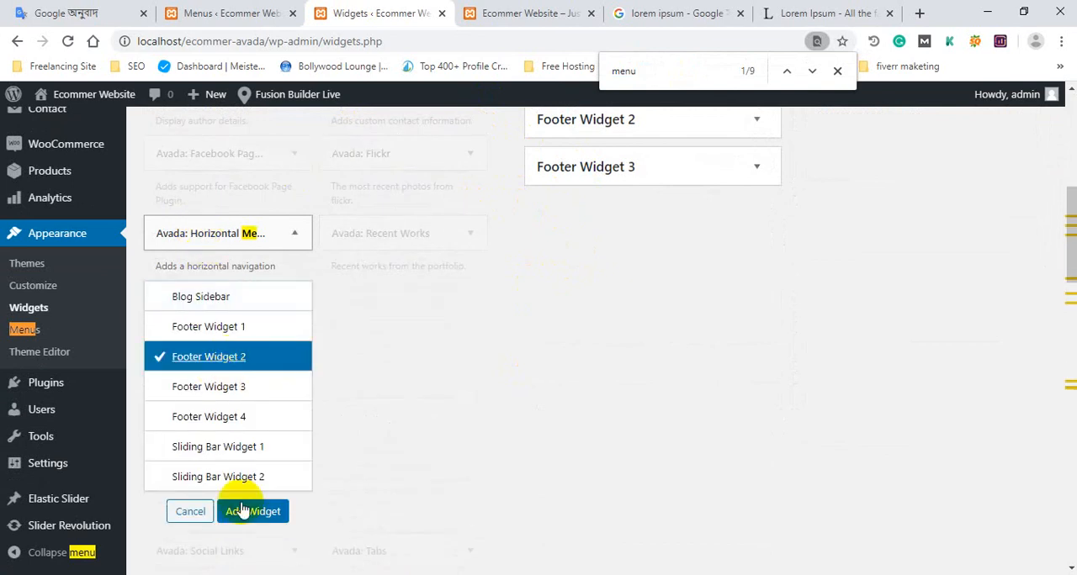
left_click(253, 513)
Assign the footer menu to the Horizontal Menu widget and save the widget.
scroll(622, 379, "up", 2)
left_click(630, 370)
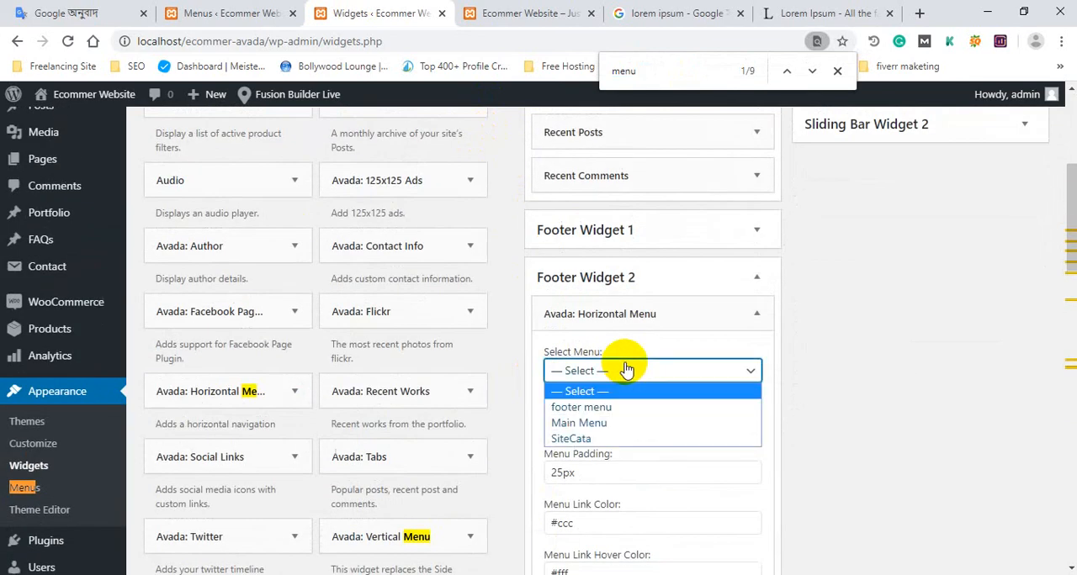
left_click(602, 407)
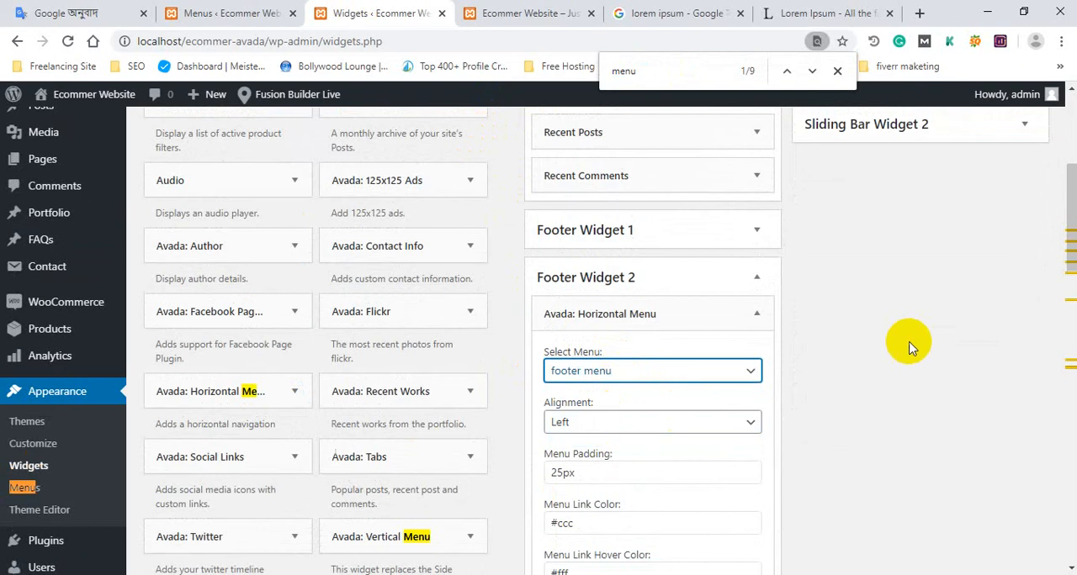
scroll(877, 348, "down", 5)
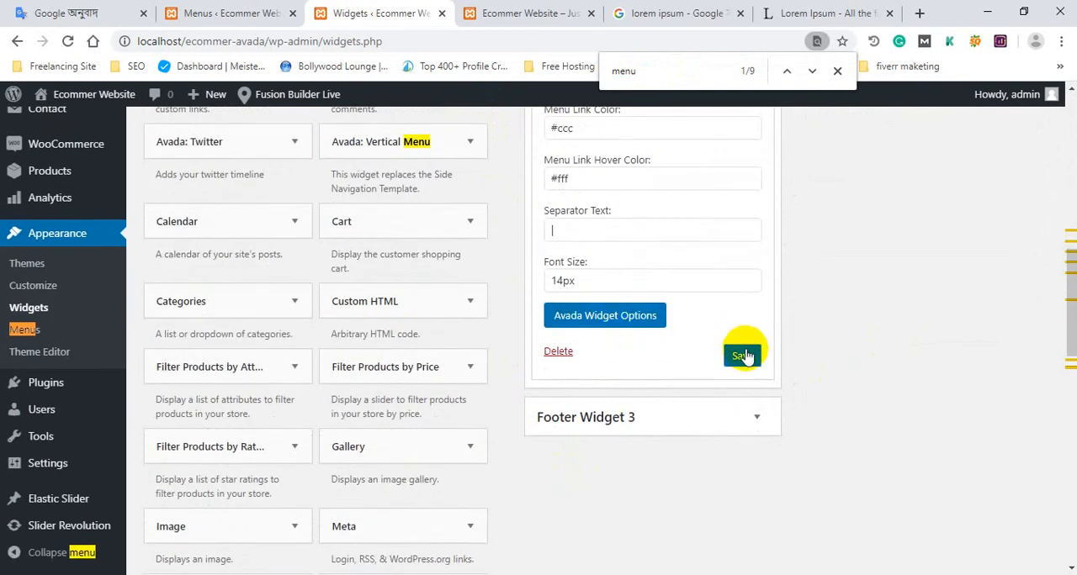
left_click(744, 355)
scroll(614, 206, "up", 6)
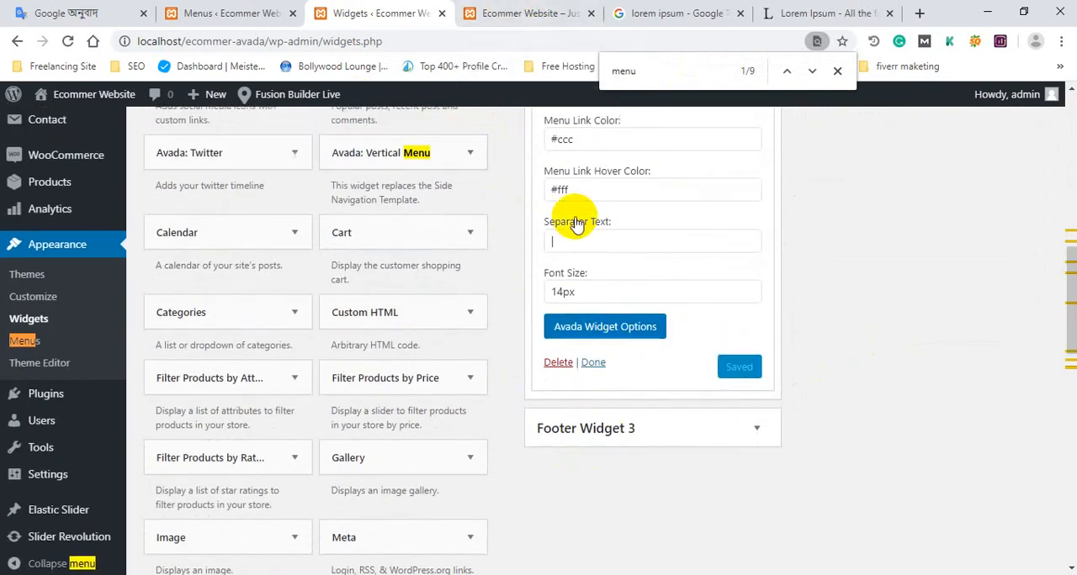
Review the Horizontal Menu widget's settings and inspect the menu links in the reloaded home page footer.
scroll(591, 257, "down", 2)
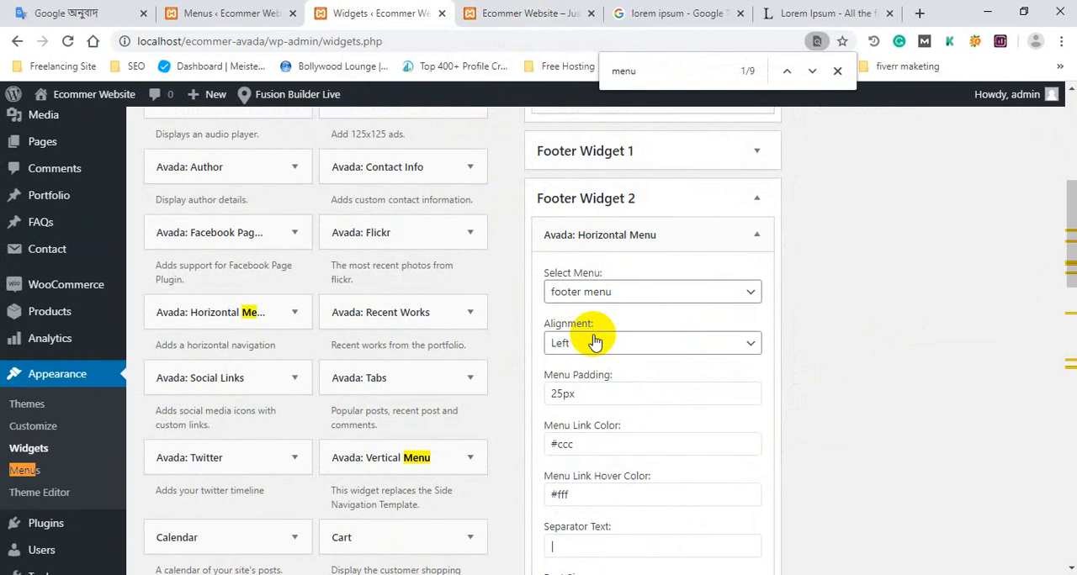
scroll(594, 345, "down", 4)
scroll(586, 346, "down", 1)
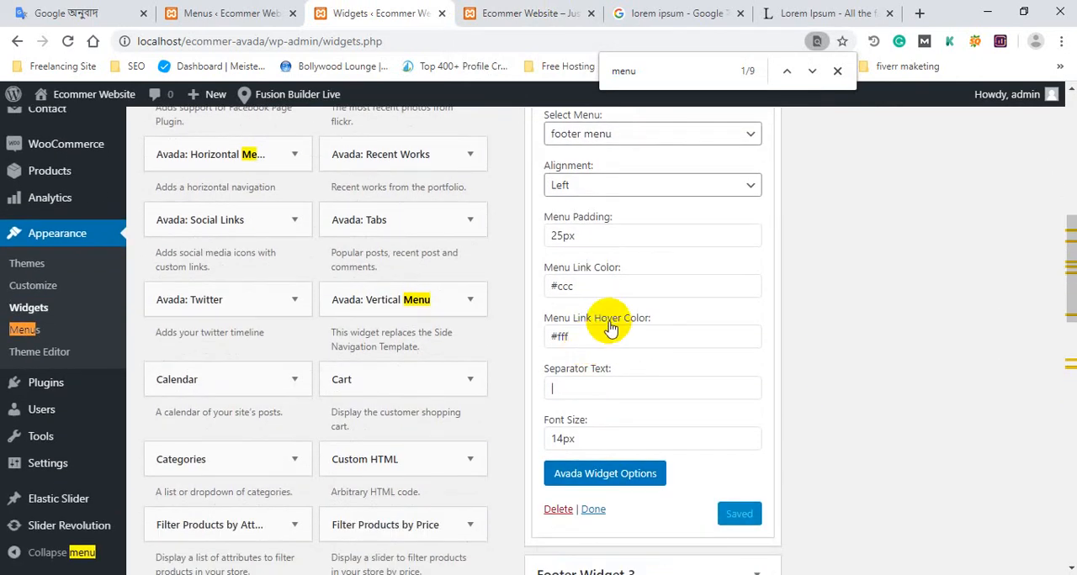
left_click(496, 13)
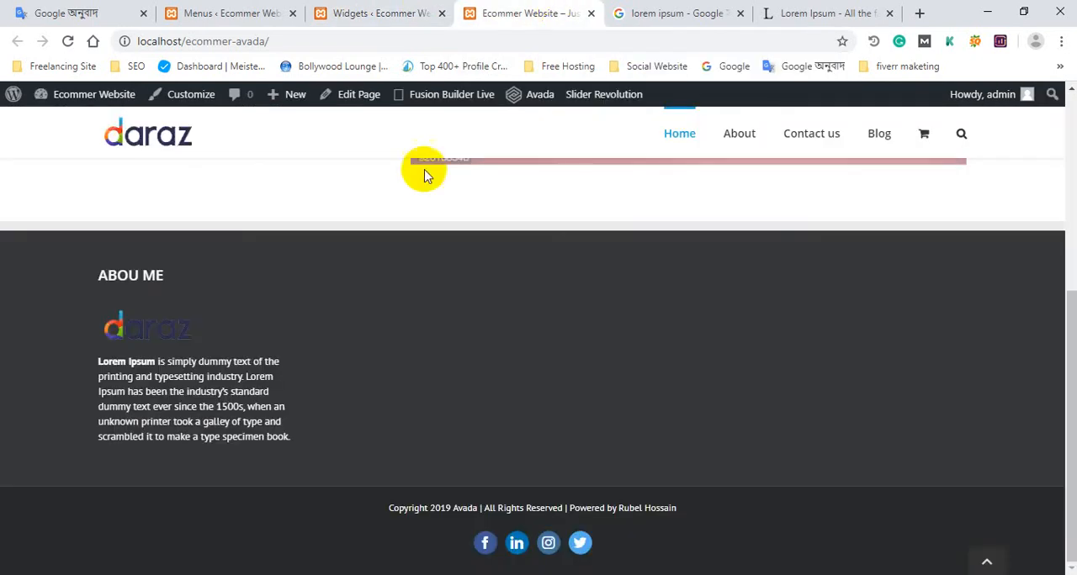
scroll(425, 175, "up", 3)
left_click(273, 309)
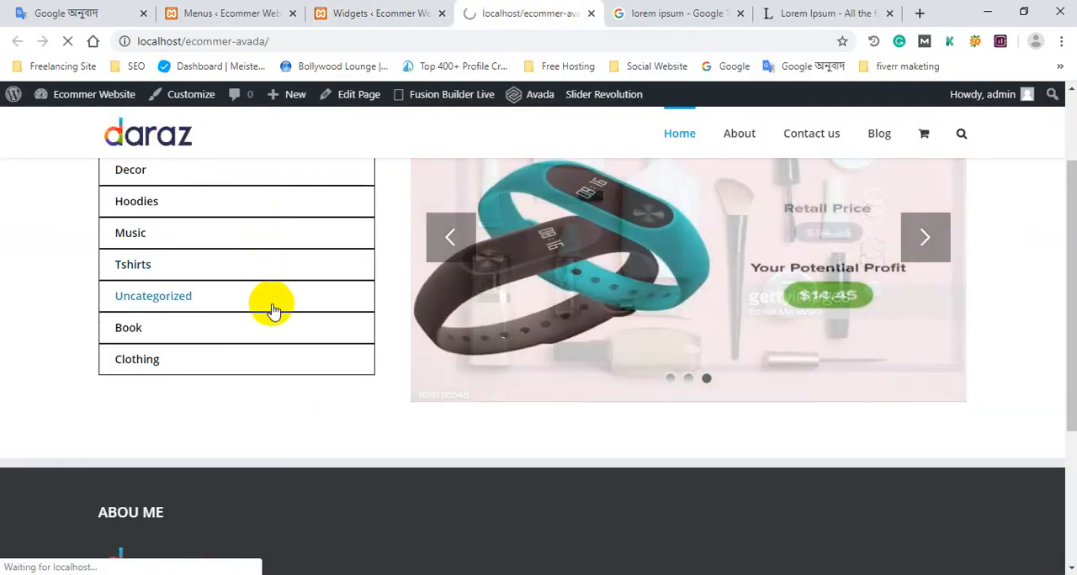
scroll(278, 320, "down", 4)
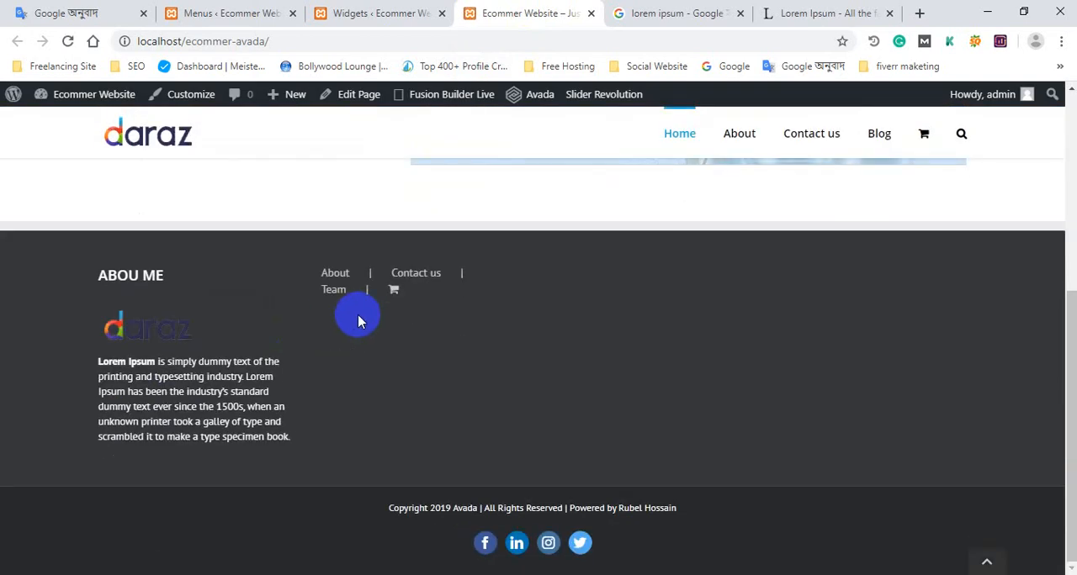
left_click_drag(384, 283, 324, 274)
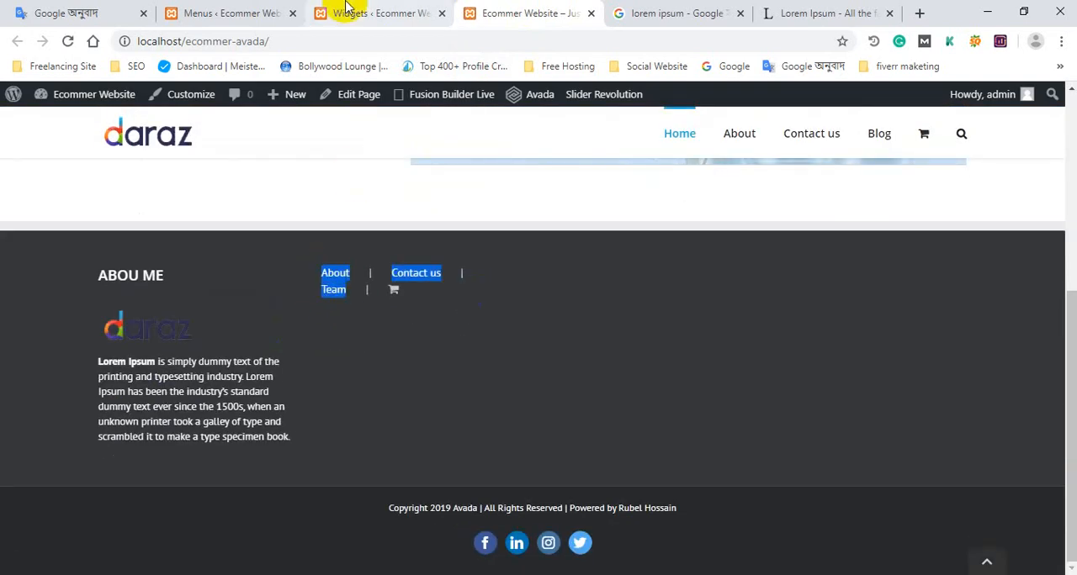
Delete the Horizontal Menu widget from Footer Widget 2.
left_click(264, 12)
key("ctrl+Tab")
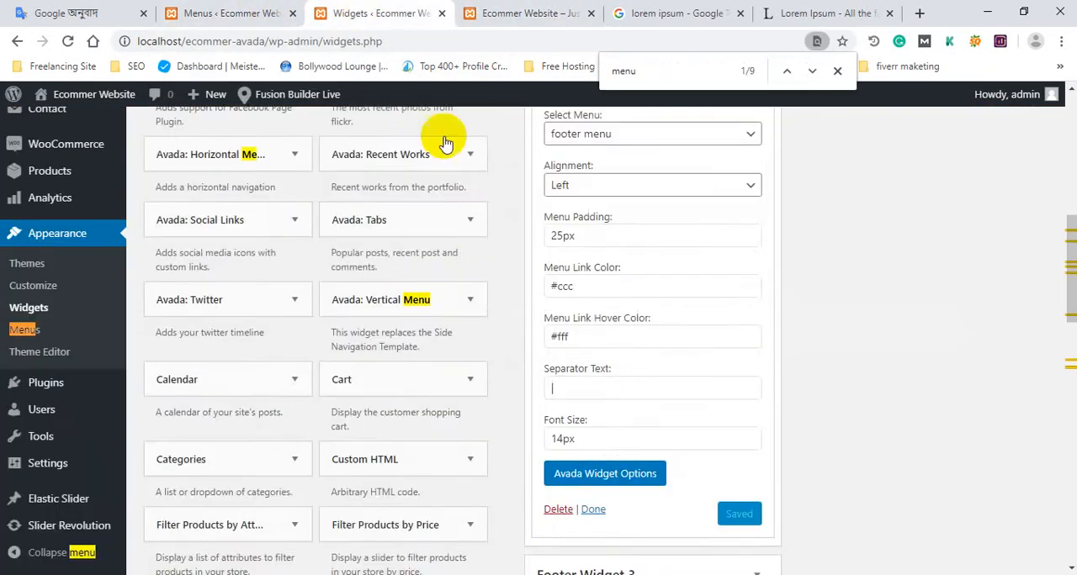
scroll(577, 415, "down", 2)
scroll(592, 447, "up", 3)
scroll(580, 451, "down", 2)
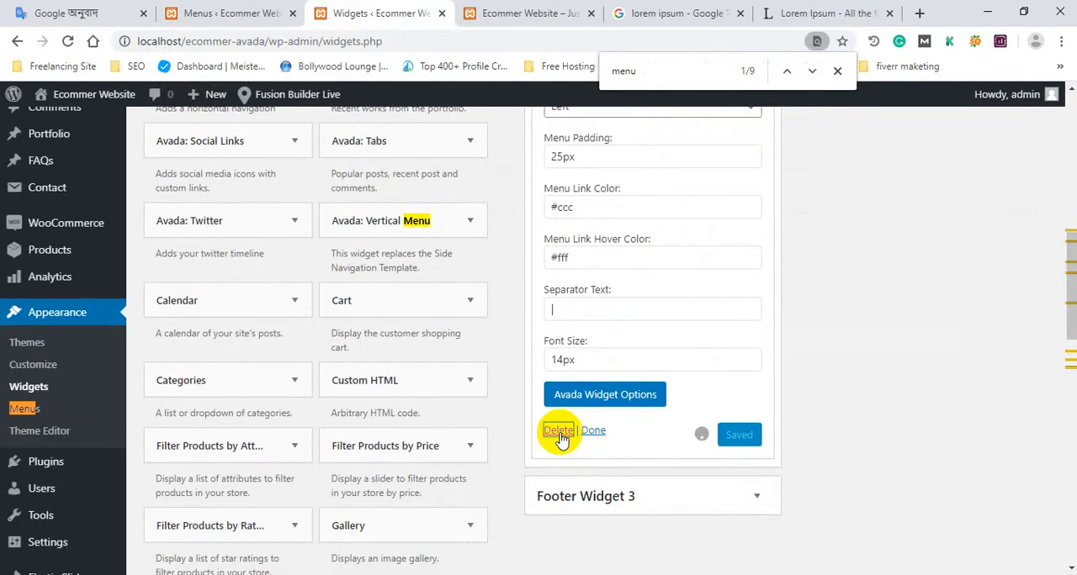
left_click(558, 432)
Add the Navigation Menu widget to Footer Widget 2.
scroll(657, 362, "up", 2)
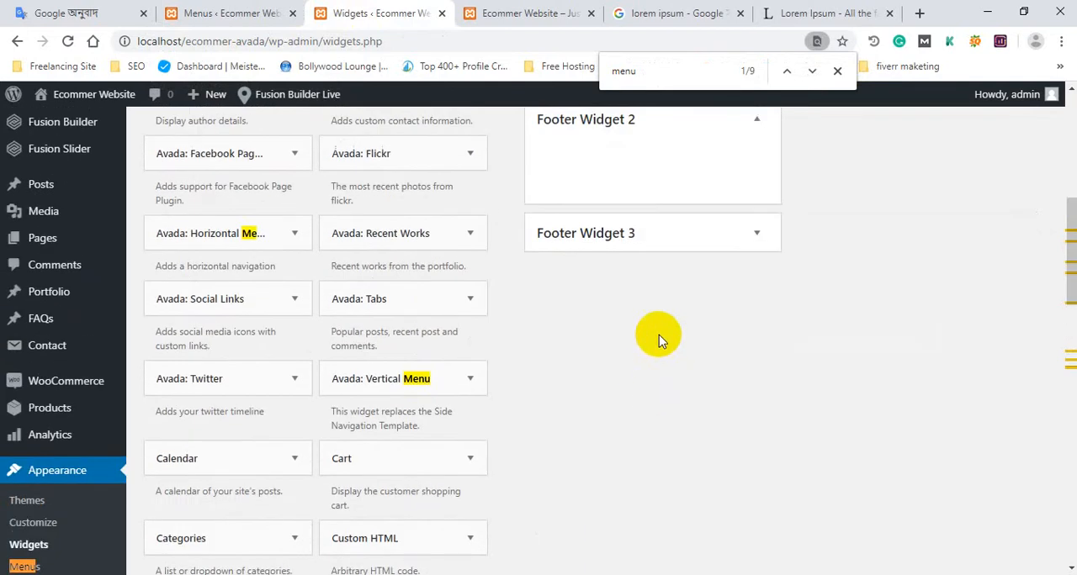
scroll(659, 335, "up", 1)
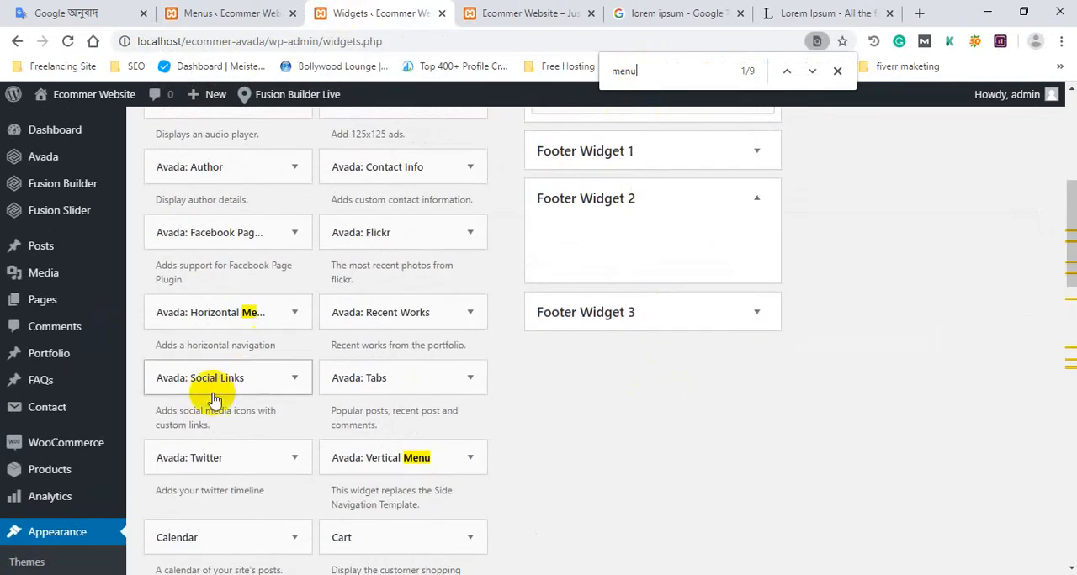
scroll(258, 356, "down", 4)
scroll(263, 362, "down", 4)
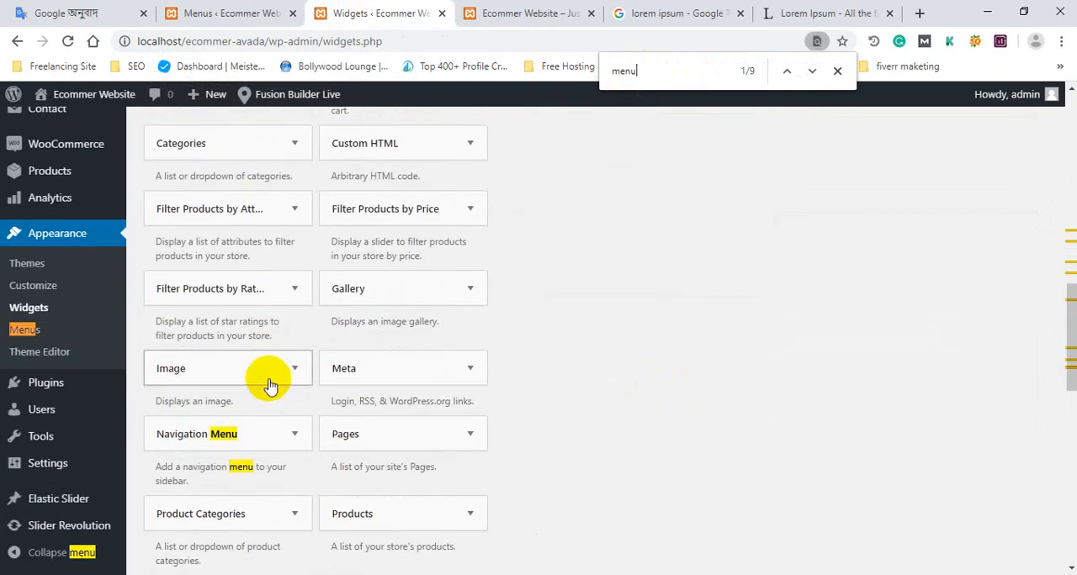
left_click(260, 276)
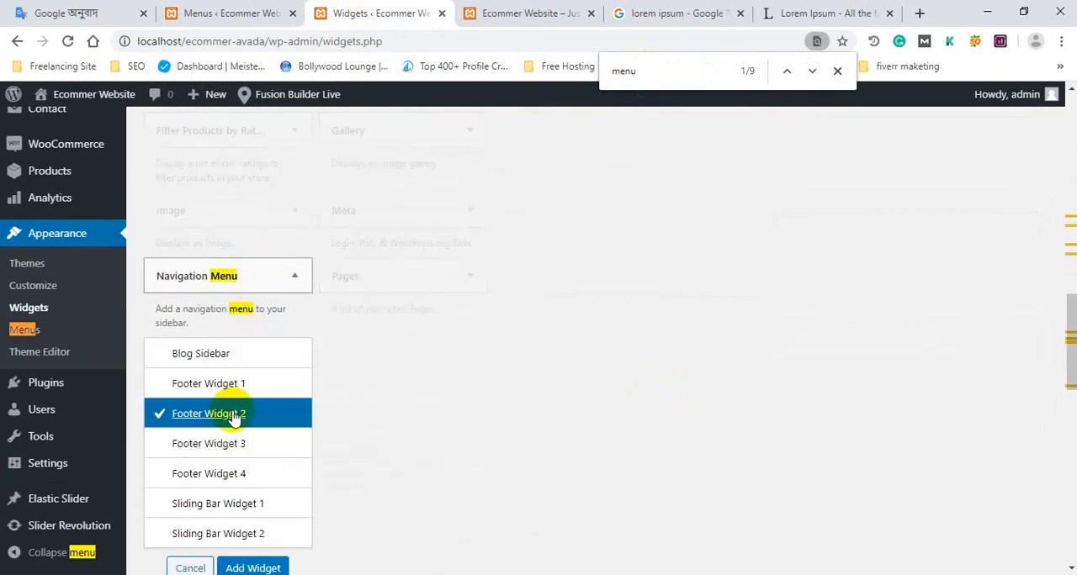
scroll(240, 462, "down", 1)
left_click(253, 489)
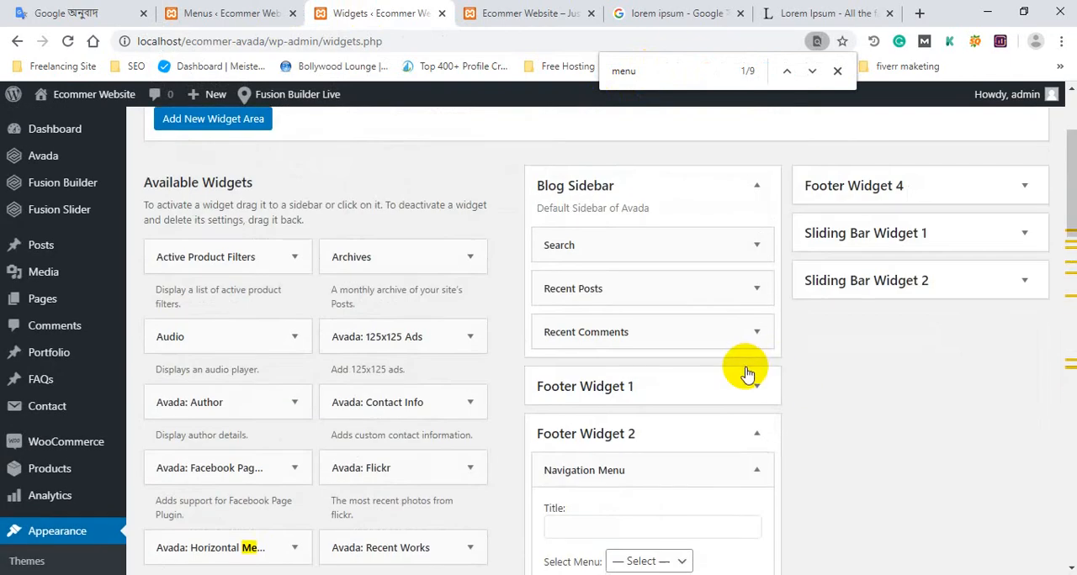
Assign the footer menu to the Navigation Menu widget, title it "Out Menus" and save it.
scroll(699, 385, "down", 2)
left_click(670, 405)
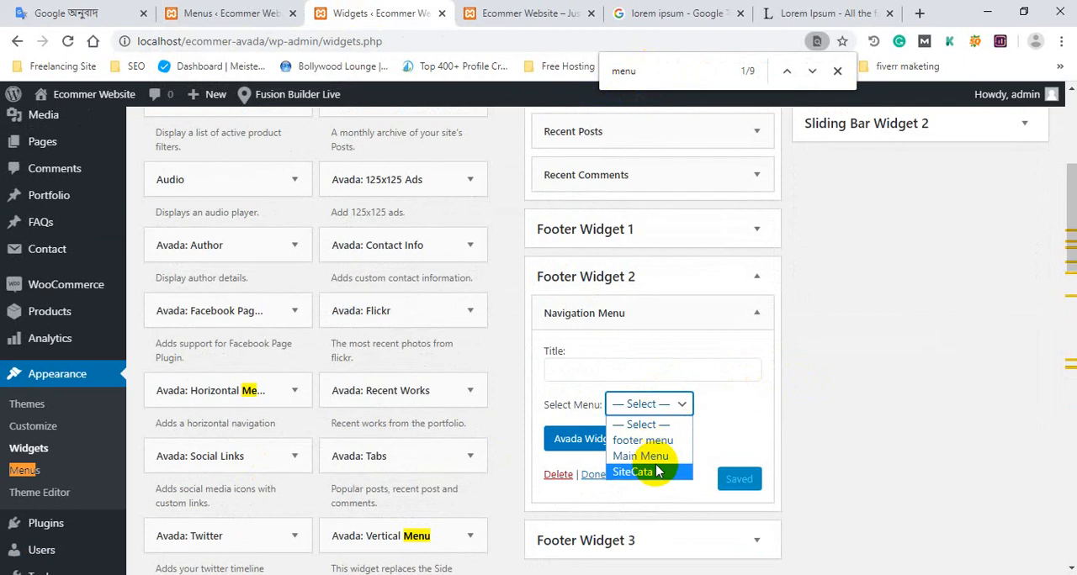
left_click(663, 441)
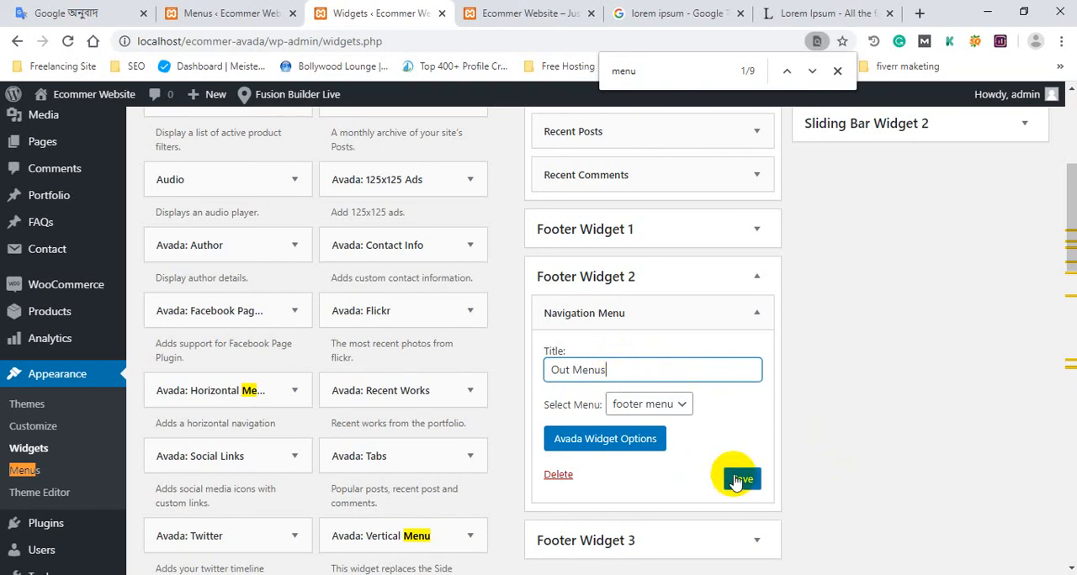
Reload the home page to check the Out Menus footer column, and return to the Widgets page.
left_click(496, 12)
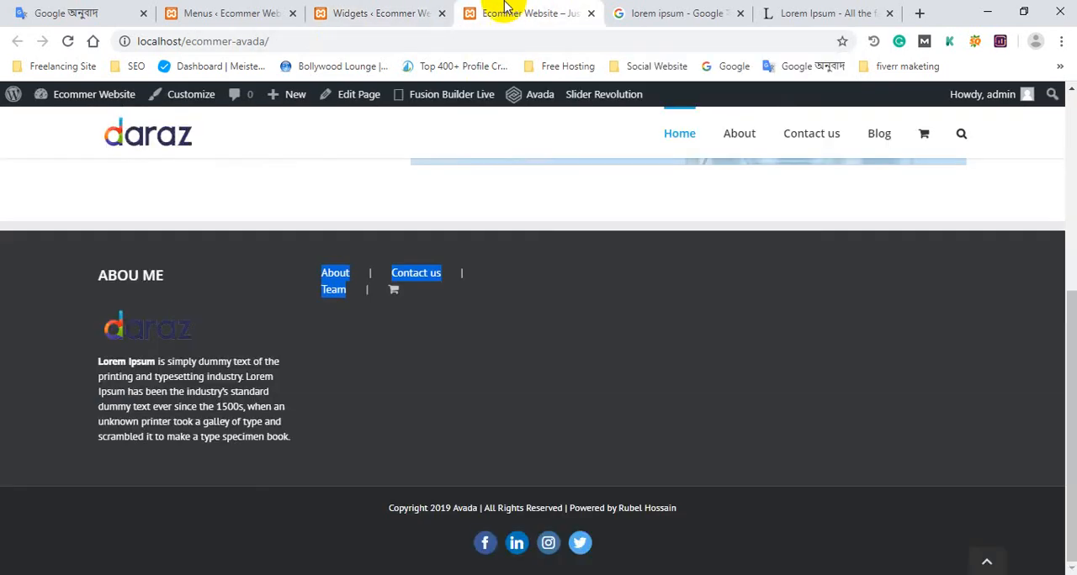
left_click(160, 135)
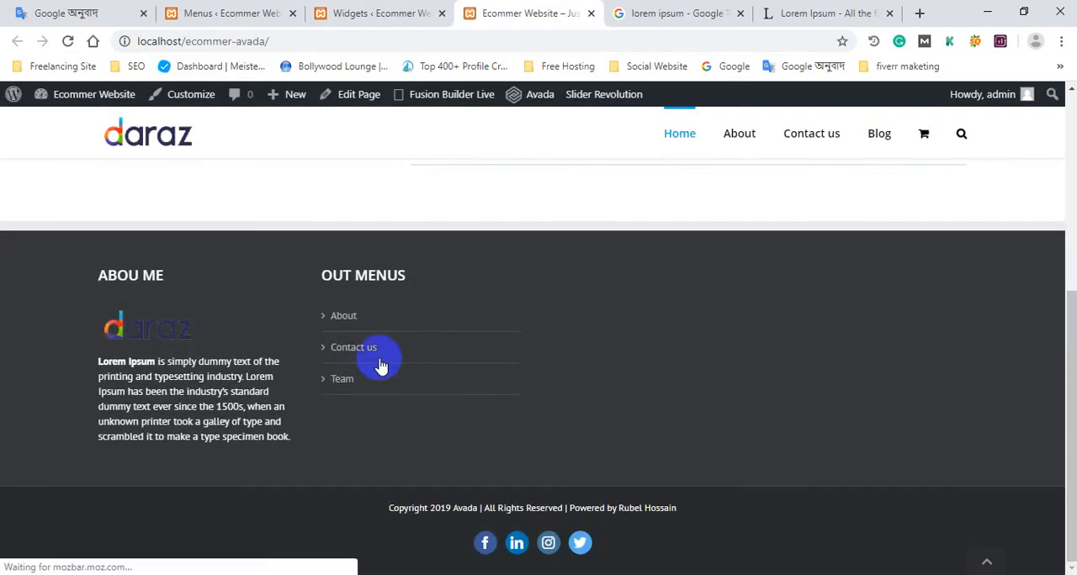
left_click(384, 12)
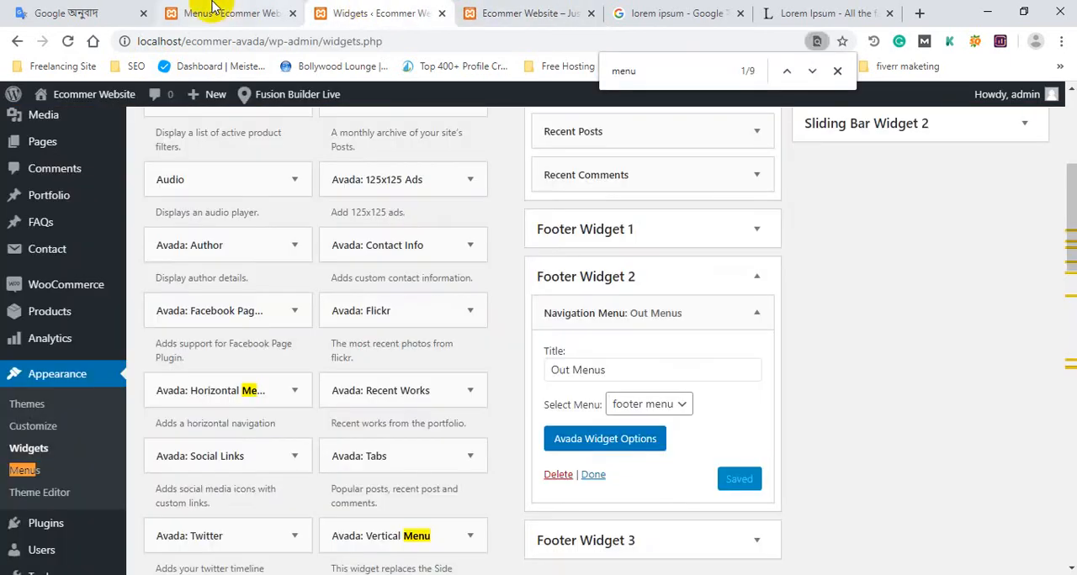
Add the Home and Blog pages to the footer menu, placing Home first and Blog last, and save the menu.
left_click(241, 13)
scroll(417, 393, "down", 2)
scroll(217, 298, "up", 1)
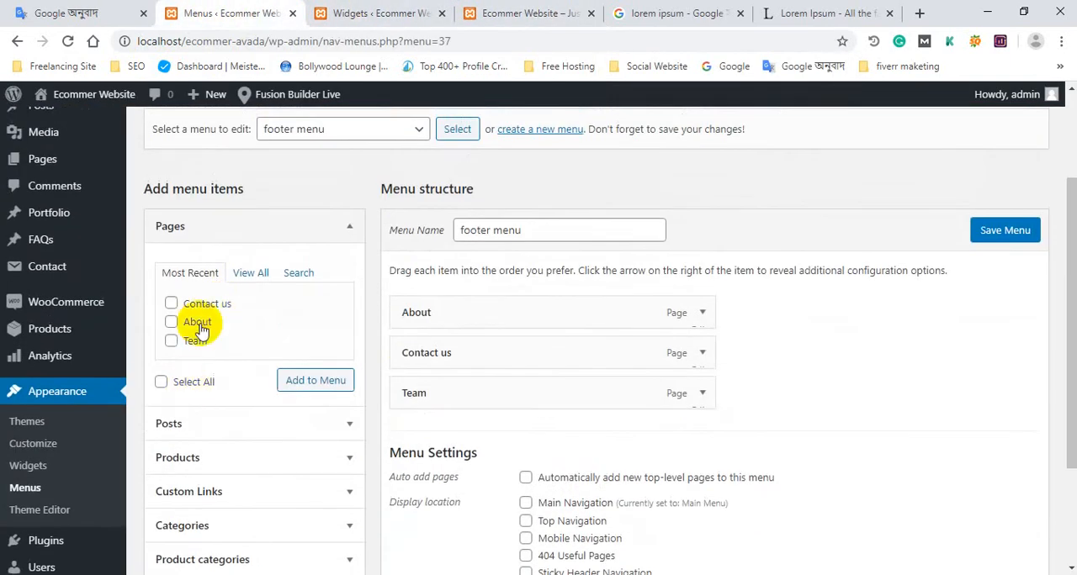
left_click(252, 271)
left_click(209, 309)
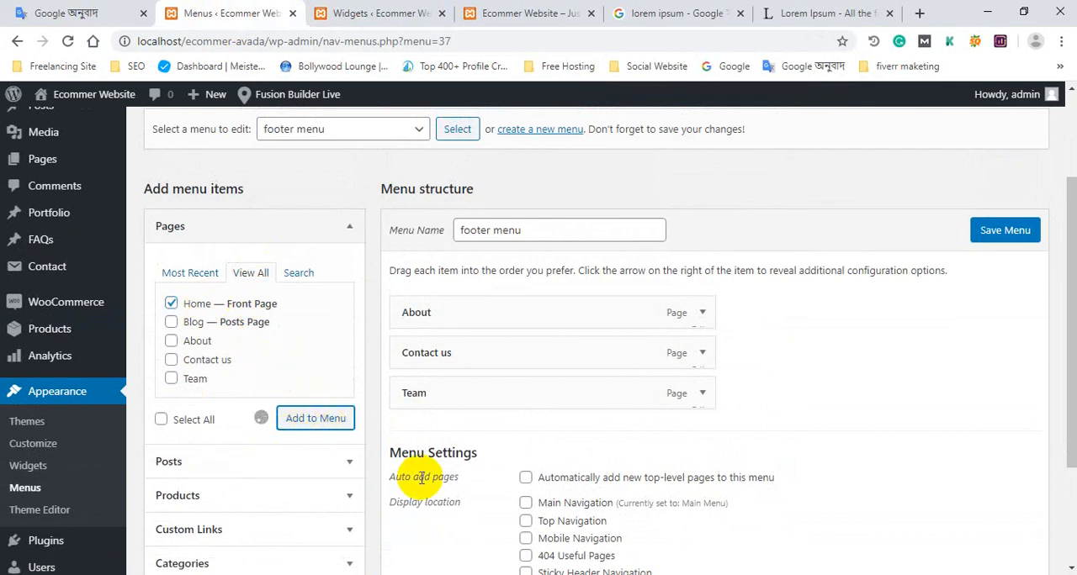
mouse_move(427, 434)
left_mouse_down()
mouse_move(429, 392)
mouse_move(429, 432)
left_mouse_up()
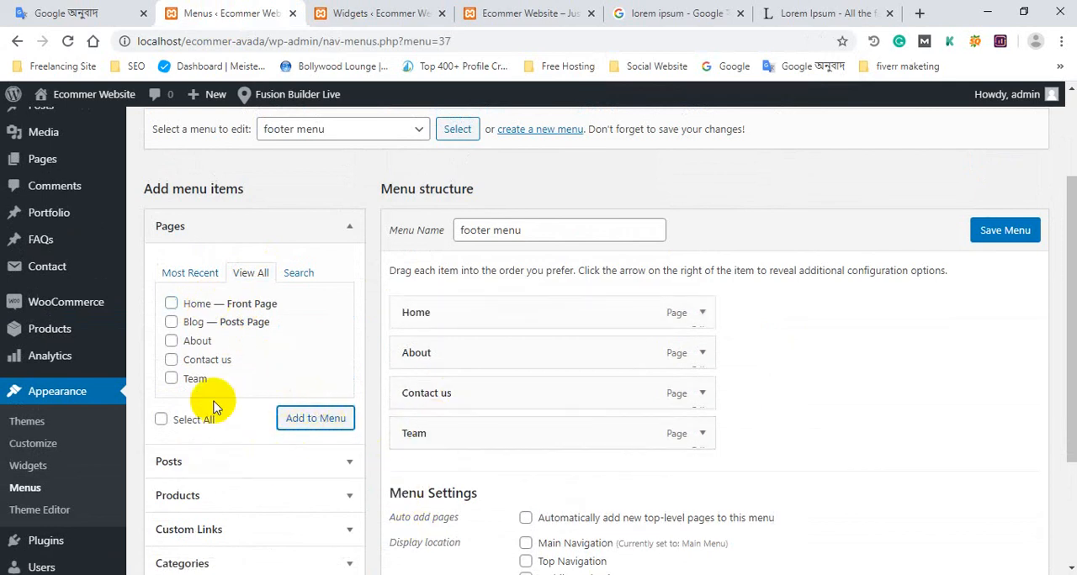
left_click(199, 327)
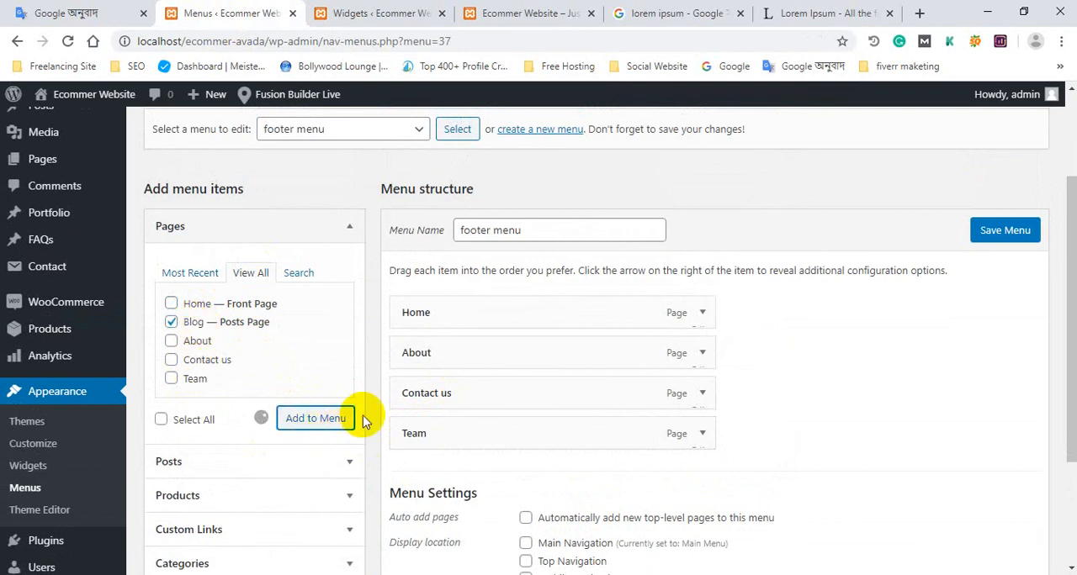
left_click(1012, 234)
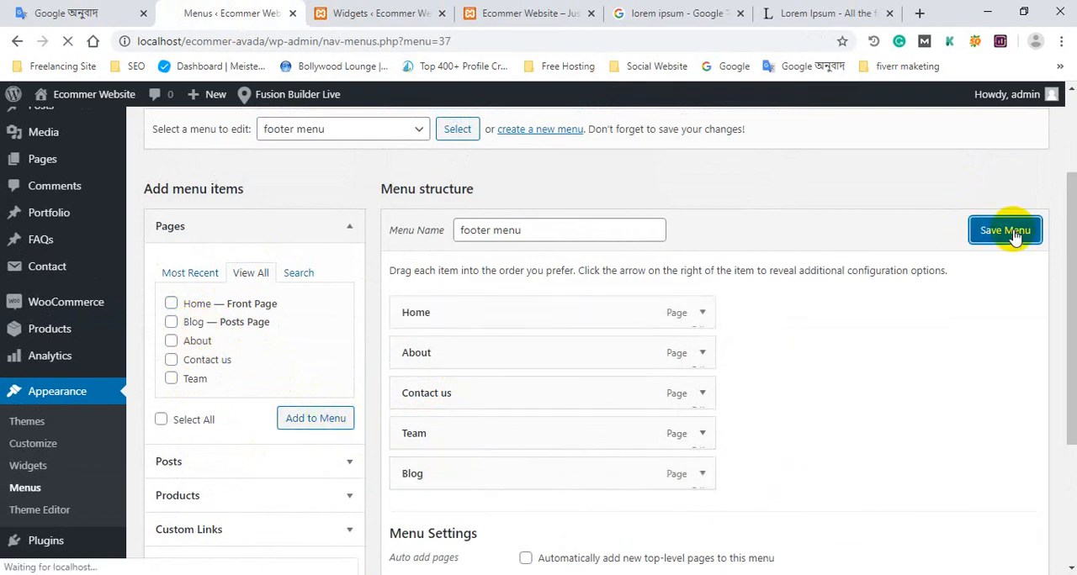
Check the saved menu's items in the home page footer and go back to the Widgets page.
left_click(514, 6)
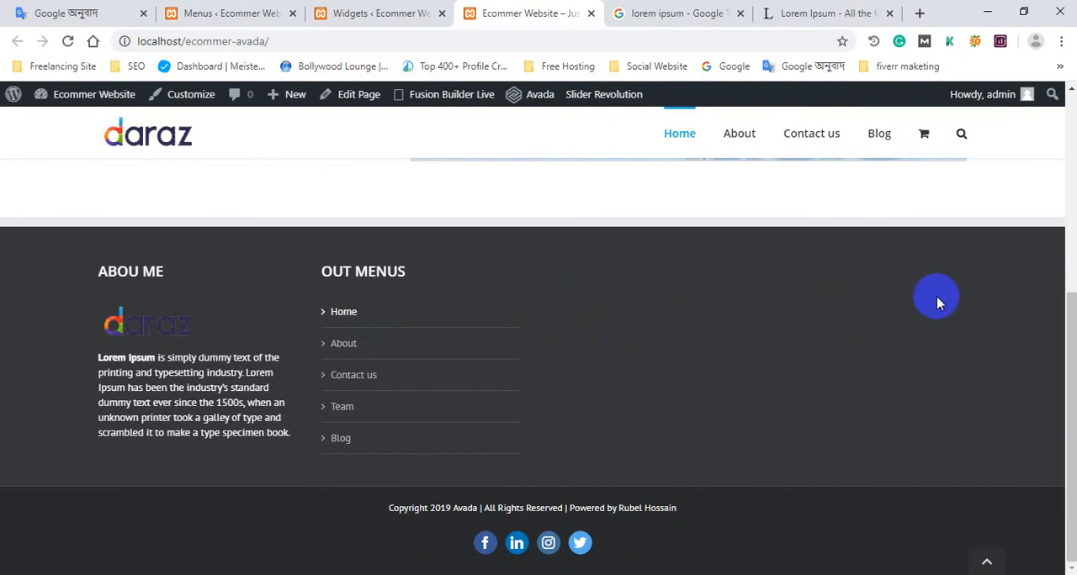
left_click(239, 12)
left_click(326, 7)
Collapse Footer Widget 2 and search the Widgets page for "Categor" to locate the Categories widget.
scroll(729, 271, "up", 3)
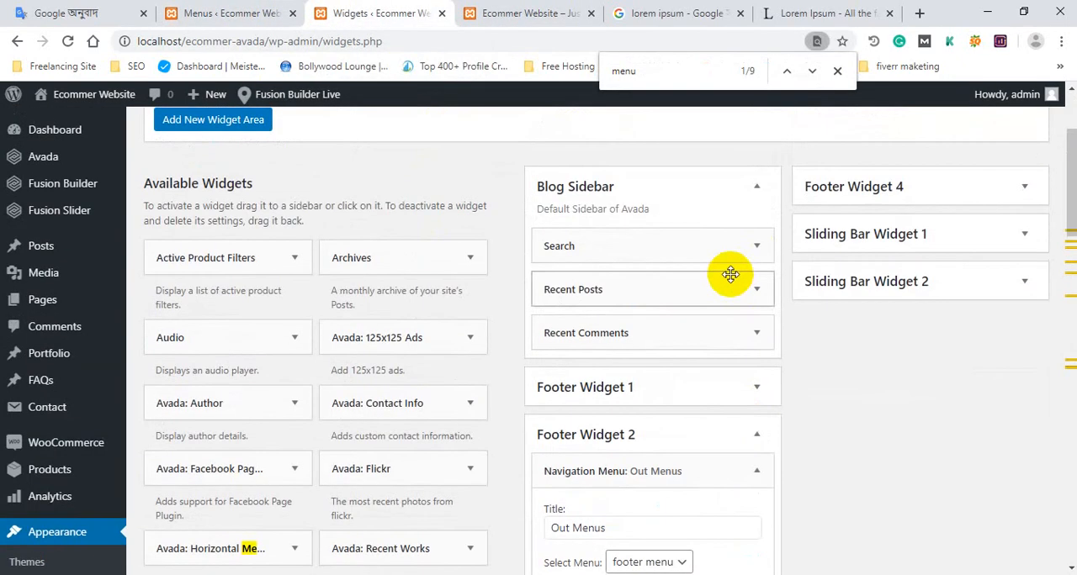
left_click(757, 435)
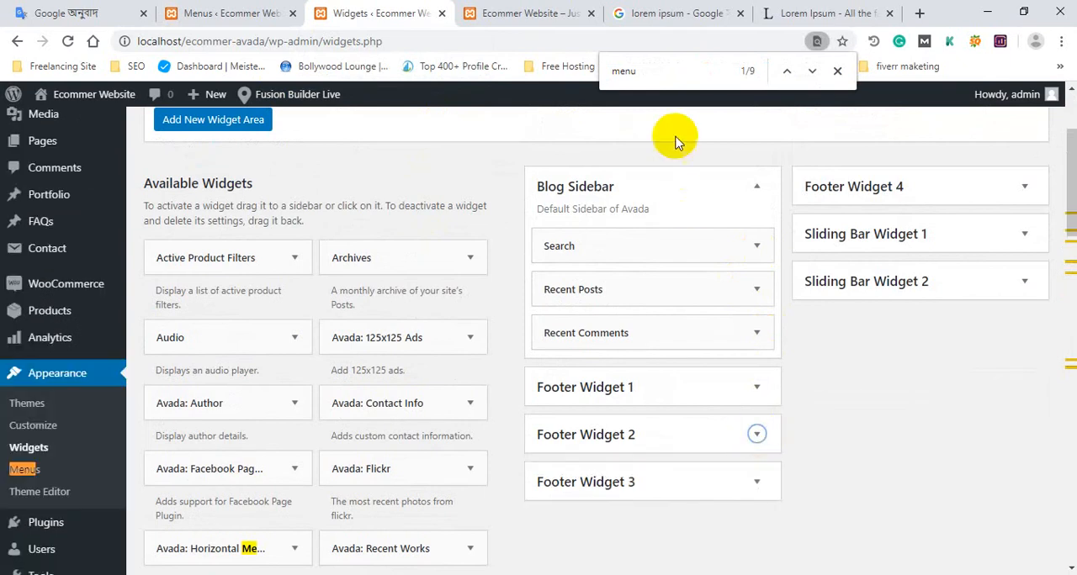
left_click_drag(680, 72, 585, 77)
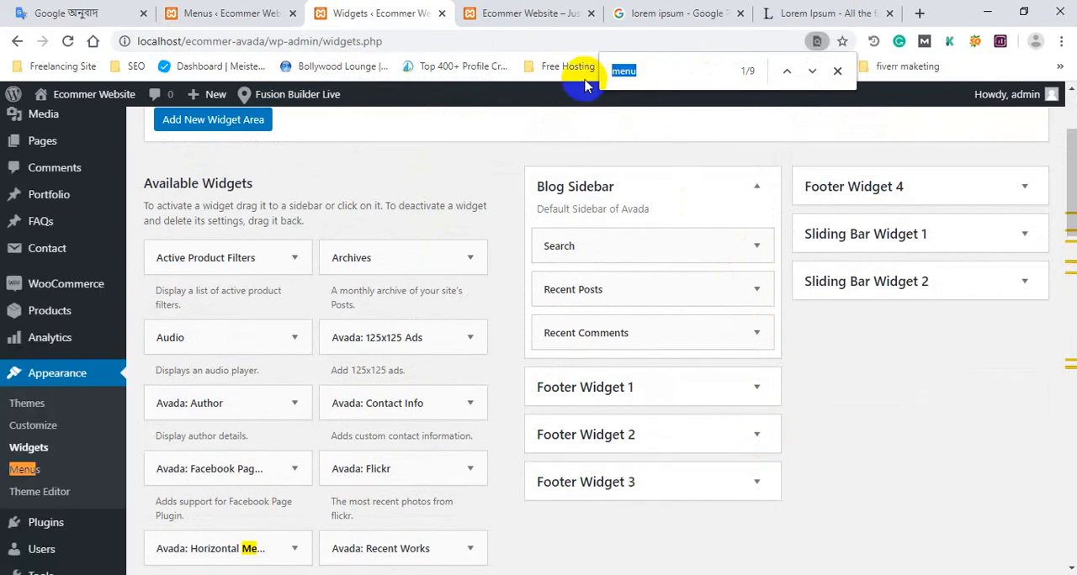
type("ca")
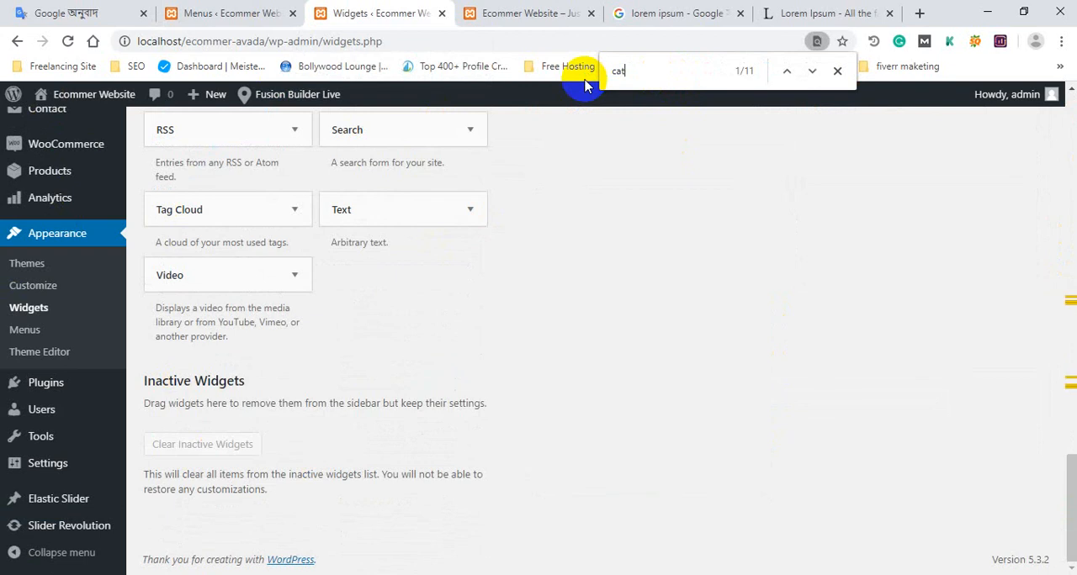
key("BackSpace")
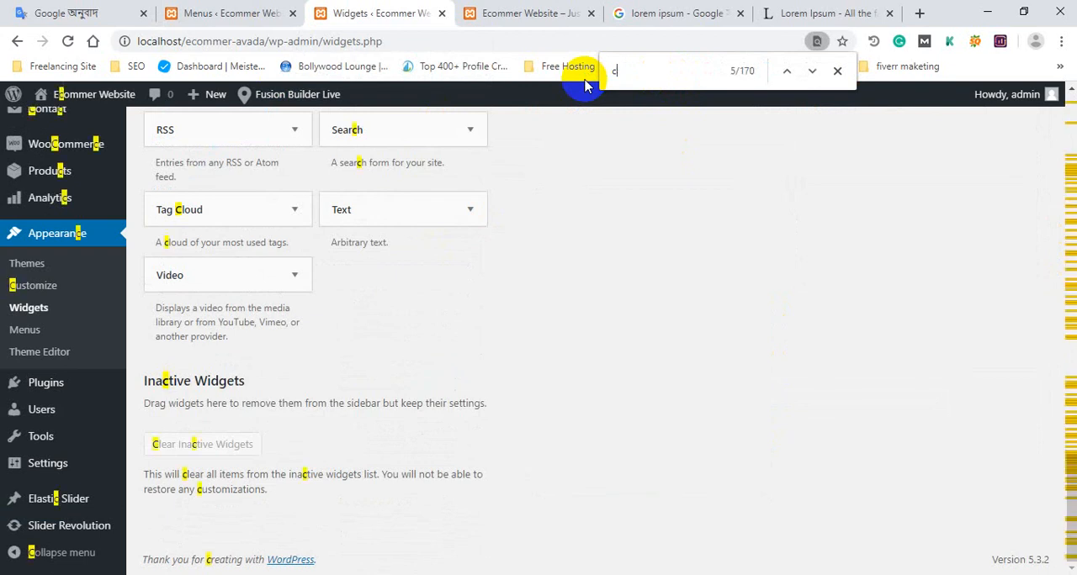
key("BackSpace")
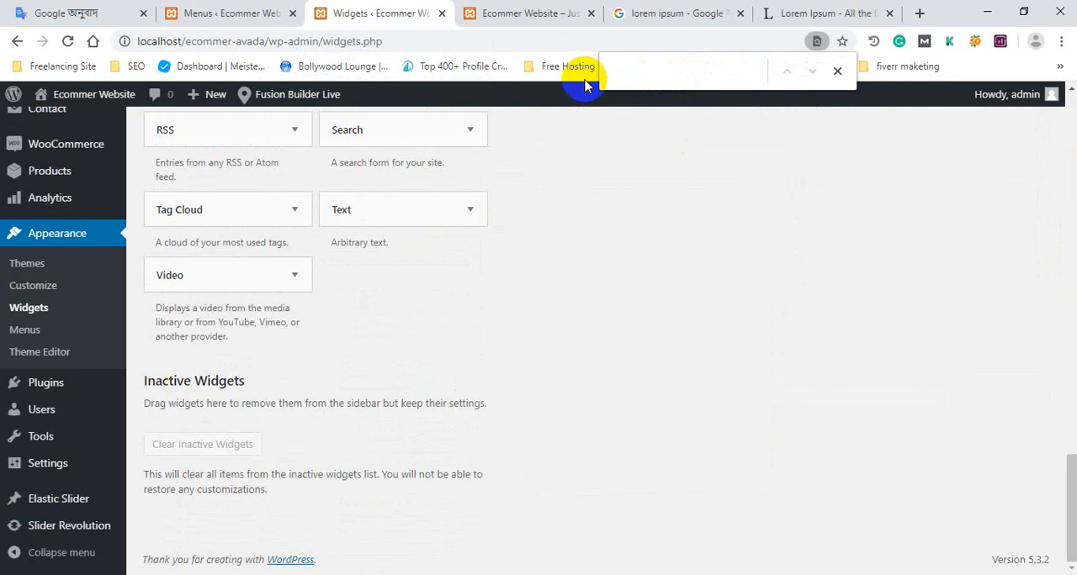
scroll(370, 181, "up", 2)
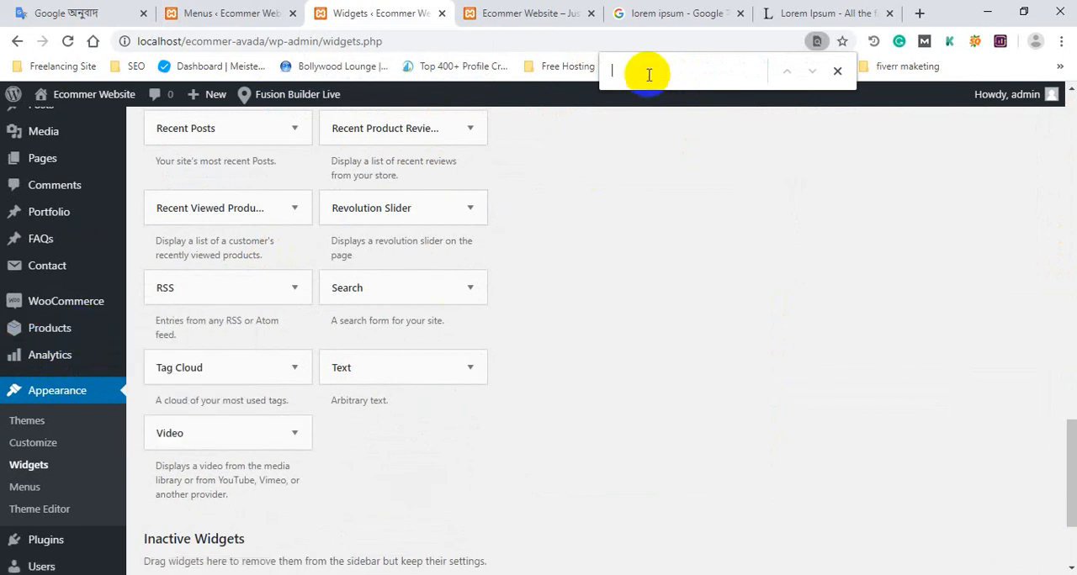
type("Categor")
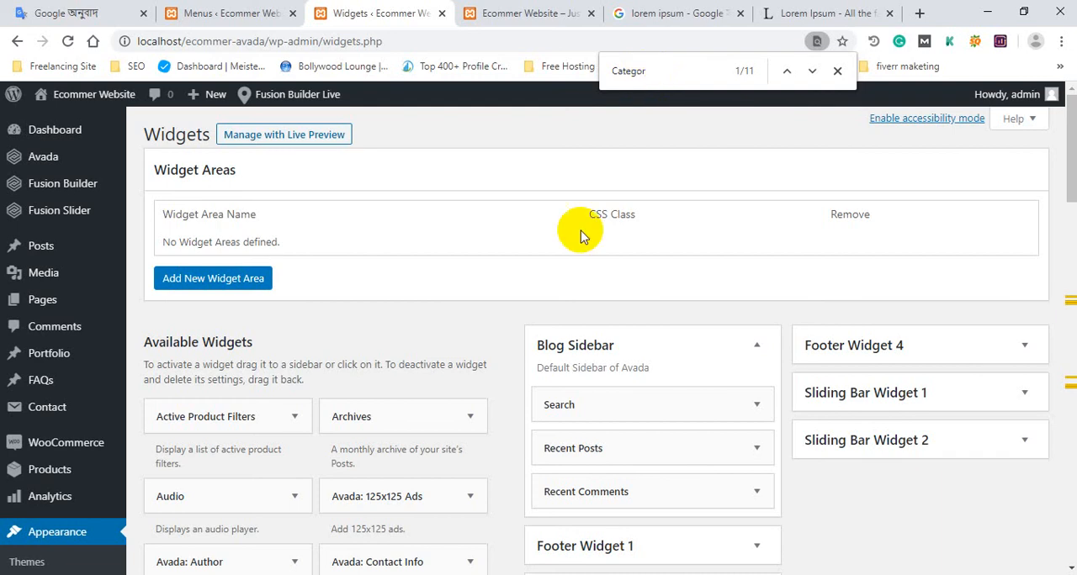
scroll(589, 295, "down", 8)
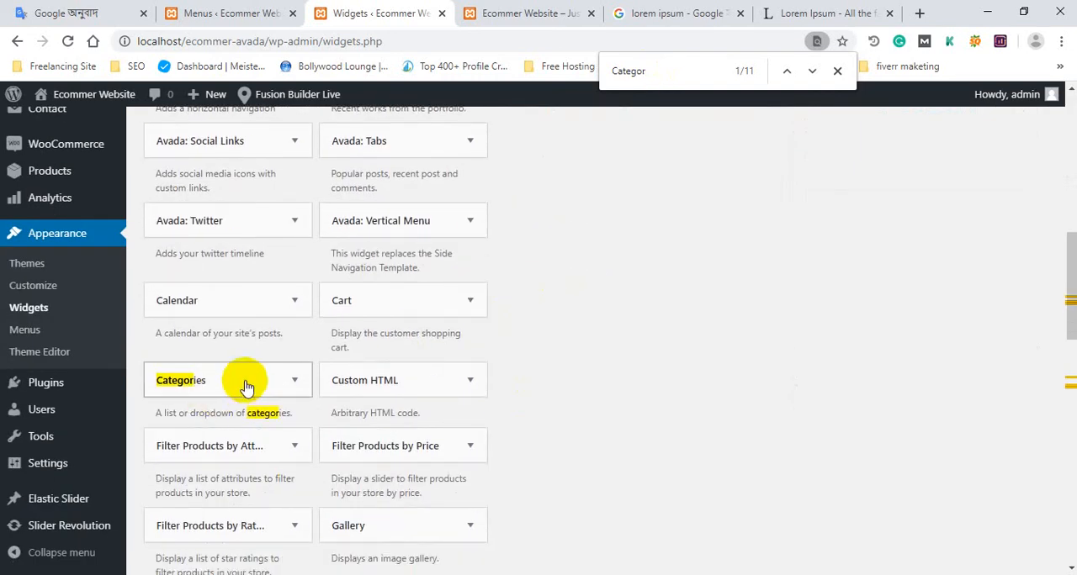
Add the Categories widget to Footer Widget 3, title it "Our Products" and save it.
left_click(246, 386)
left_click(219, 376)
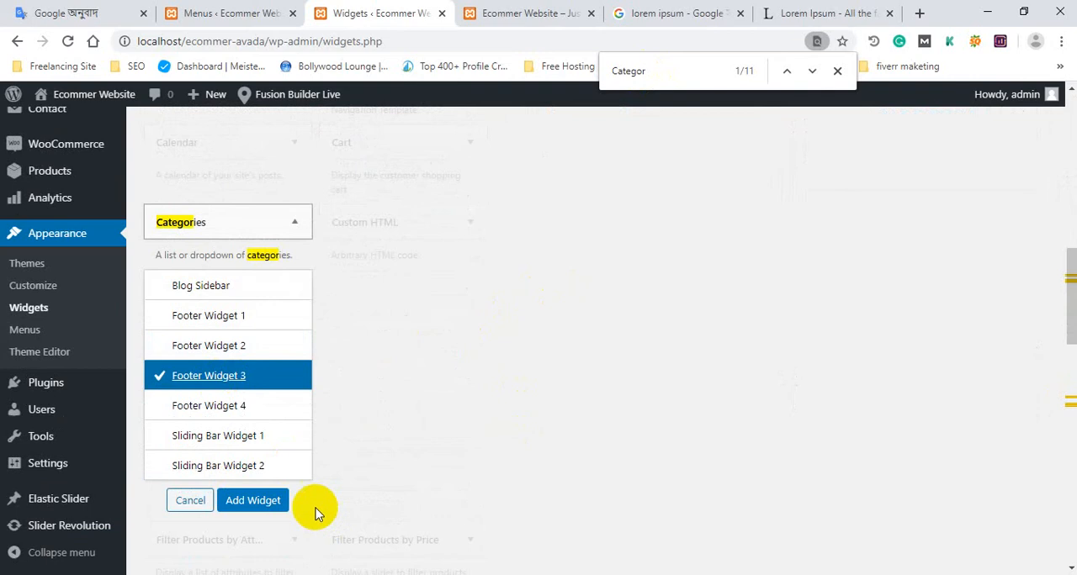
left_click(252, 500)
scroll(551, 424, "up", 3)
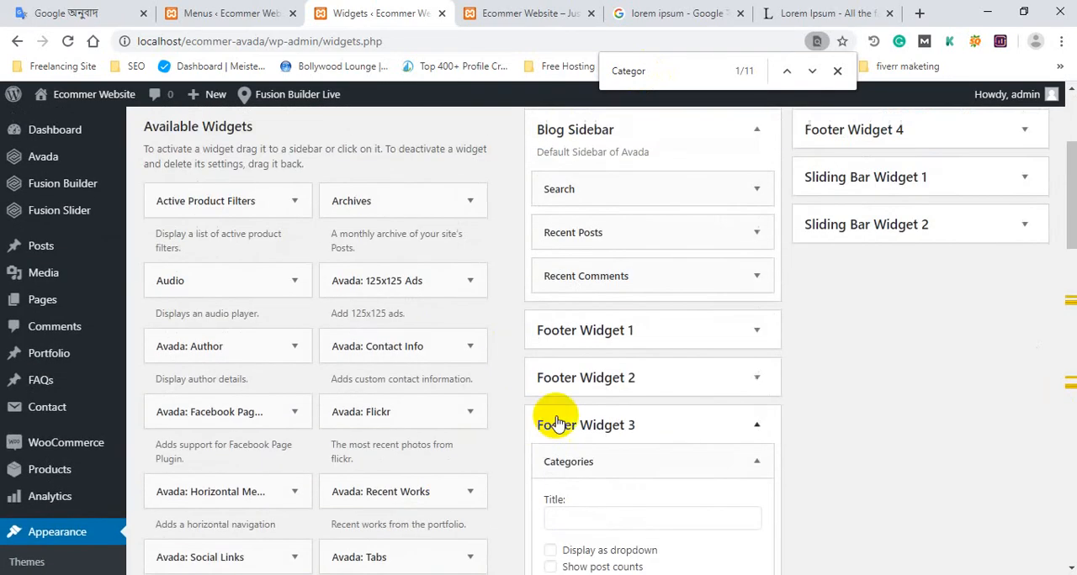
scroll(557, 420, "down", 3)
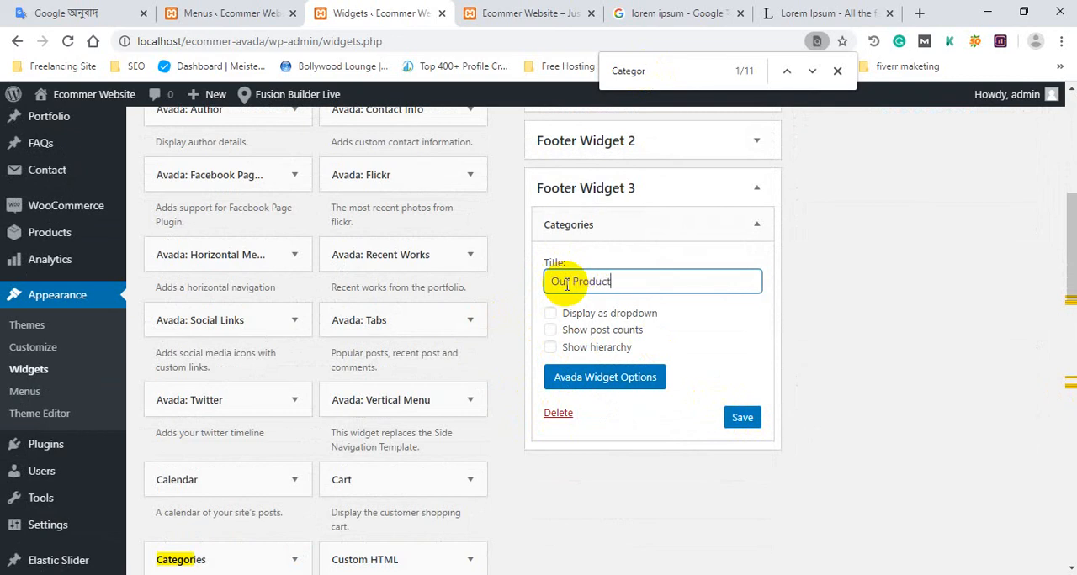
type("s")
left_click(747, 416)
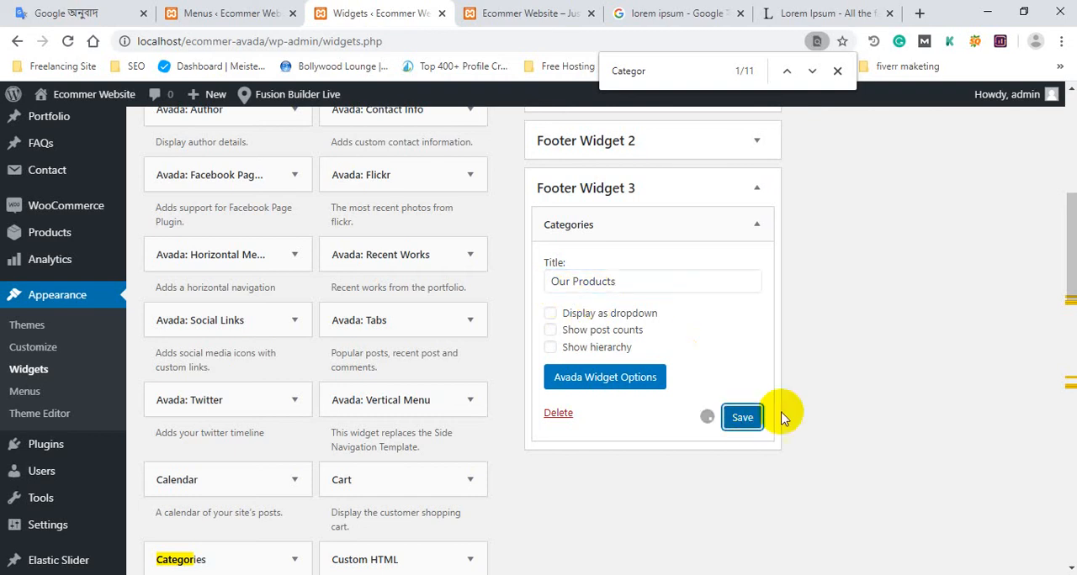
Reload the home page to check the Our Products footer column, and return to the Widgets page.
left_click(530, 10)
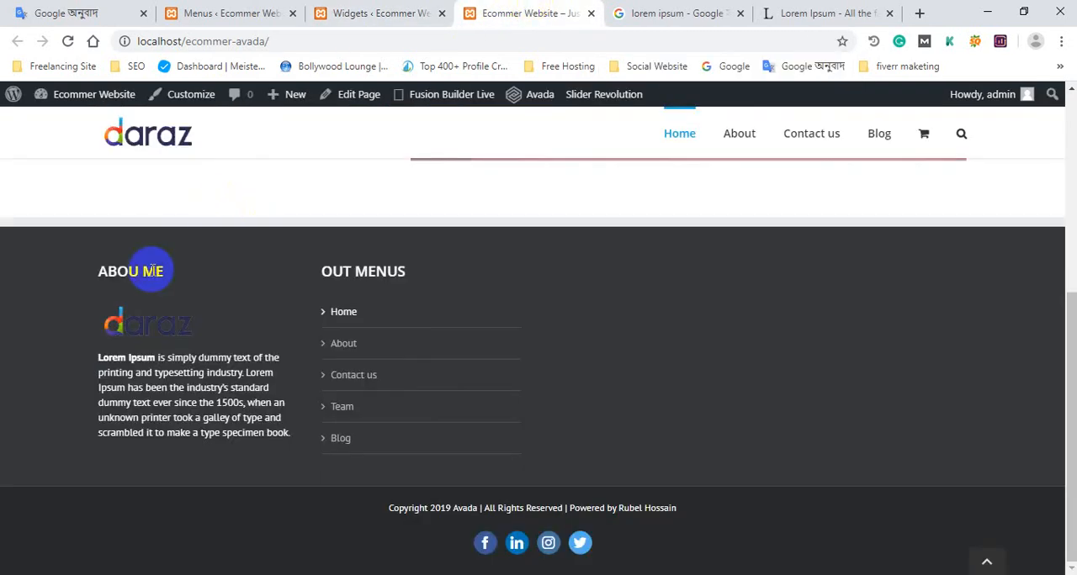
left_click(144, 314)
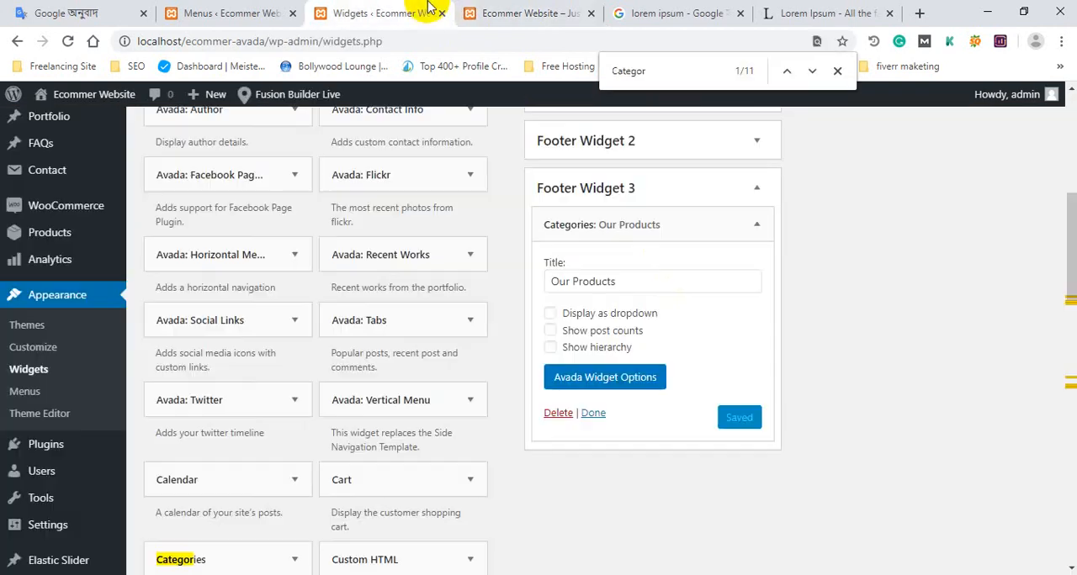
left_click(420, 11)
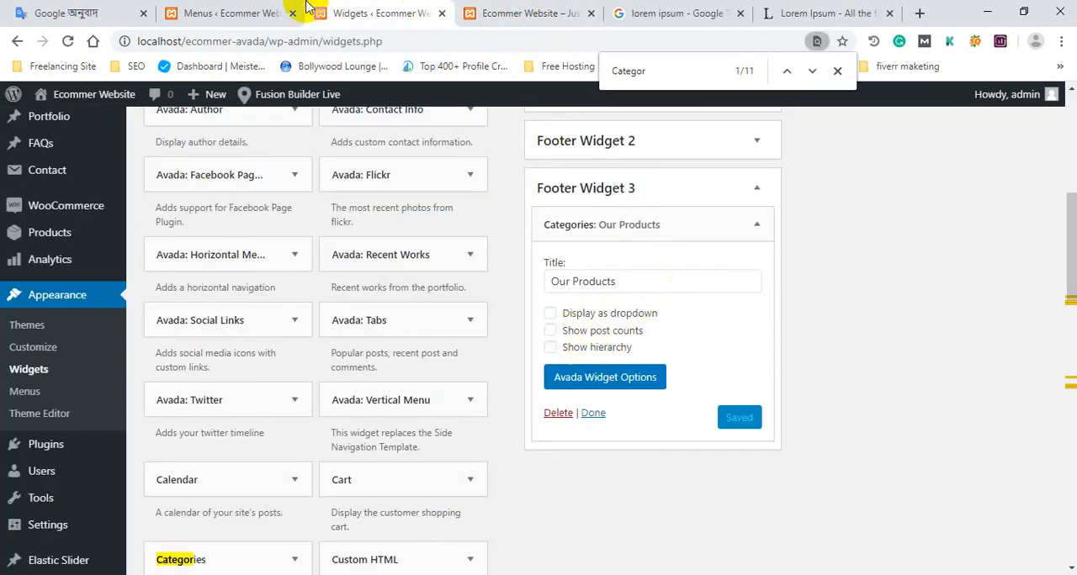
left_click(277, 12)
scroll(402, 199, "down", 3)
left_click(392, 12)
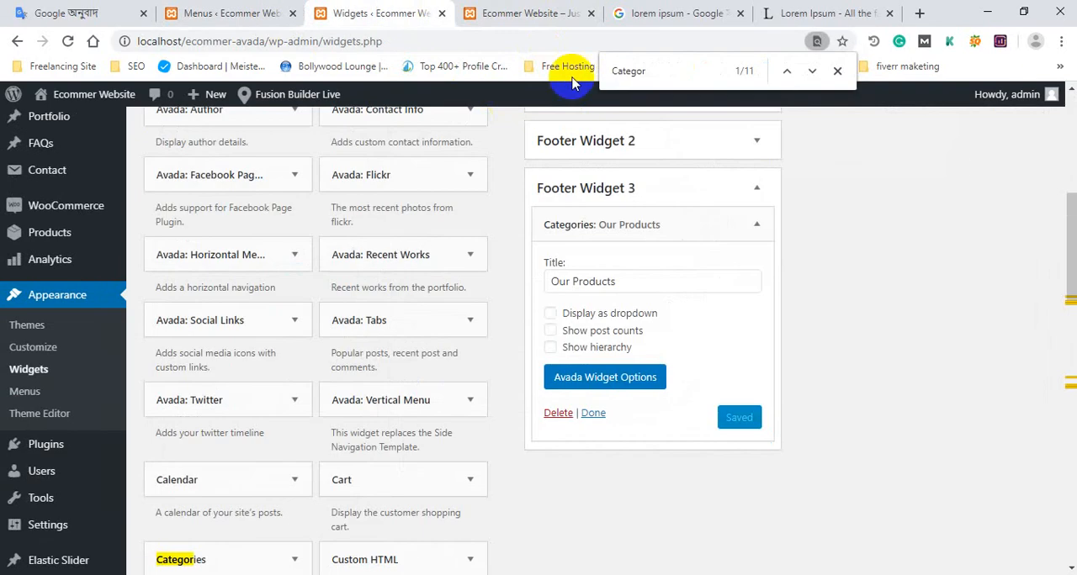
left_click(522, 13)
left_click(417, 13)
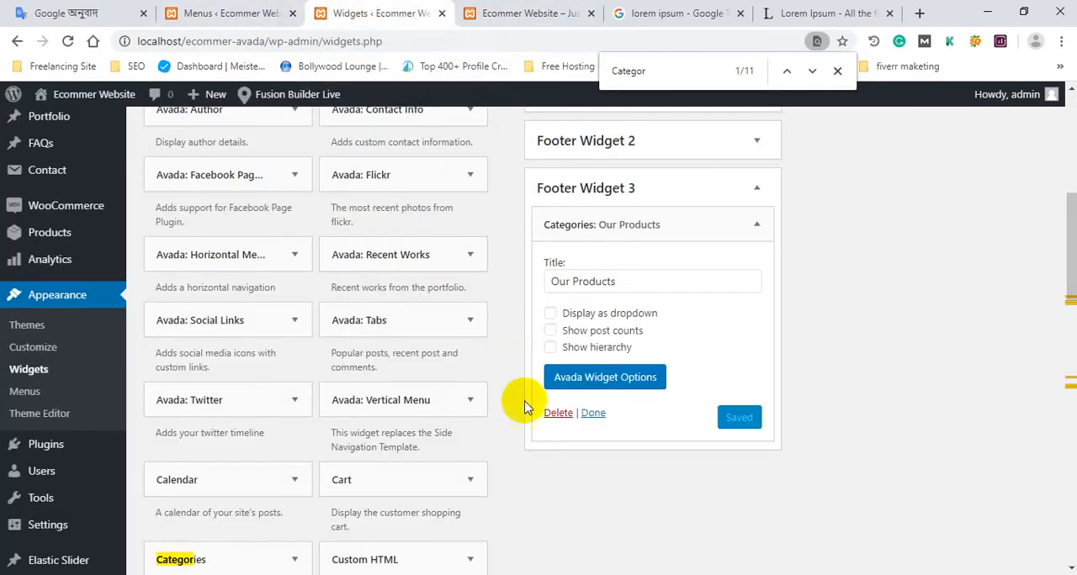
scroll(605, 315, "up", 1)
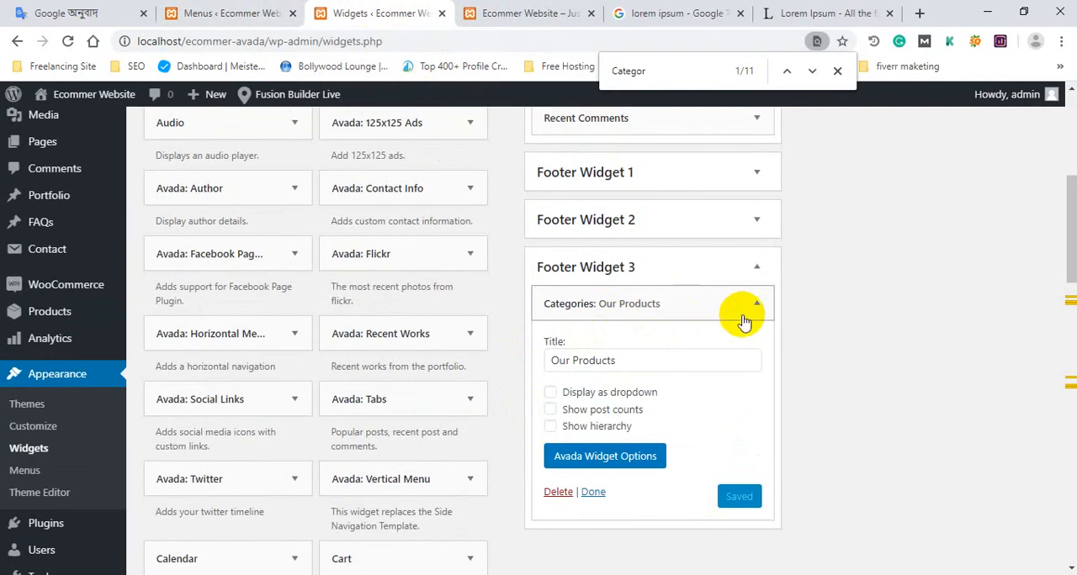
left_click(756, 304)
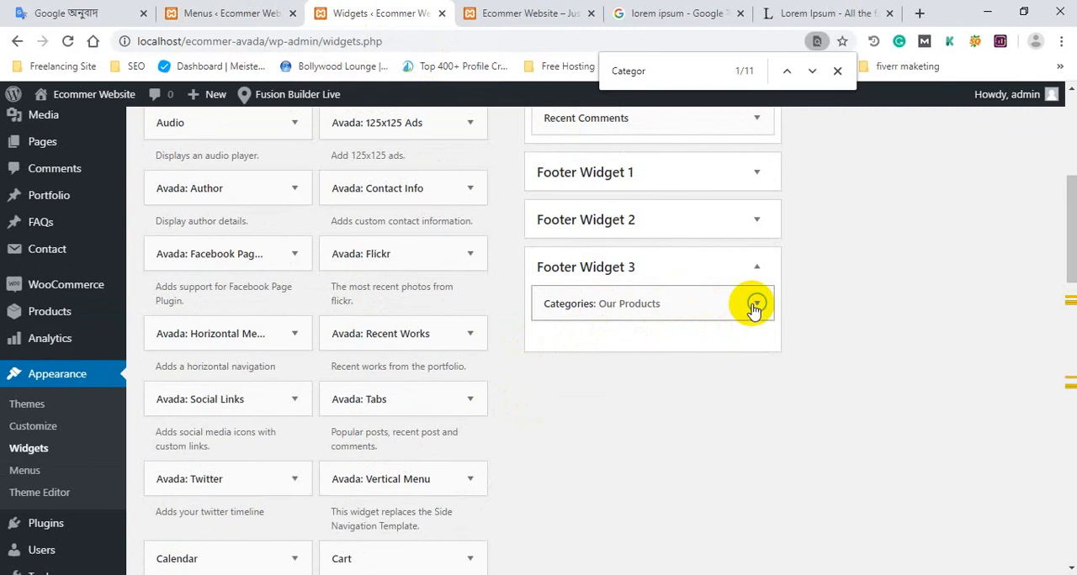
left_click(756, 305)
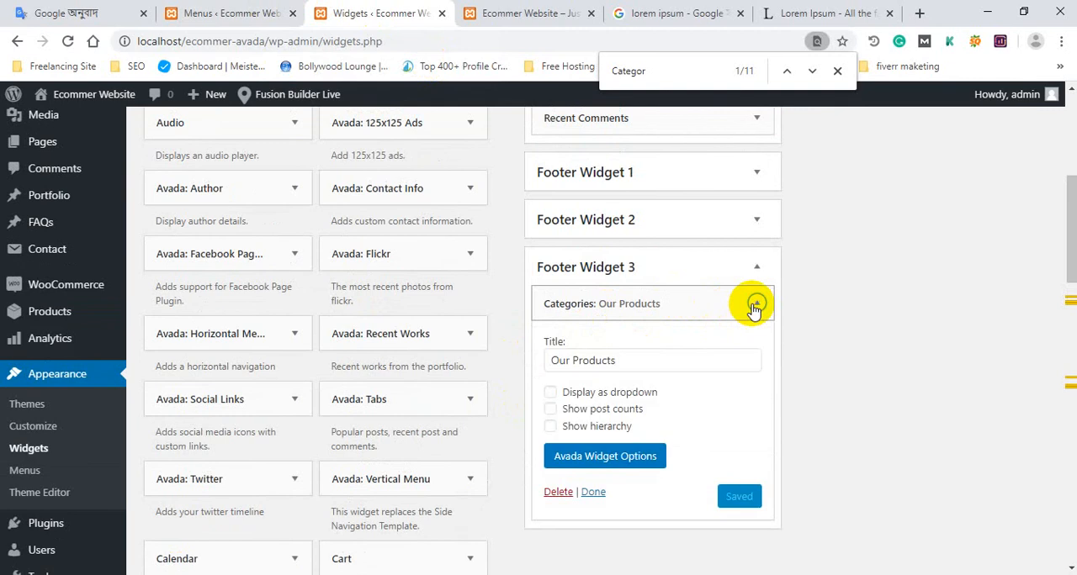
left_click(501, 12)
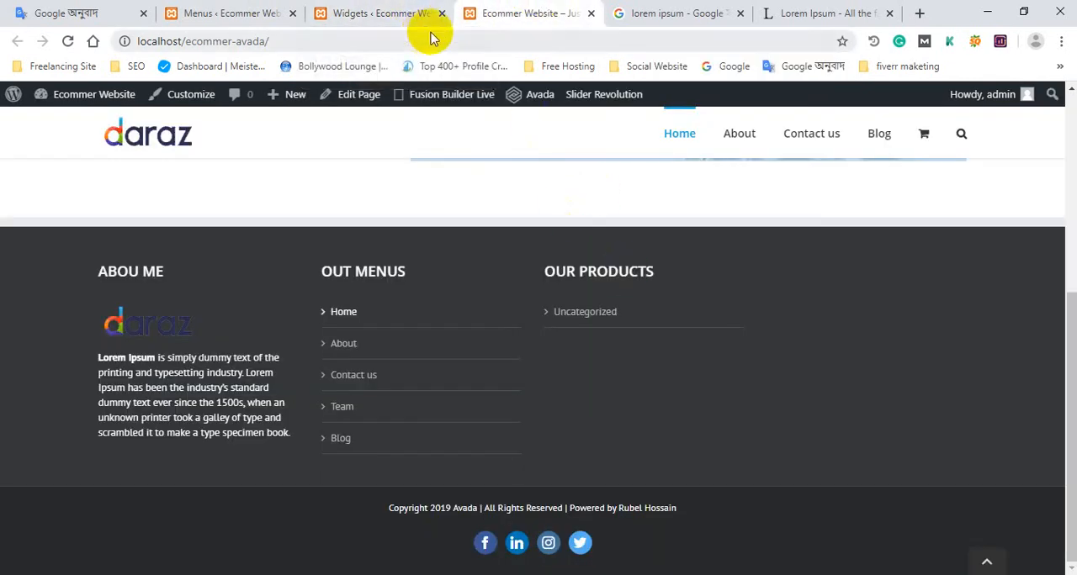
left_click(383, 12)
Open the post Categories page in a new tab from the Menus page.
left_click(225, 13)
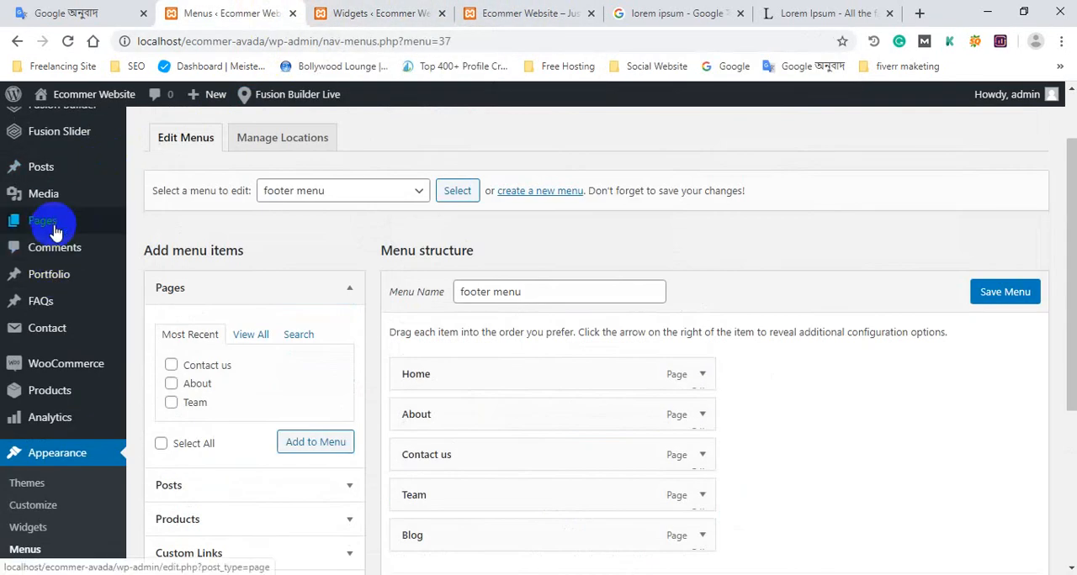
mouse_move(48, 221)
middle_click(158, 253)
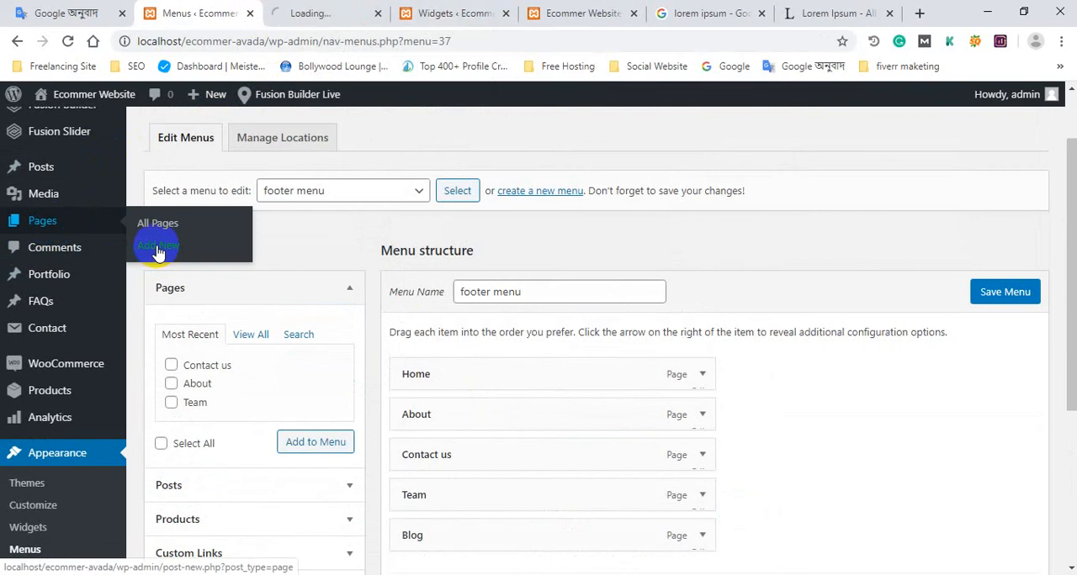
middle_click(326, 7)
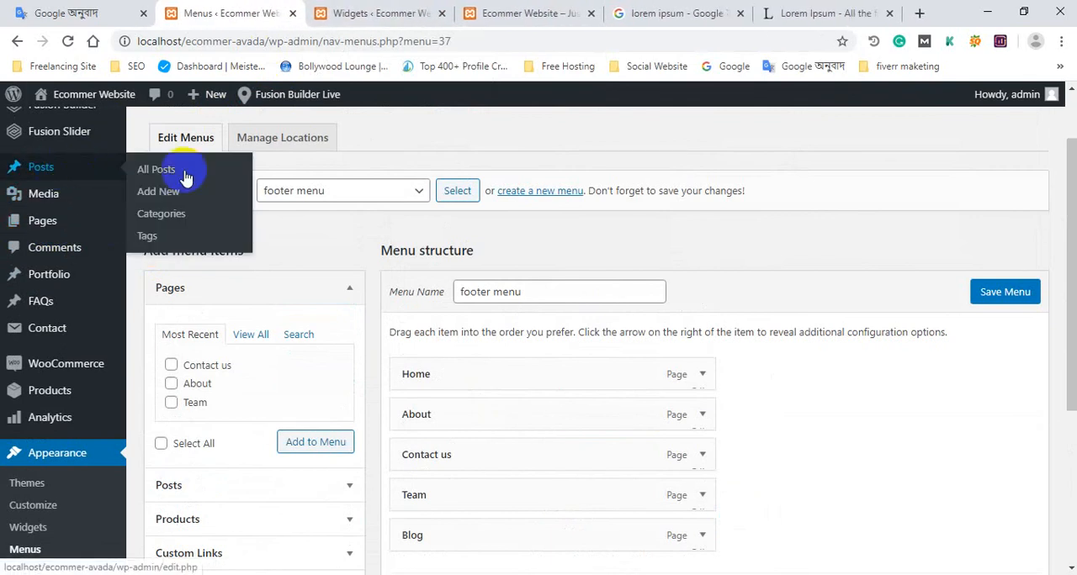
middle_click(181, 213)
left_click(343, 8)
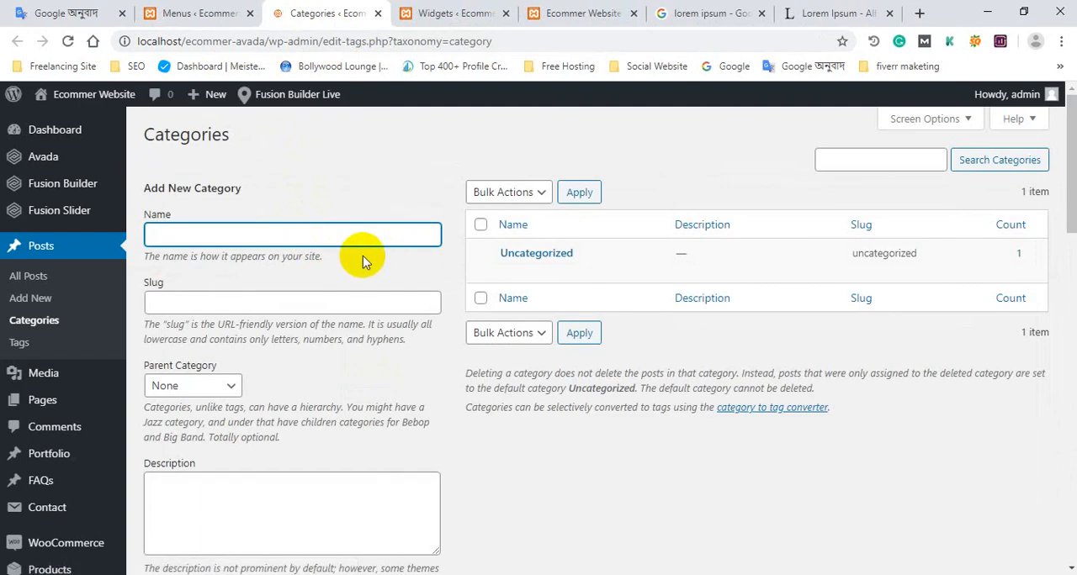
Add a new post category named "Tshirt" with no parent category.
left_click(329, 237)
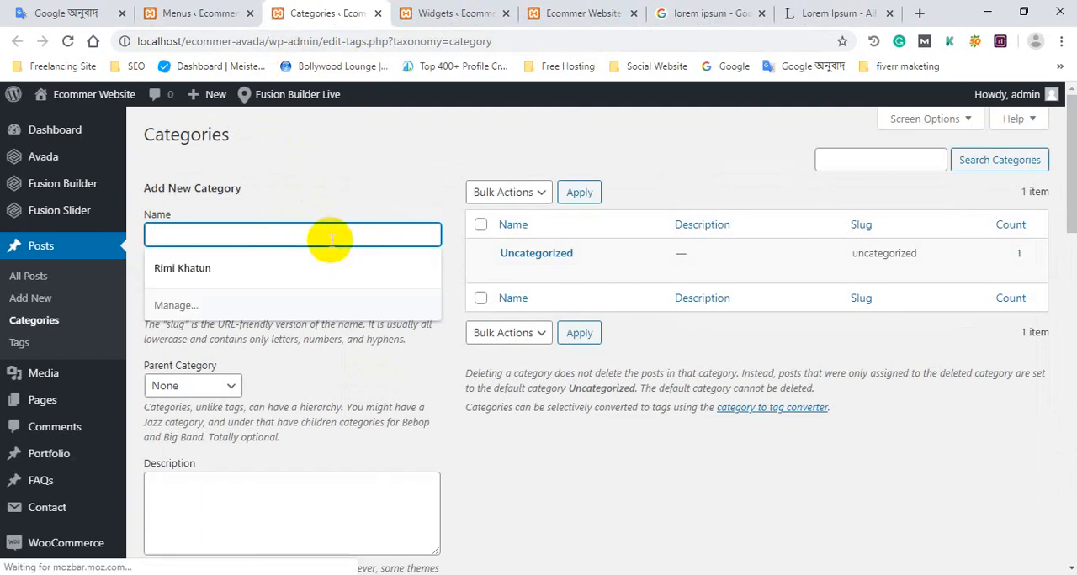
type("Tshirt")
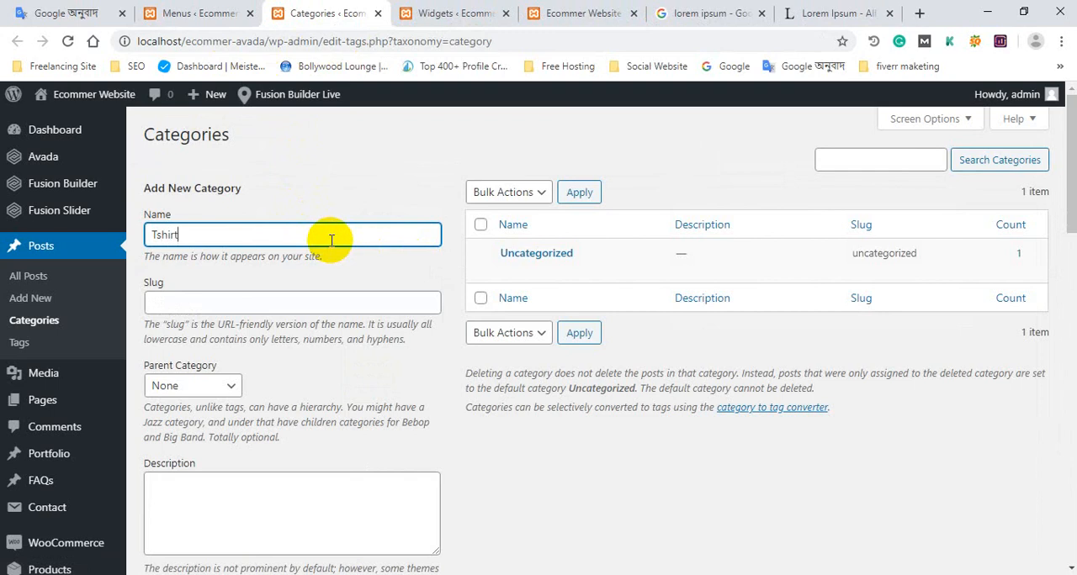
key("Return")
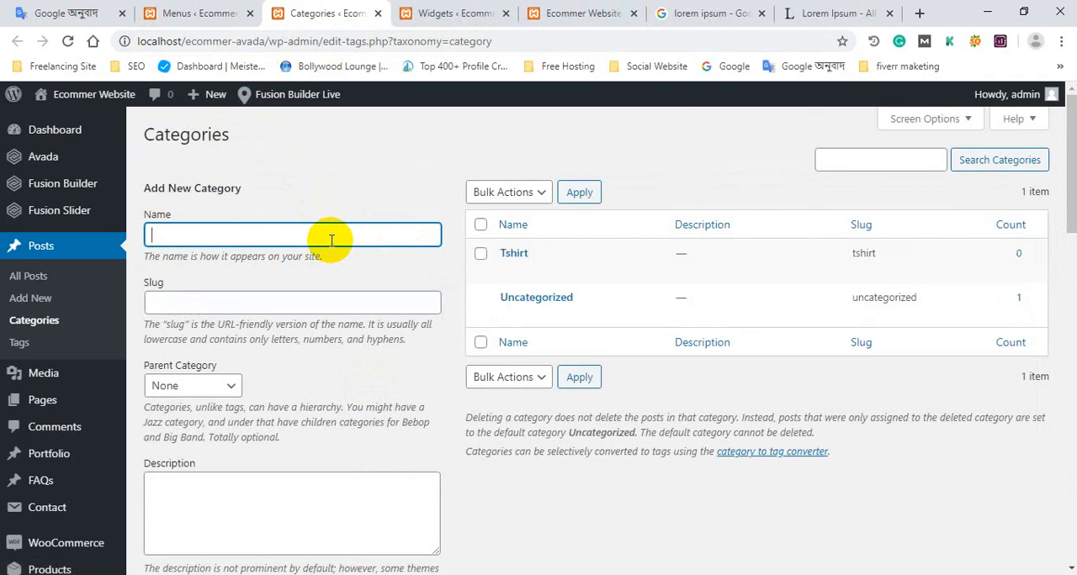
left_click(305, 242)
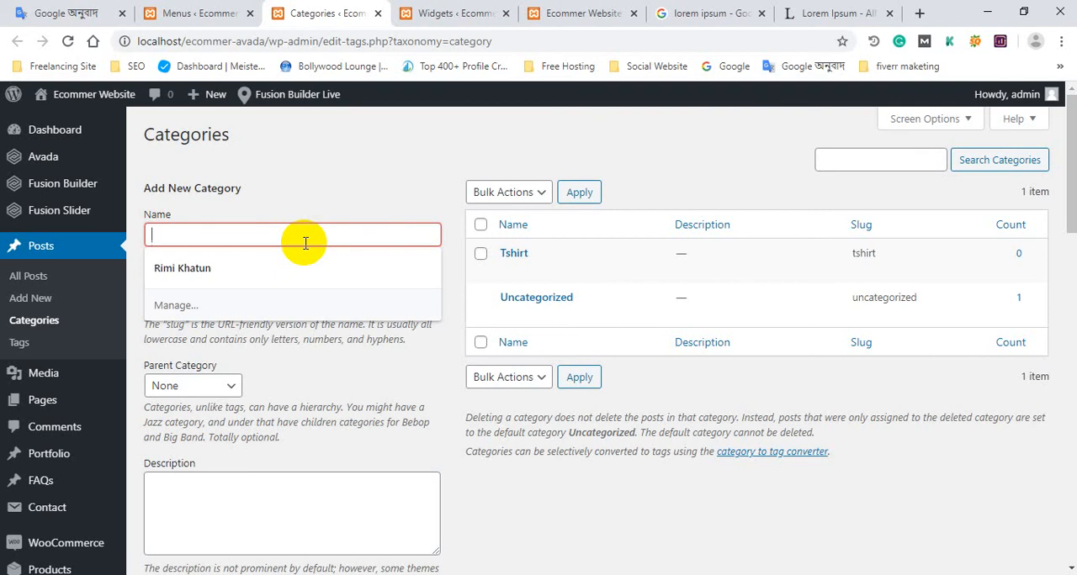
left_click(339, 190)
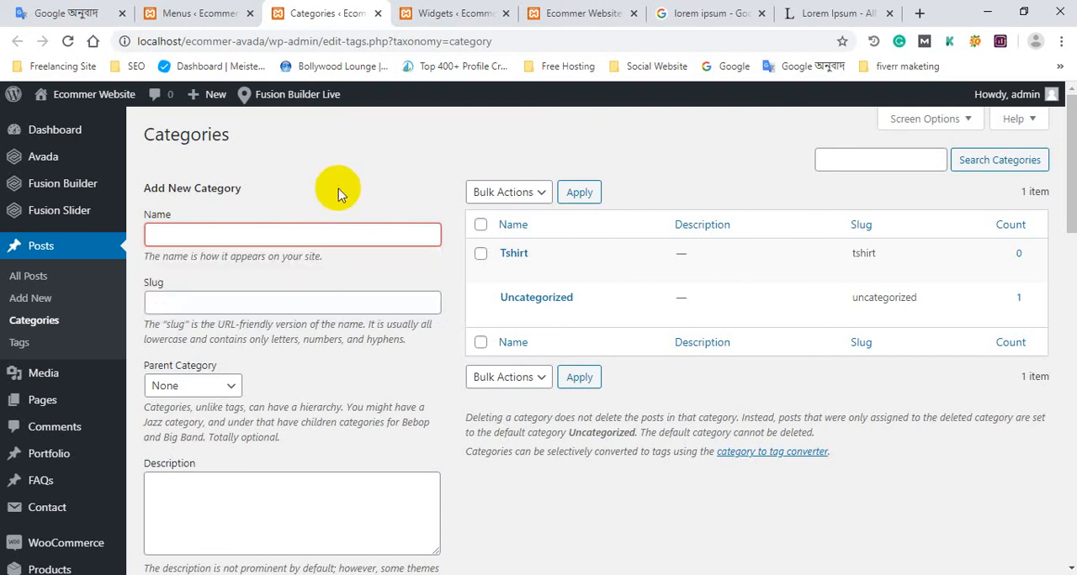
left_click(257, 16)
scroll(252, 368, "down", 3)
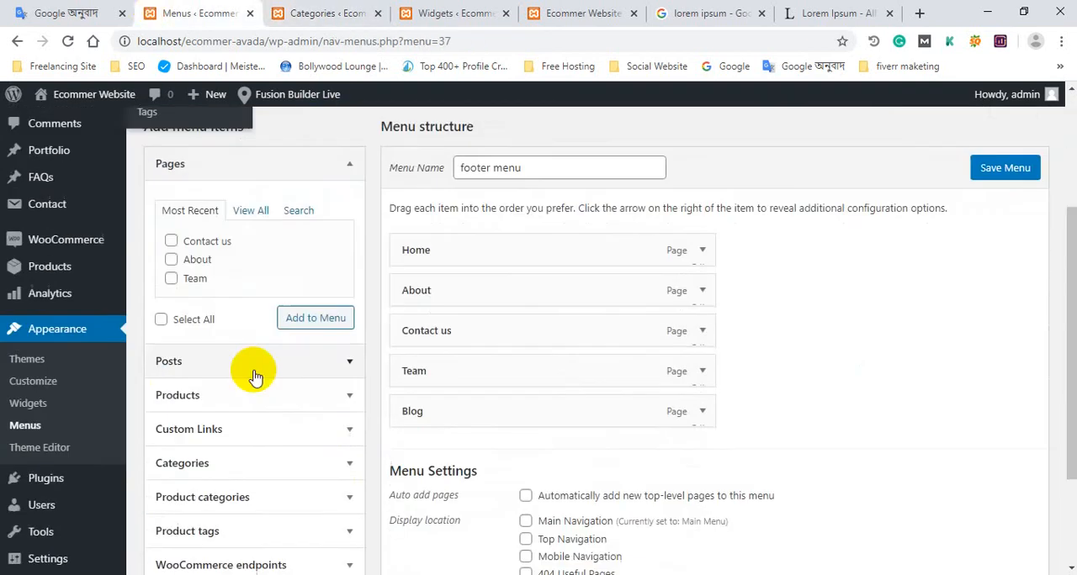
scroll(437, 320, "up", 3)
scroll(448, 288, "up", 2)
Return to the Widgets page and delete the Our Products Categories widget from Footer Widget 3.
left_click(312, 15)
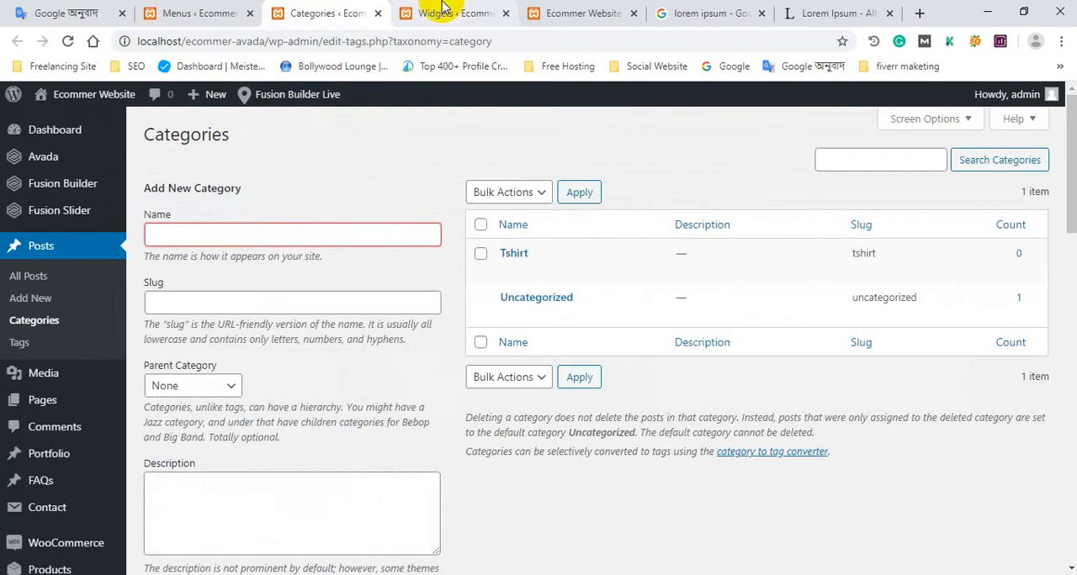
left_click(429, 15)
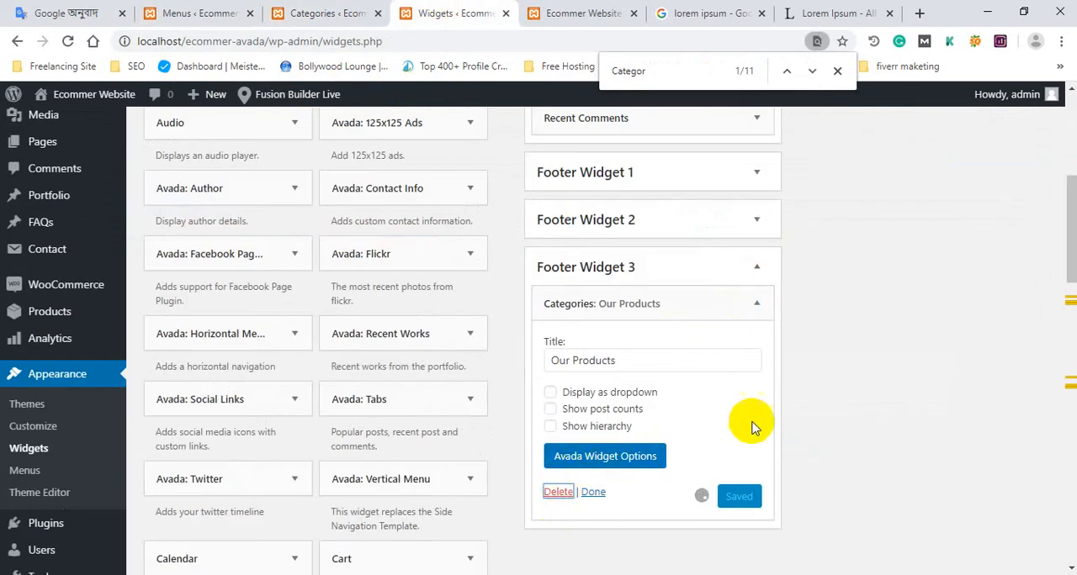
scroll(401, 412, "up", 2)
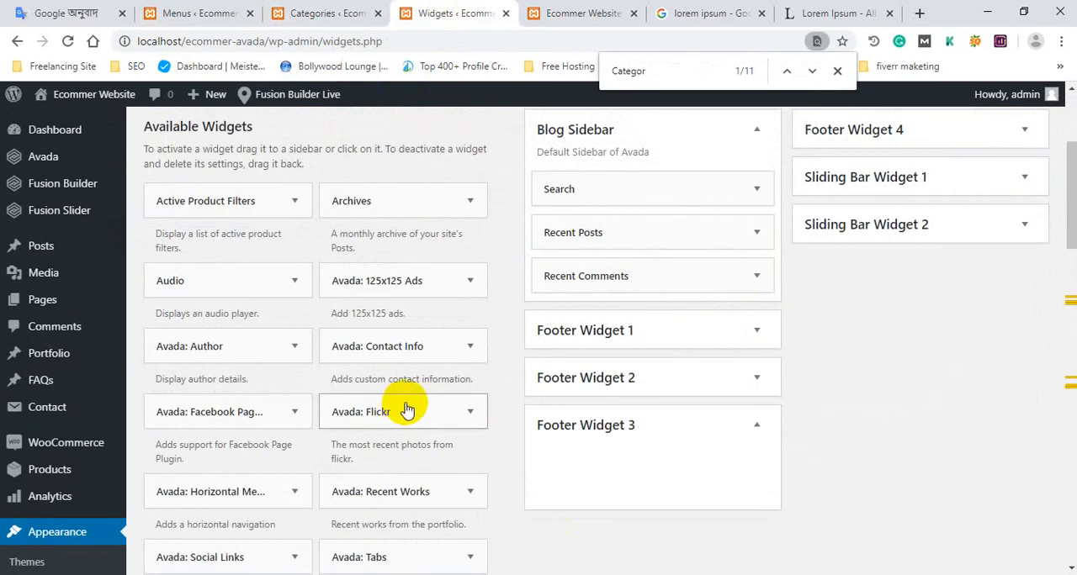
Find the Product Categories widget among the available widgets and add it to Footer Widget 3.
scroll(406, 412, "down", 2)
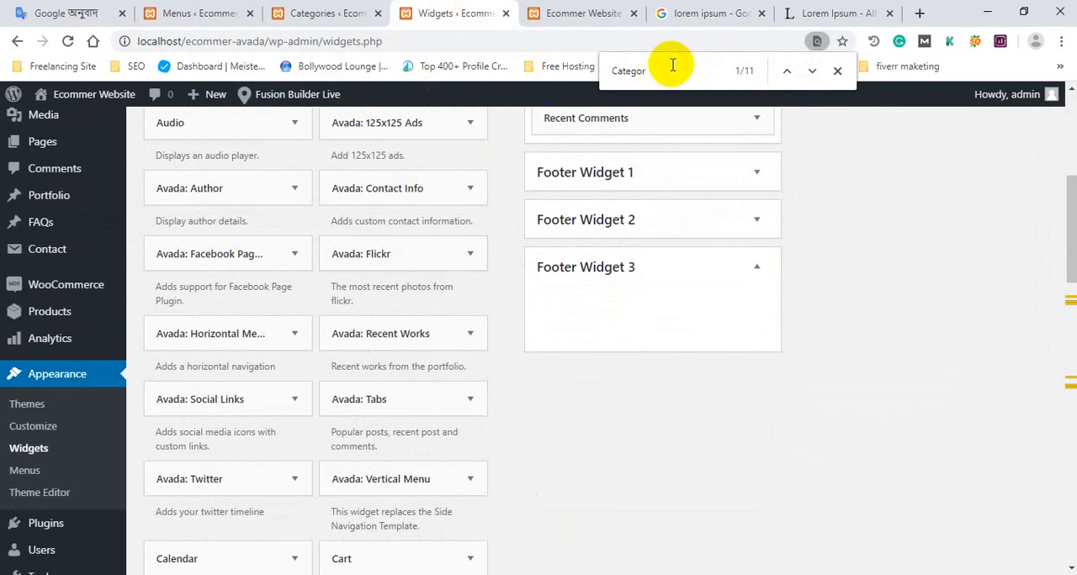
key("Return")
scroll(435, 318, "down", 10)
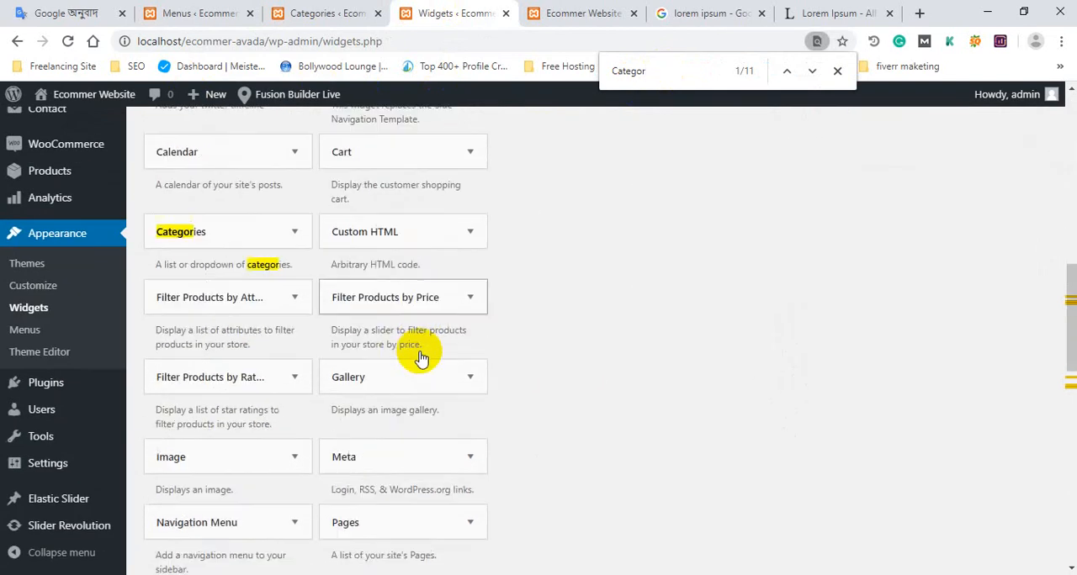
scroll(420, 358, "down", 3)
left_click(237, 367)
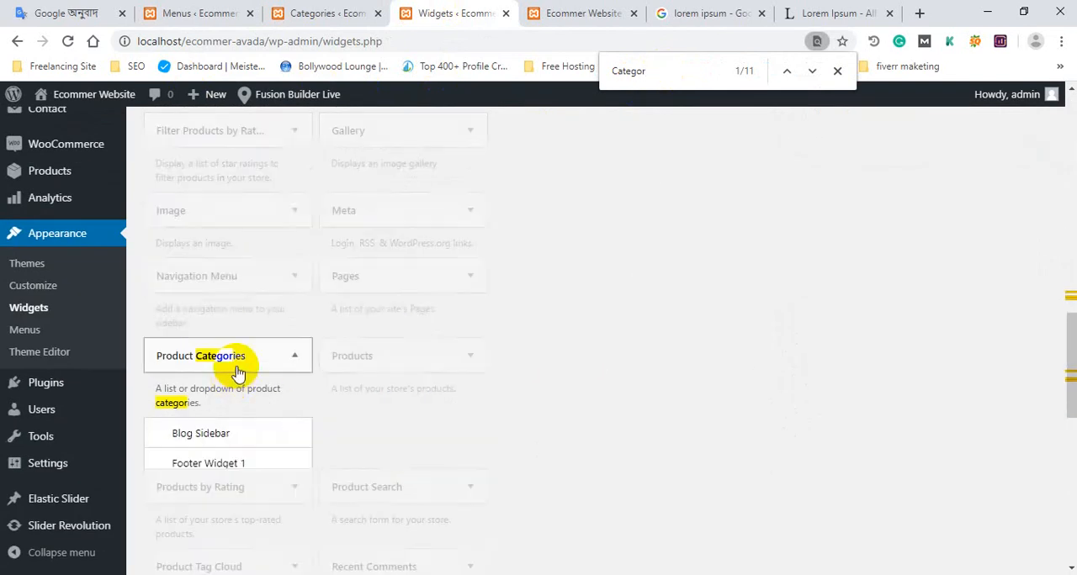
scroll(259, 377, "down", 1)
scroll(260, 519, "down", 3)
left_click(249, 330)
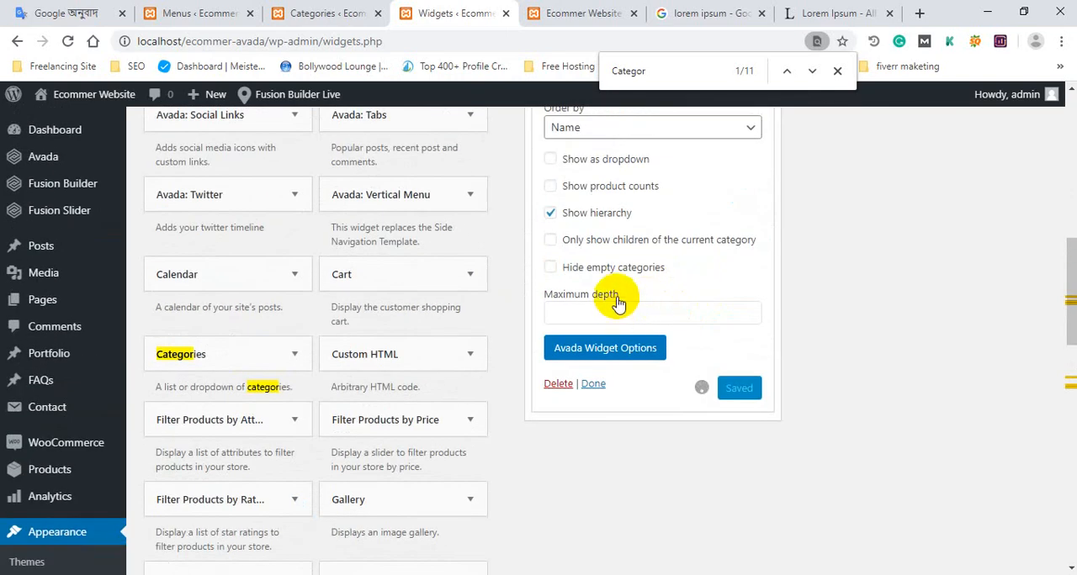
scroll(723, 370, "up", 3)
Reload the site's home page and check the Product Categories column in the footer.
left_click(592, 14)
scroll(148, 110, "up", 3)
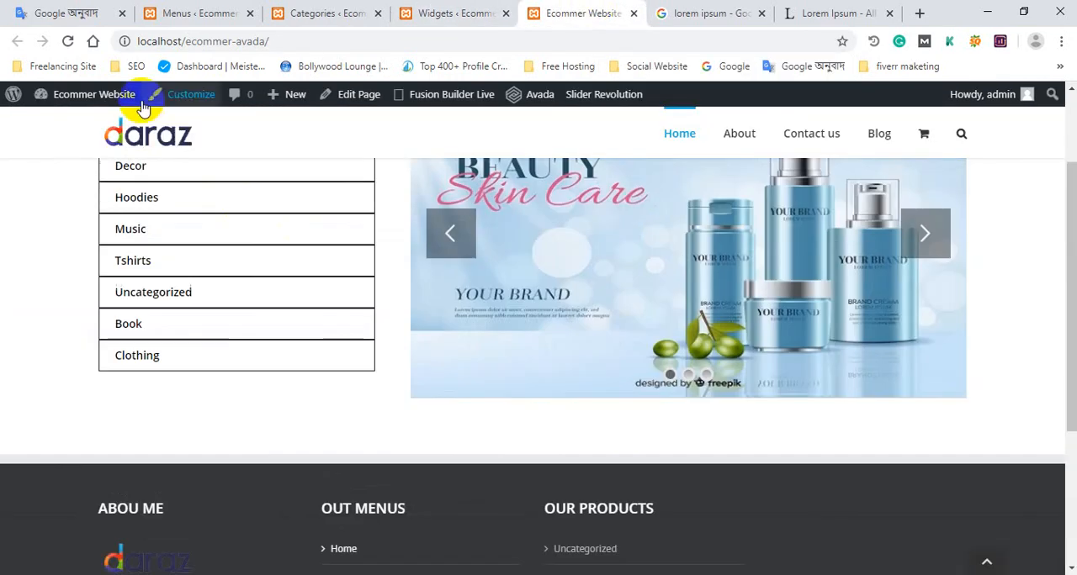
left_click(141, 137)
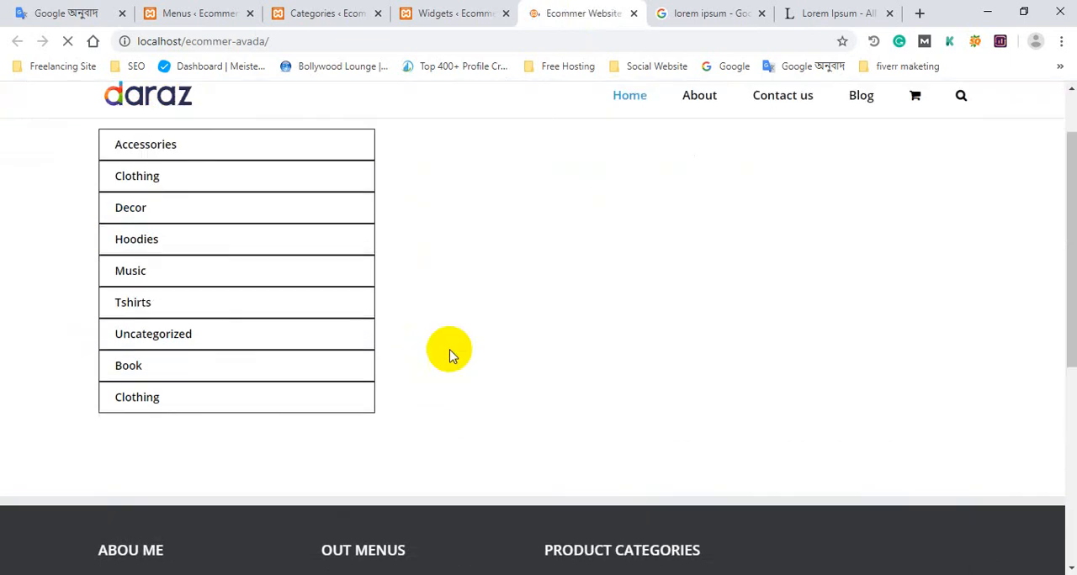
scroll(449, 351, "down", 8)
scroll(583, 441, "up", 3)
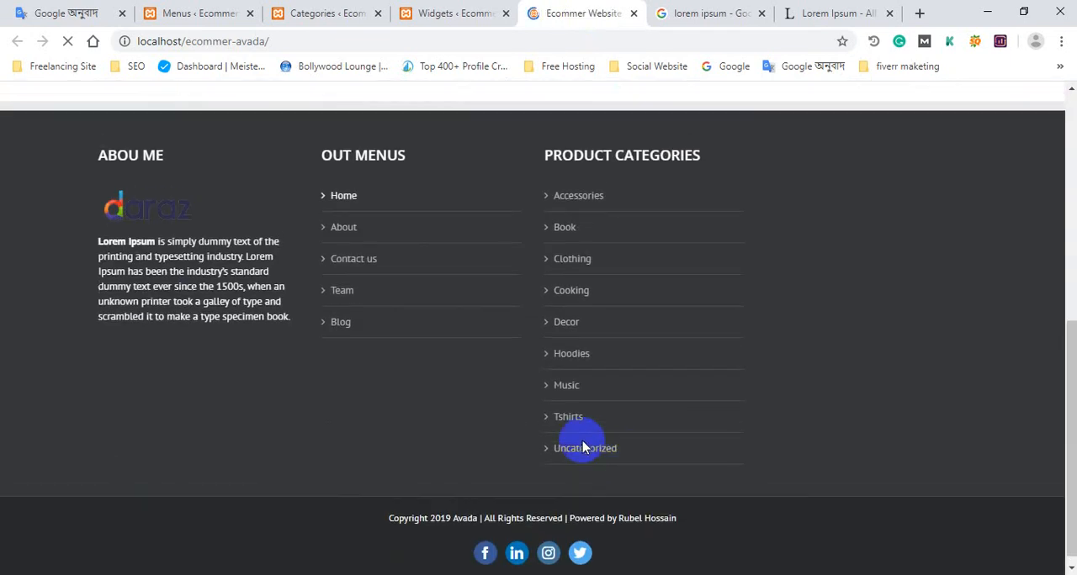
scroll(610, 424, "down", 3)
scroll(607, 437, "up", 2)
scroll(615, 435, "down", 2)
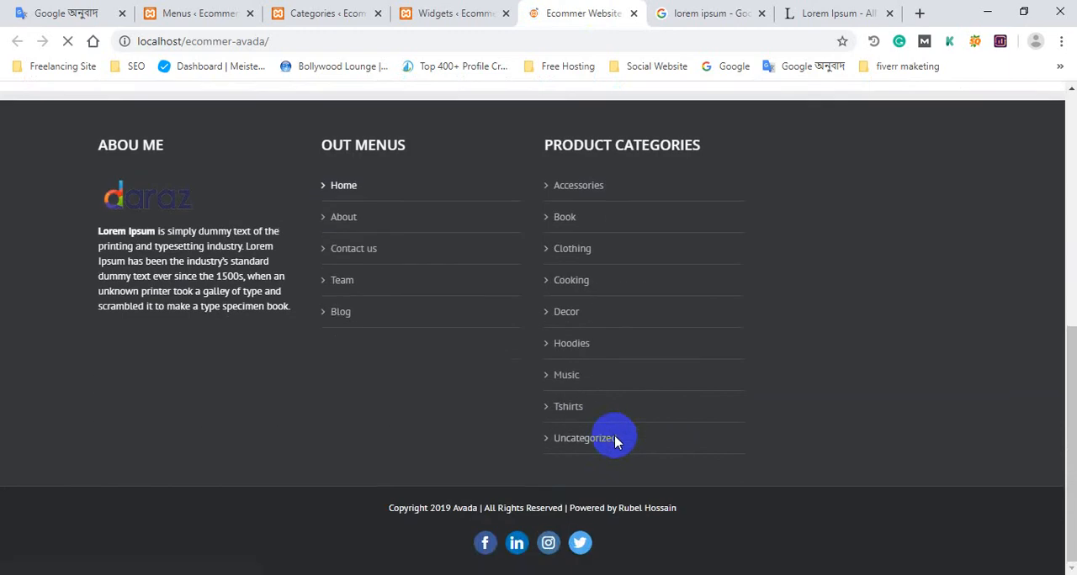
scroll(471, 253, "up", 1)
scroll(503, 333, "down", 1)
Return to the Widgets page, set the Product Categories widget's maximum depth to 5 and save it.
left_click(336, 13)
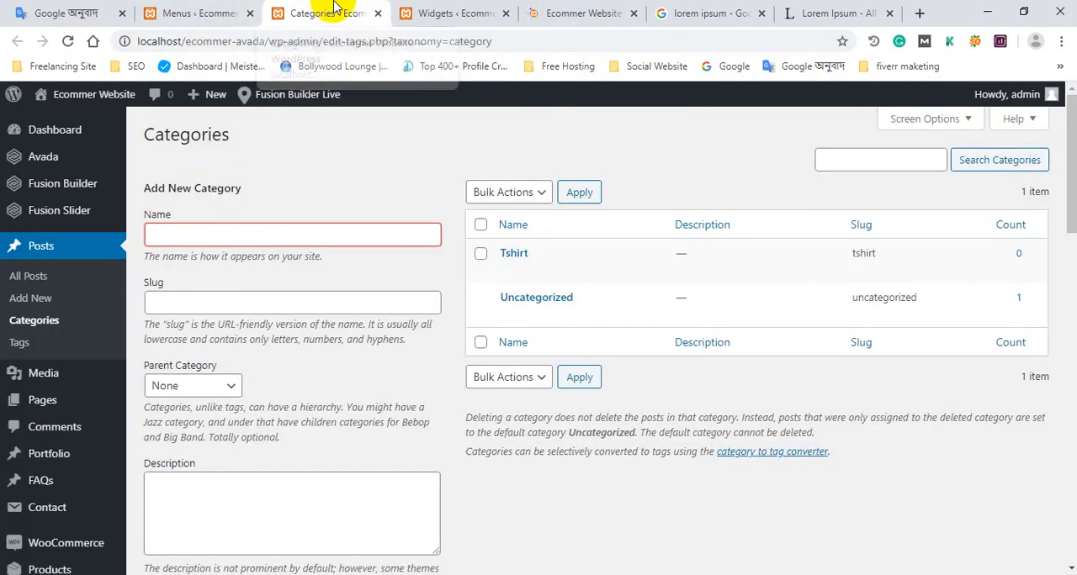
left_click(401, 8)
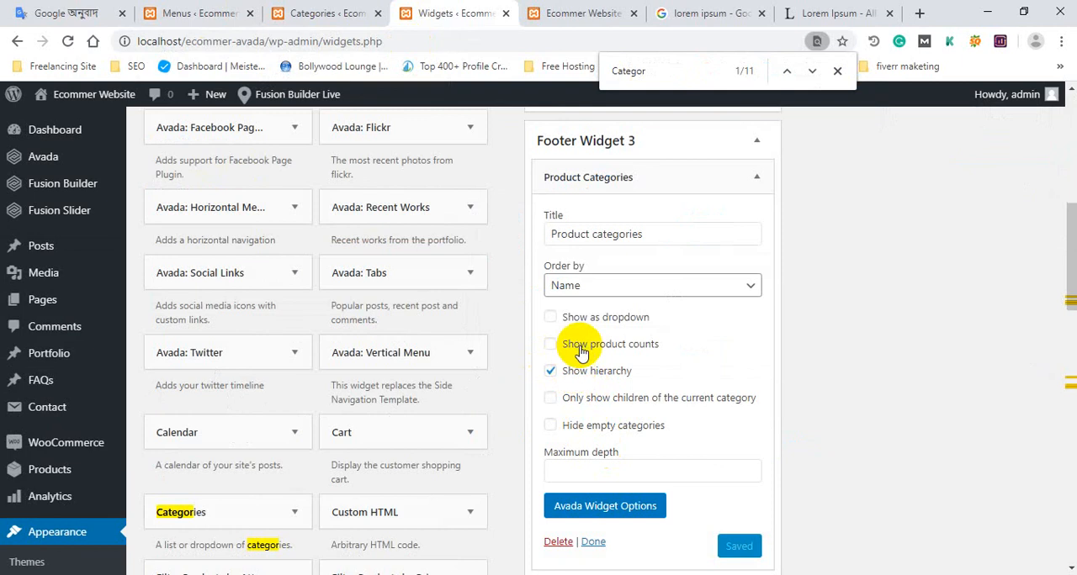
scroll(560, 413, "down", 2)
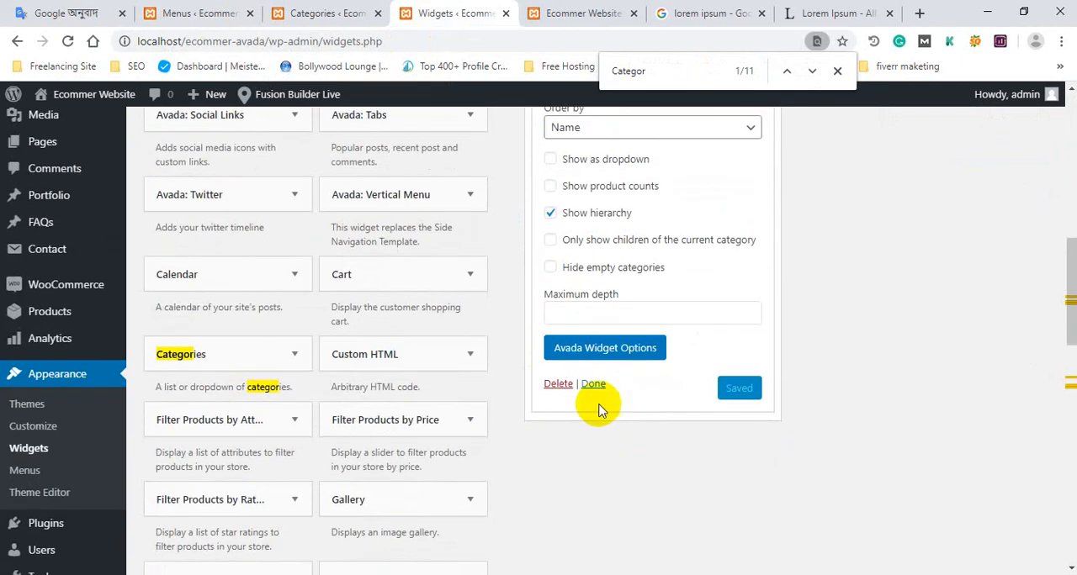
left_click(593, 383)
scroll(493, 282, "up", 5)
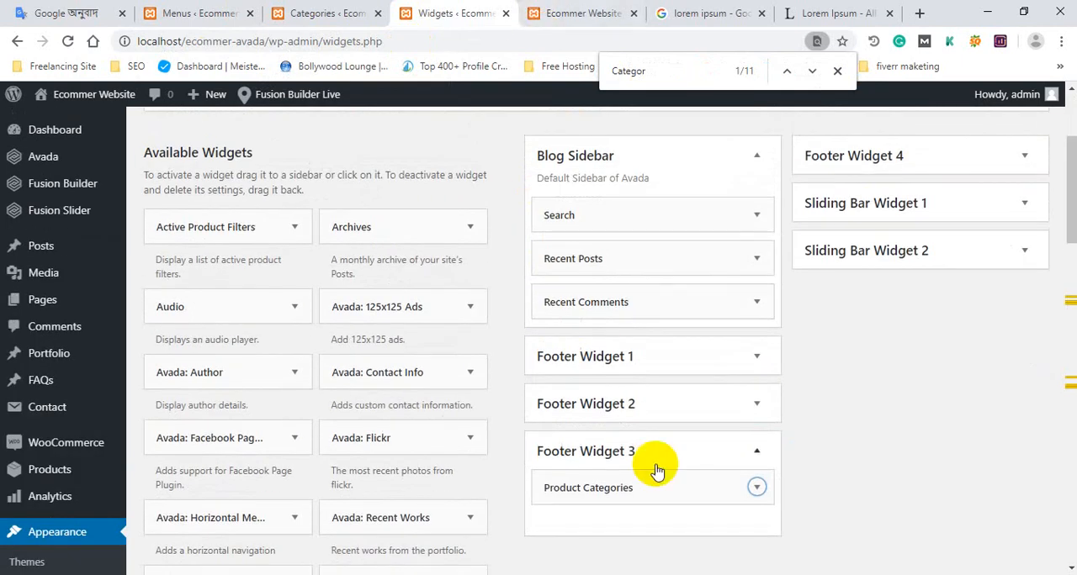
left_click(757, 487)
scroll(757, 493, "down", 5)
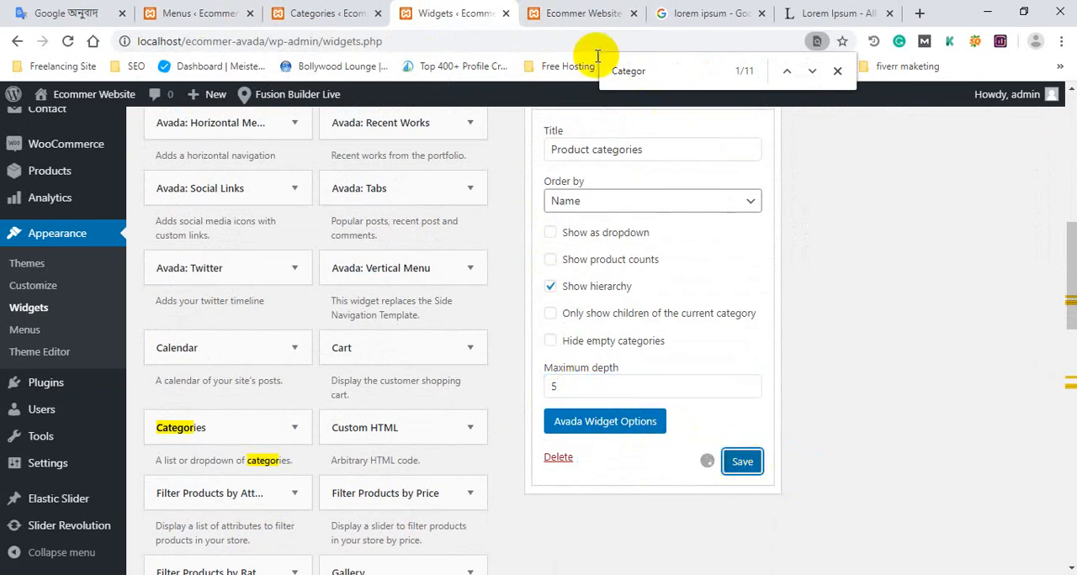
Reload the home page to check how the maximum depth setting affects the footer's Product Categories list.
left_click(555, 8)
left_click(152, 139)
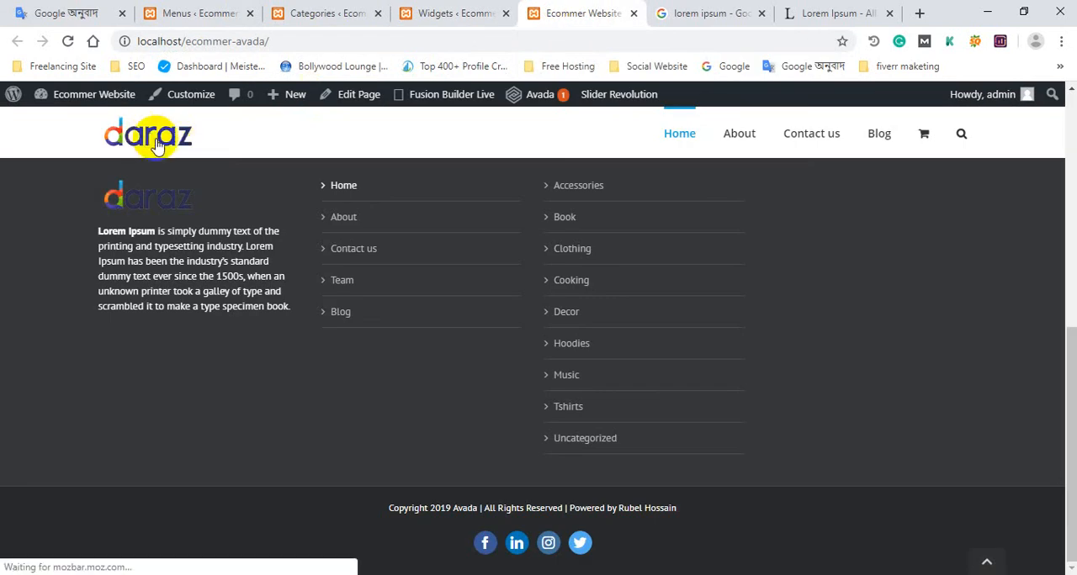
scroll(408, 303, "down", 10)
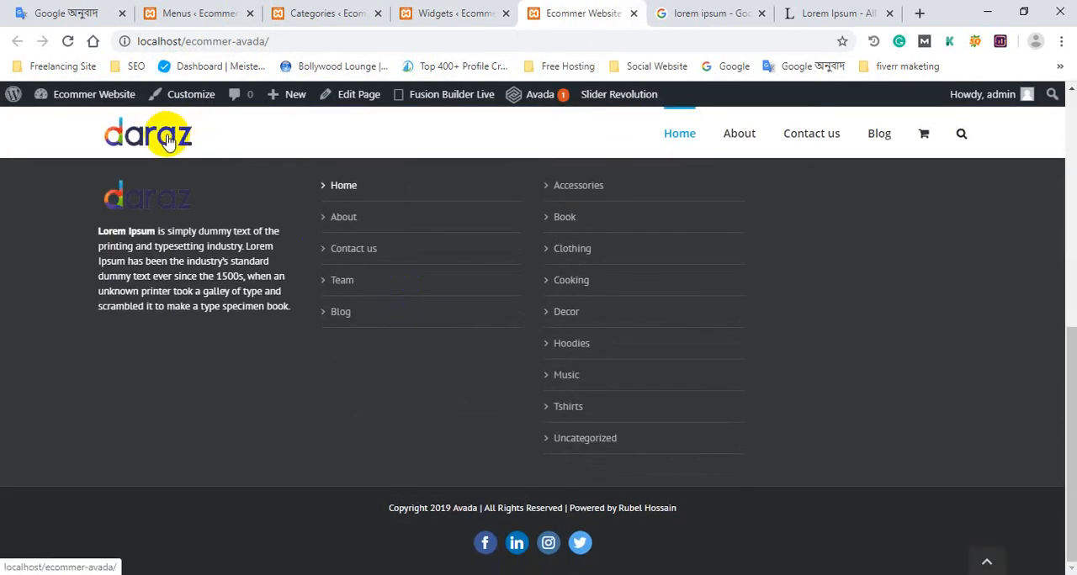
left_click(168, 140)
left_click(283, 33)
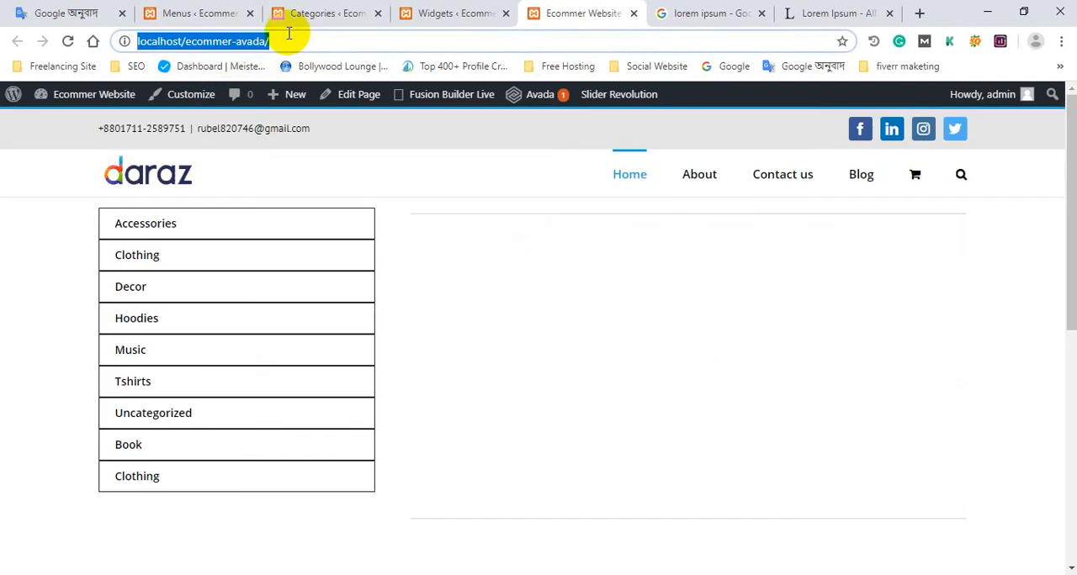
left_click(290, 37)
scroll(343, 222, "down", 10)
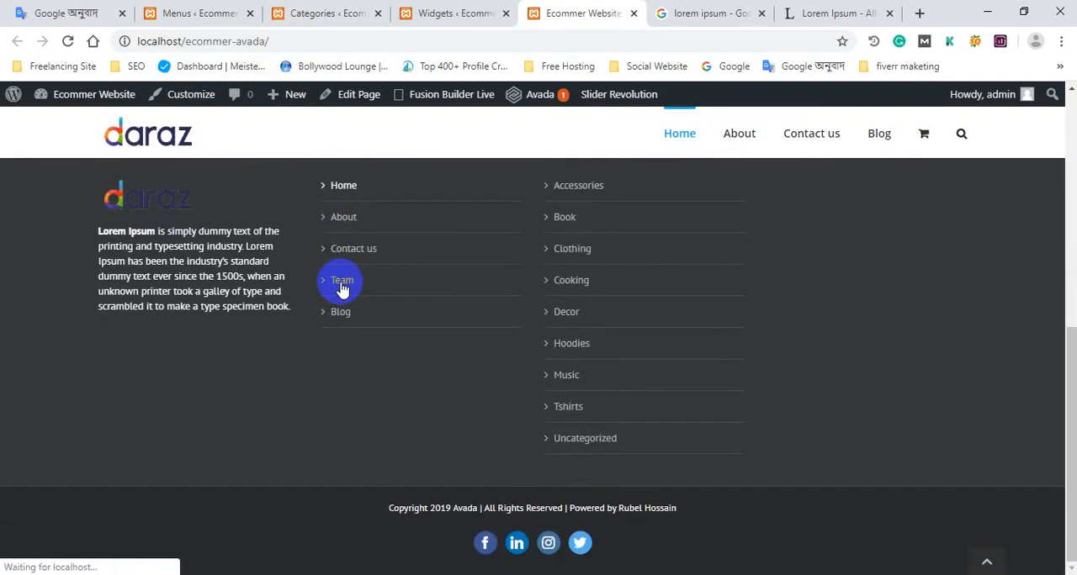
scroll(343, 286, "up", 5)
left_click(450, 13)
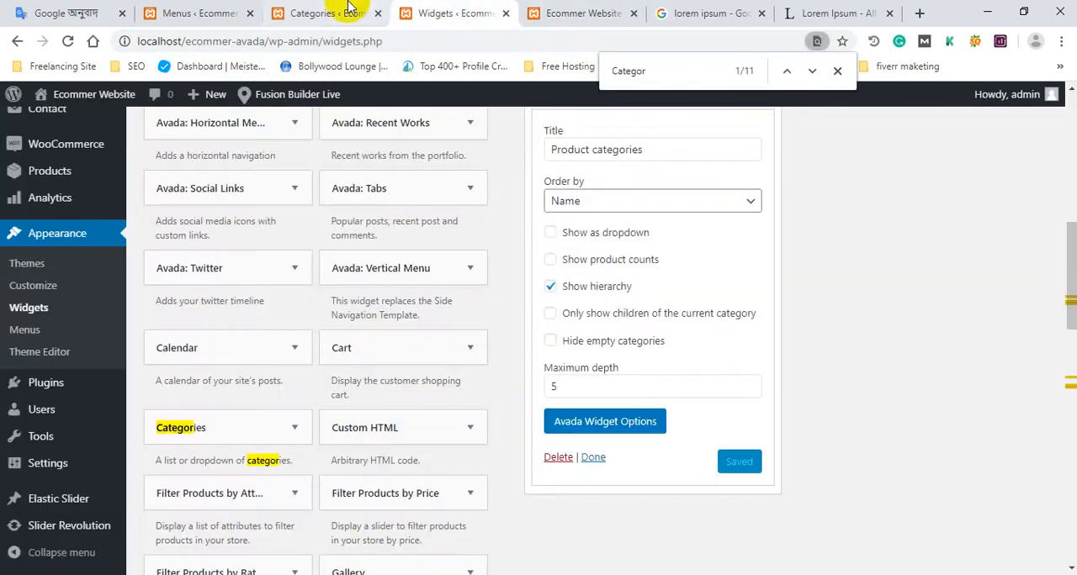
left_click(328, 12)
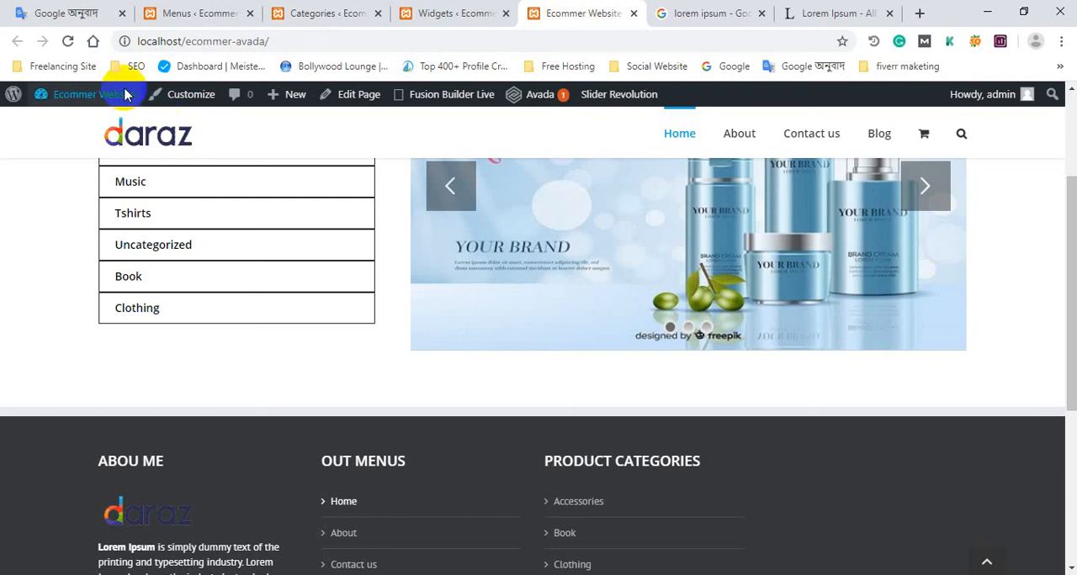
scroll(370, 245, "down", 4)
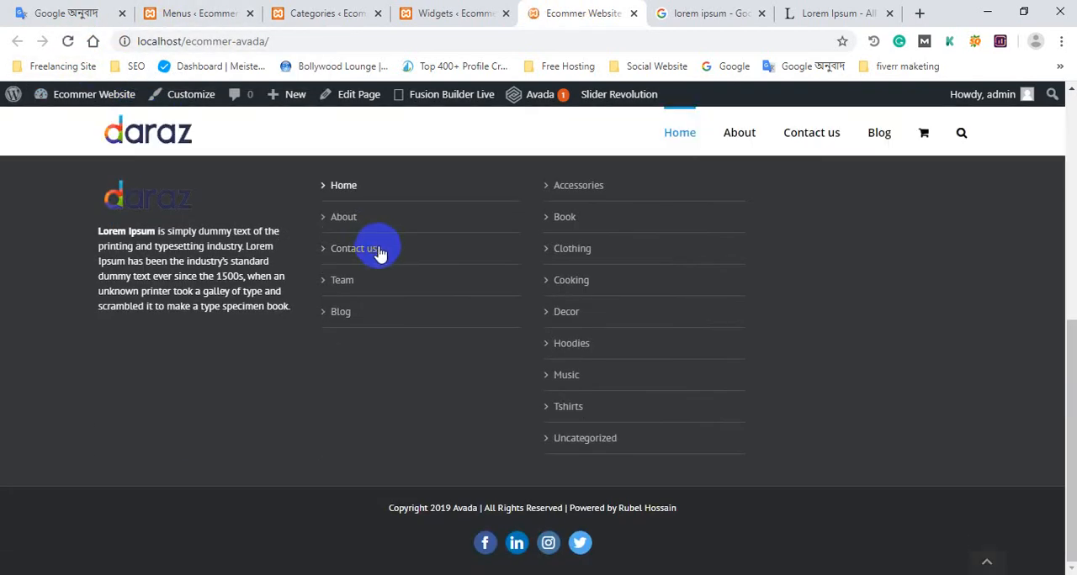
Clear the maximum depth of the Product Categories widget in Footer Widget 3 and save it.
left_click(442, 13)
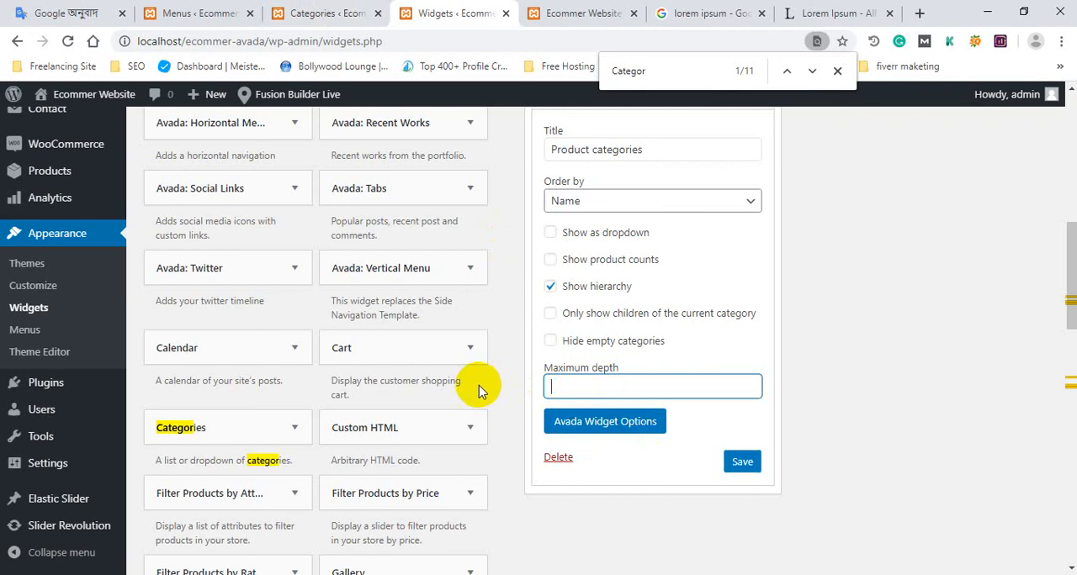
scroll(854, 337, "down", 1)
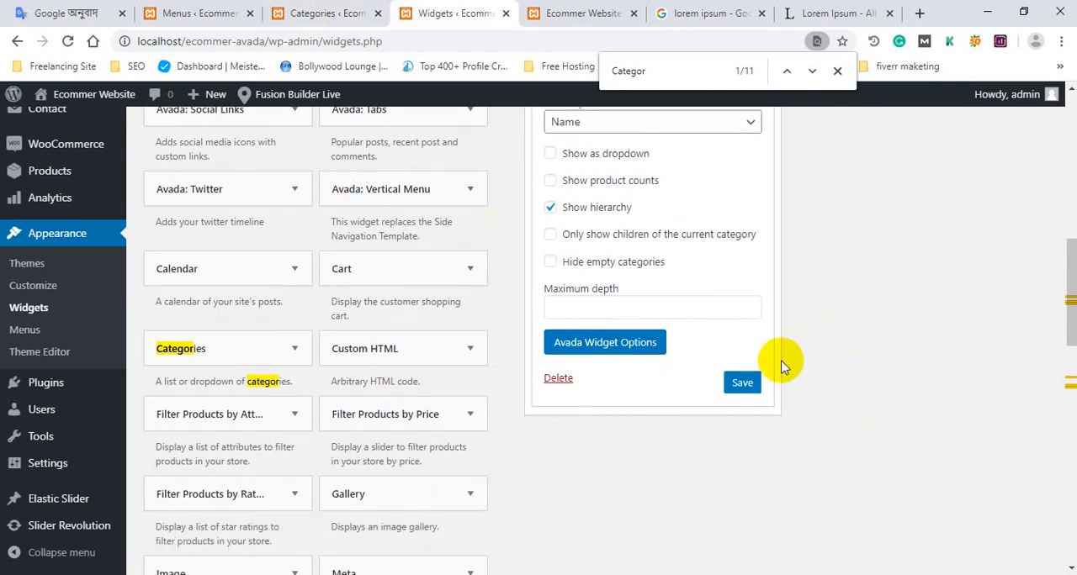
scroll(829, 349, "up", 5)
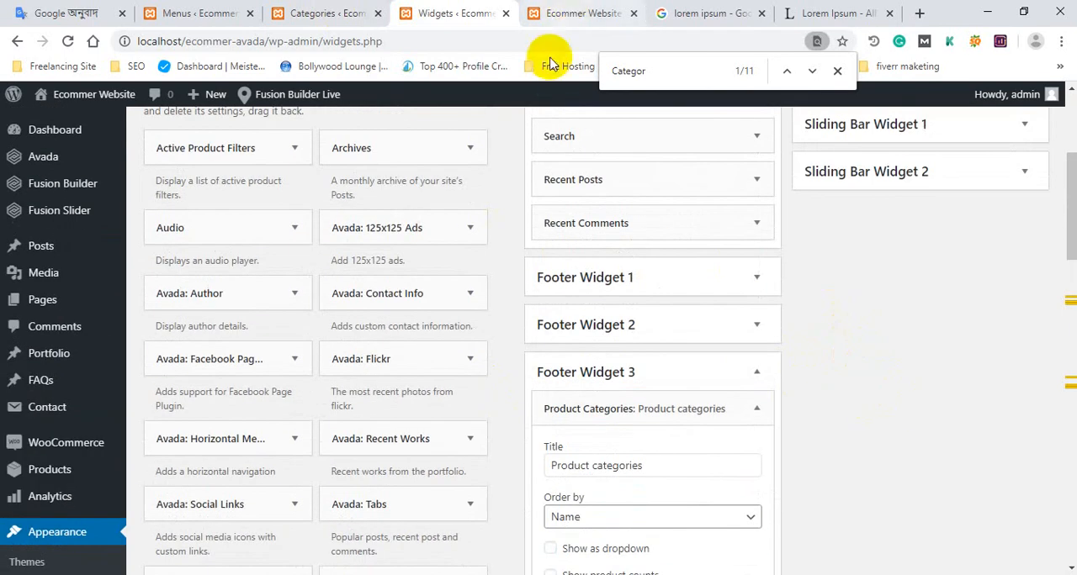
scroll(569, 272, "down", 4)
Review the post Categories page and the footer menu on the Menus page.
left_click(584, 14)
left_click(471, 13)
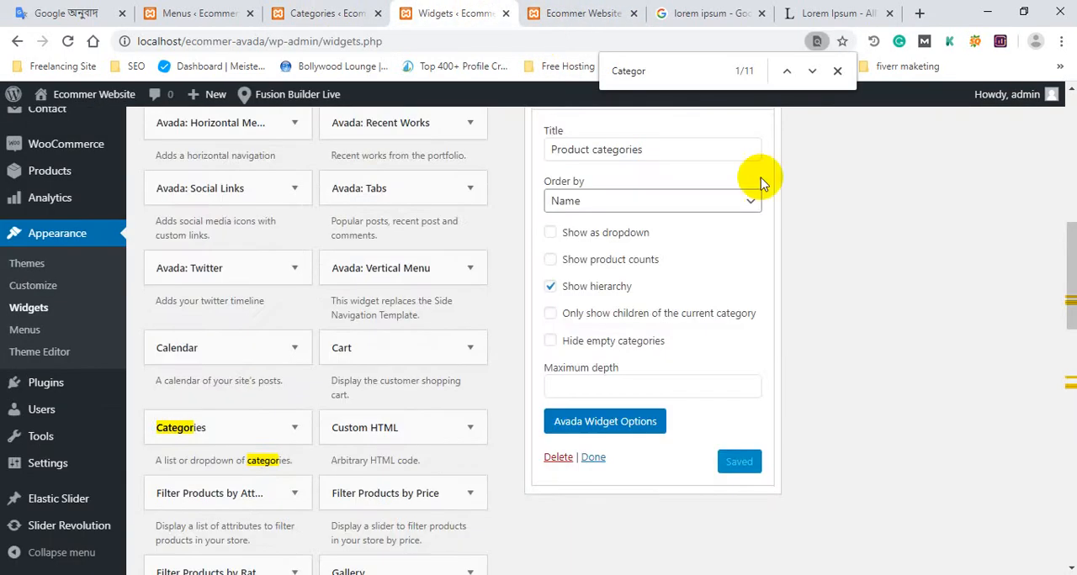
scroll(866, 395, "down", 9)
left_click(353, 12)
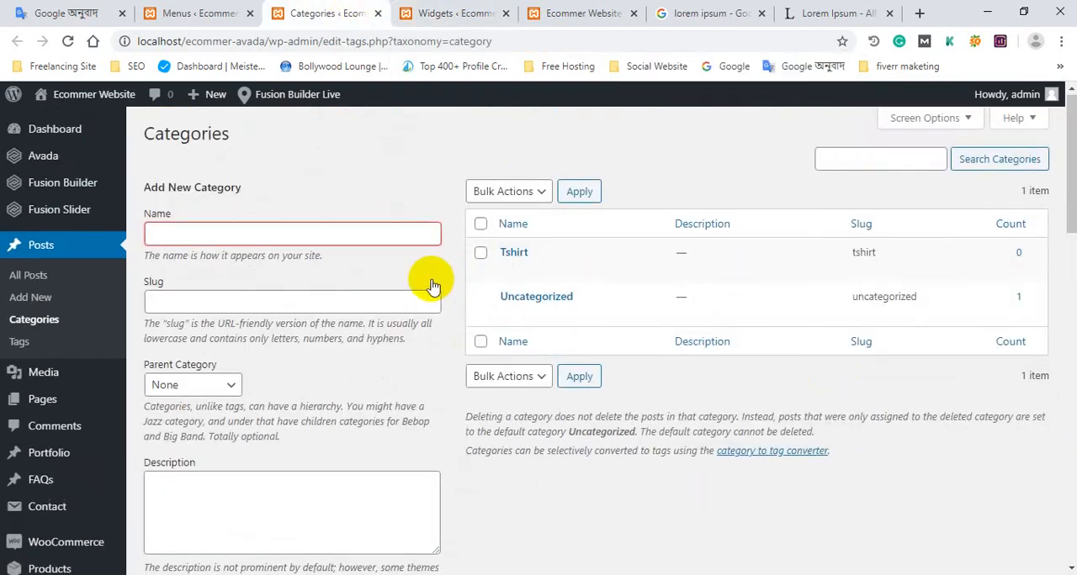
scroll(433, 288, "down", 2)
left_click(403, 8)
left_click(245, 9)
scroll(467, 276, "down", 1)
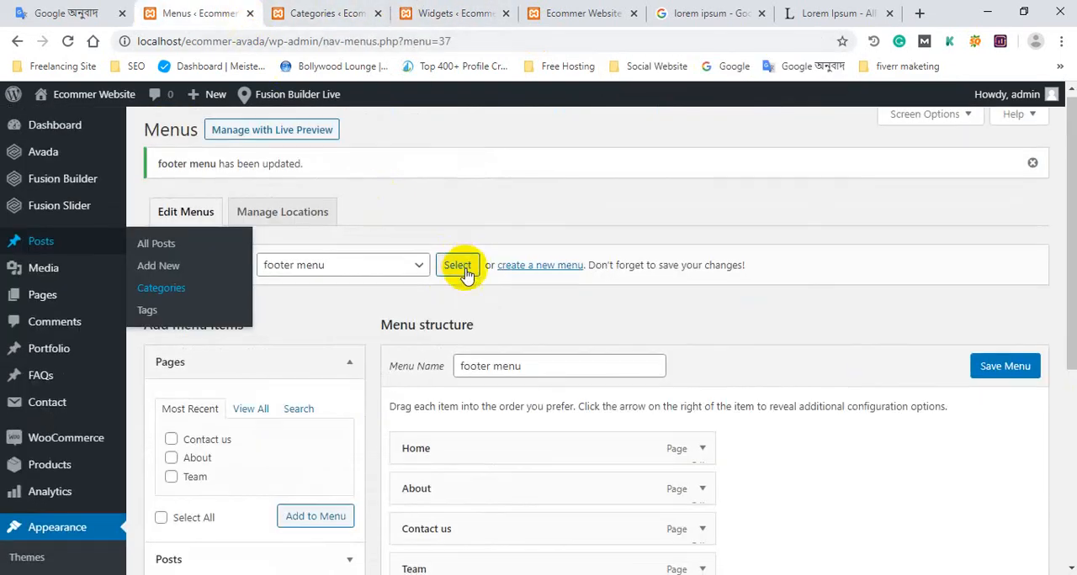
scroll(465, 274, "down", 3)
left_click(344, 10)
scroll(423, 219, "up", 3)
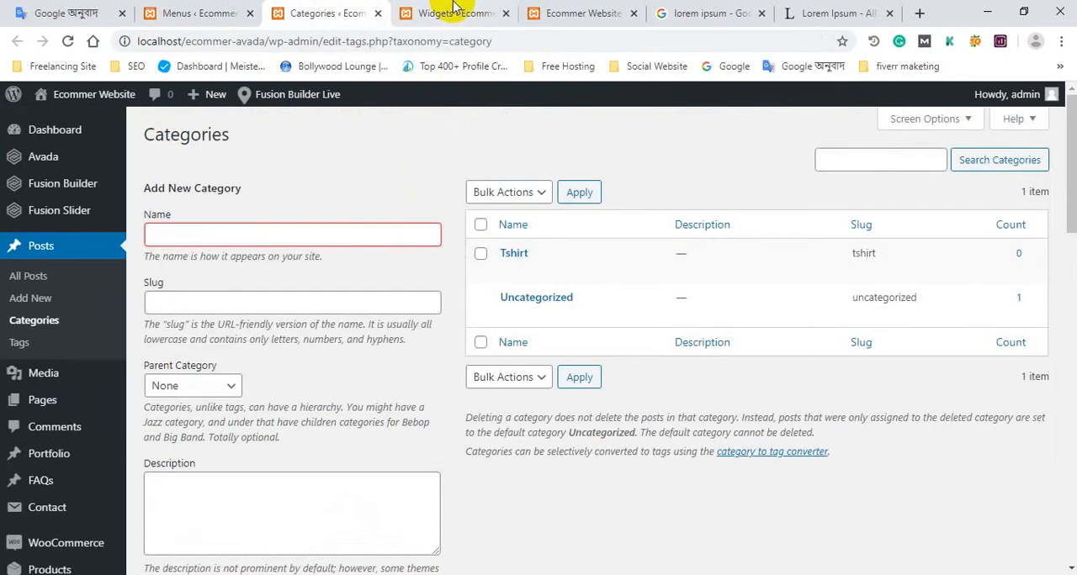
Return to the Widgets page and collapse the Product Categories widget in Footer Widget 3.
left_click(469, 12)
scroll(524, 301, "down", 1)
scroll(555, 324, "up", 5)
scroll(804, 207, "up", 8)
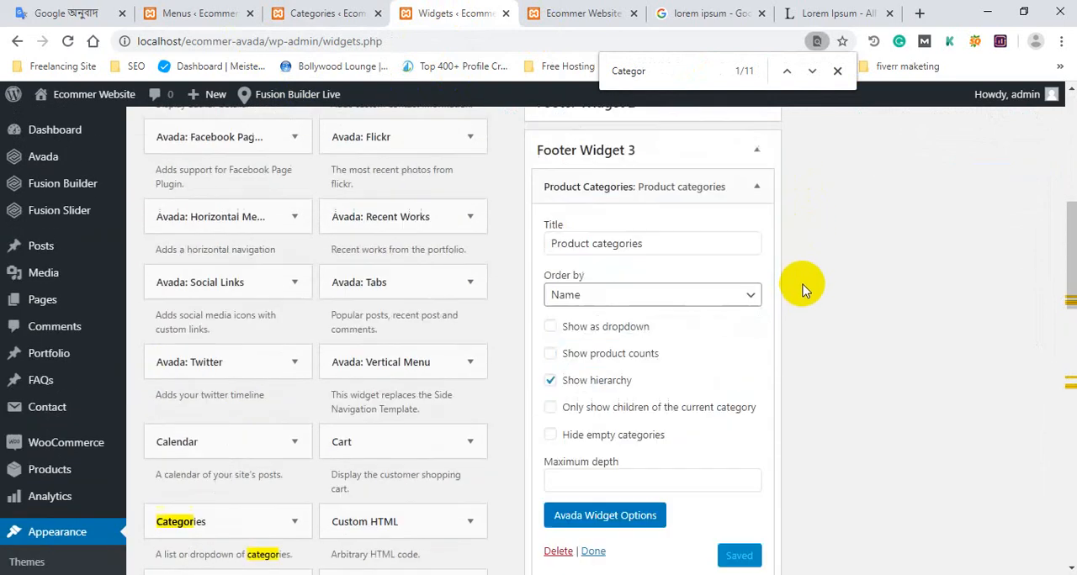
left_click(757, 329)
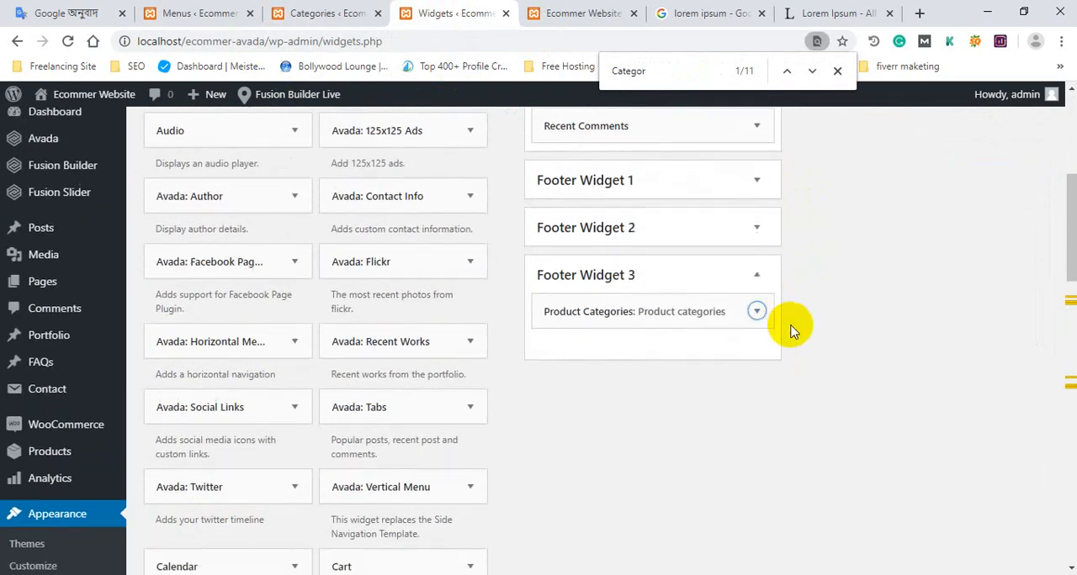
Search the Widgets page for "post" and add the Avada: Tabs widget to Footer Widget 4.
scroll(650, 162, "down", 2)
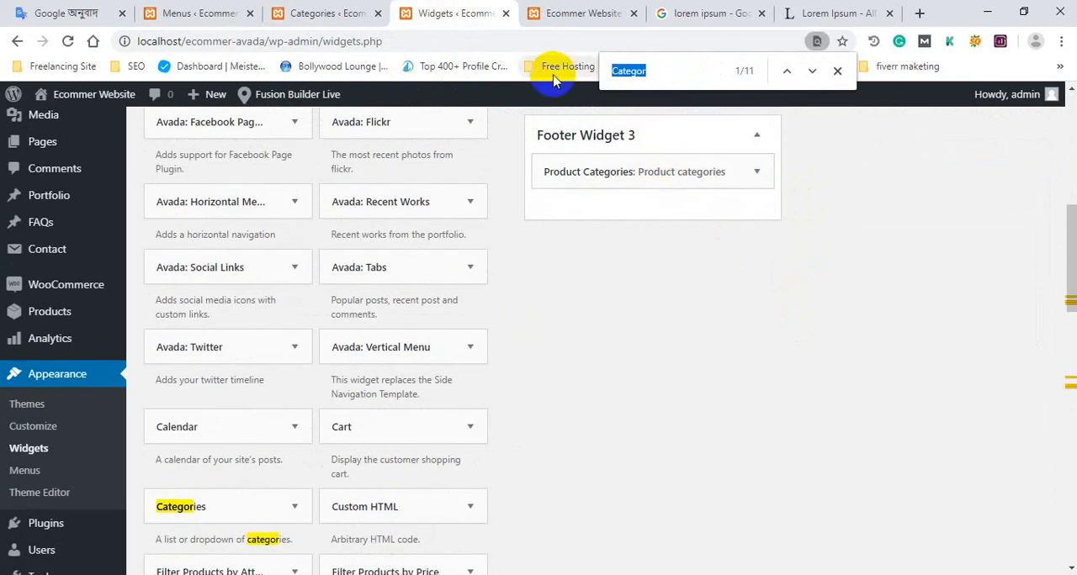
type("post")
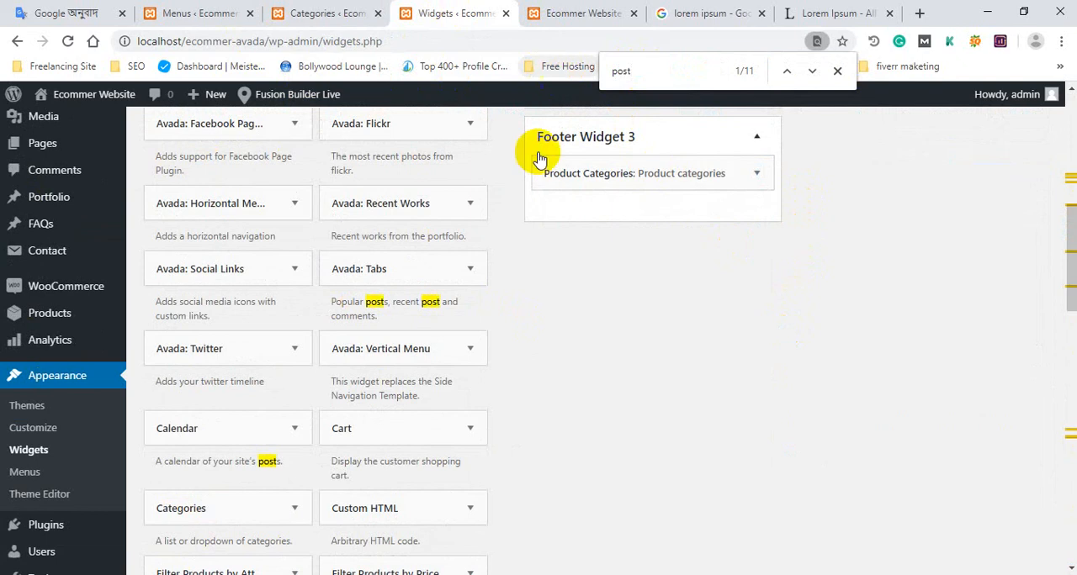
scroll(418, 323, "down", 2)
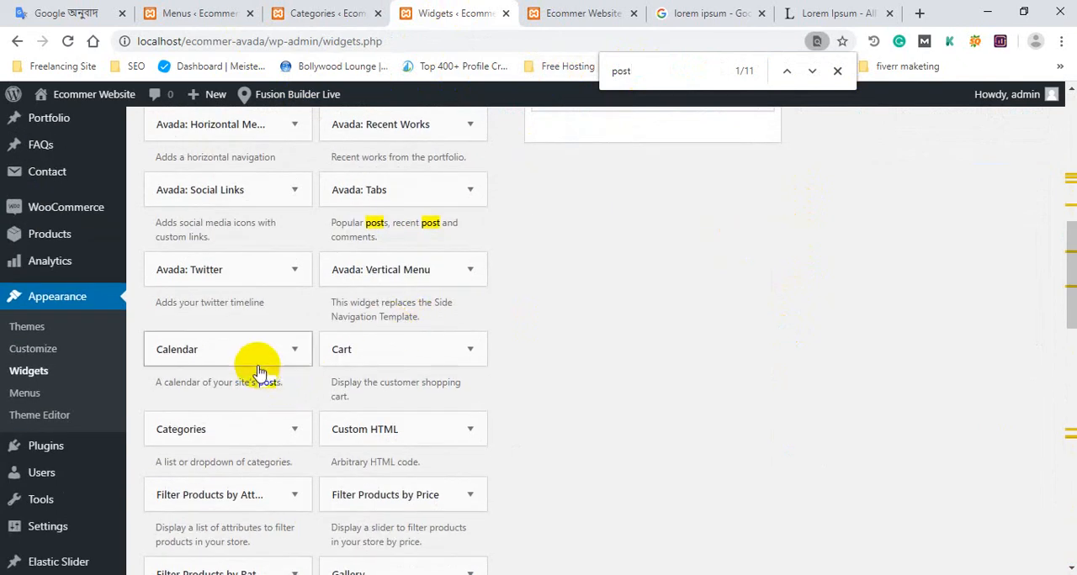
scroll(362, 342, "up", 2)
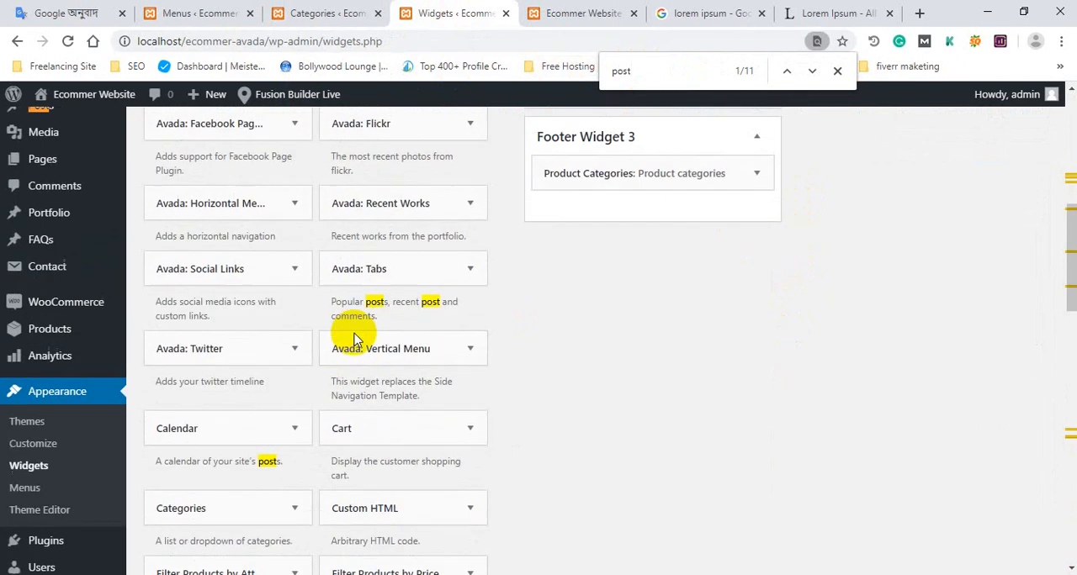
left_click(432, 278)
scroll(431, 283, "down", 2)
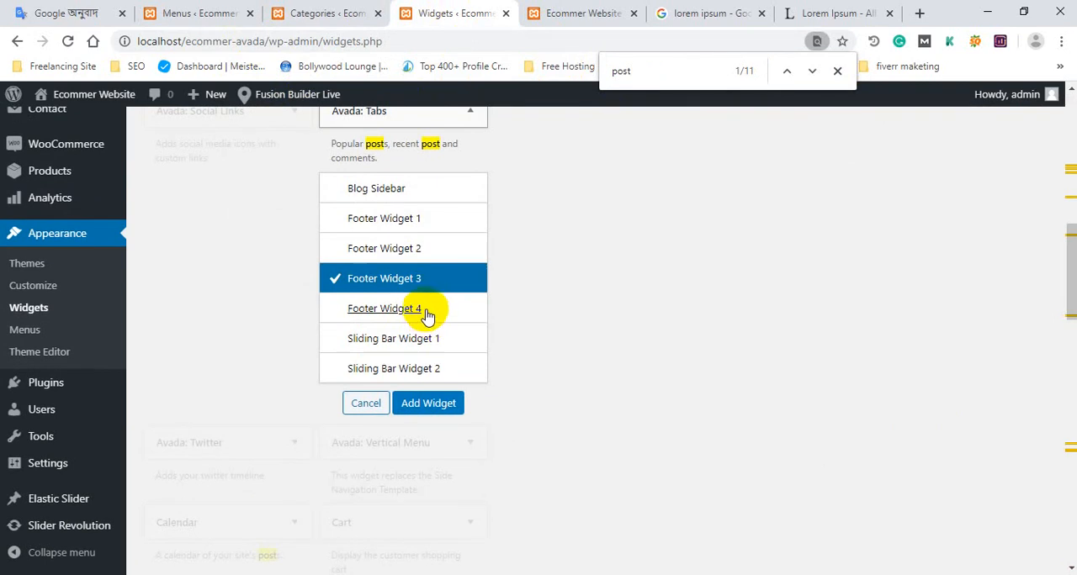
left_click(425, 309)
left_click(429, 404)
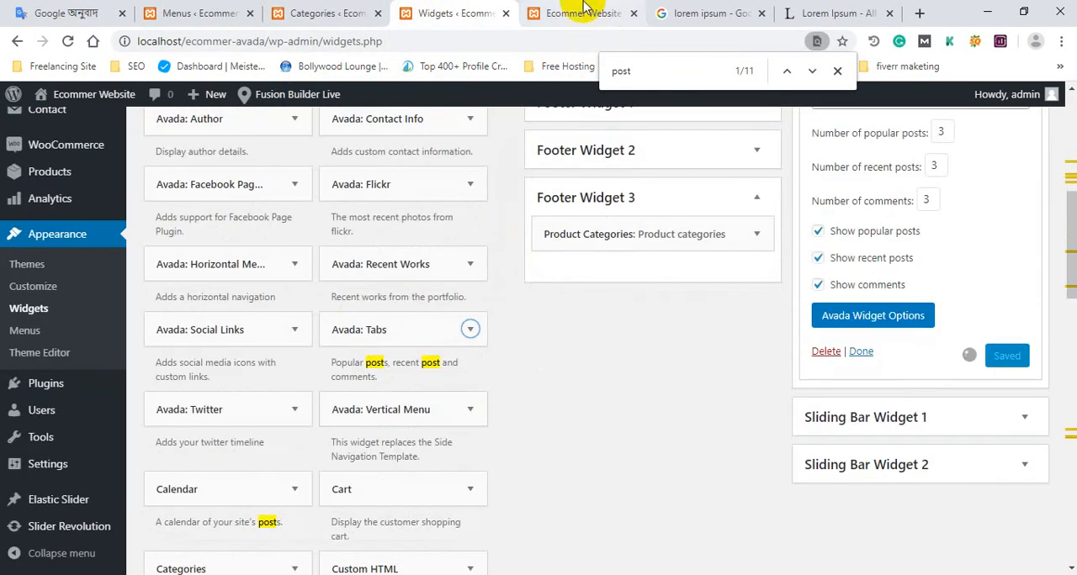
Reload the site's home page and view the footer with the Avada: Tabs widget in its fourth column.
left_click(577, 12)
left_click(454, 13)
scroll(926, 445, "up", 3)
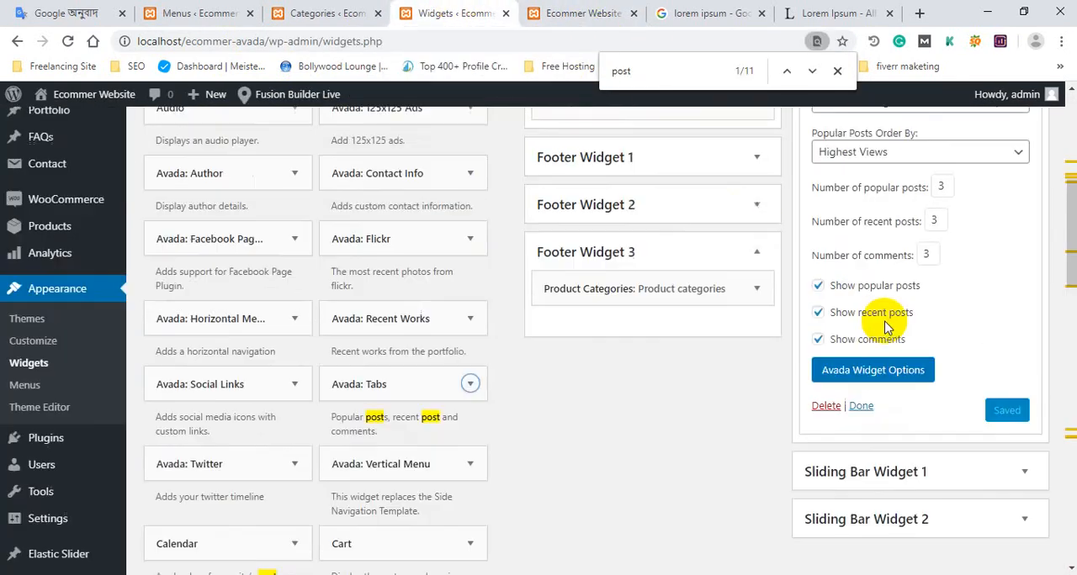
left_click(539, 13)
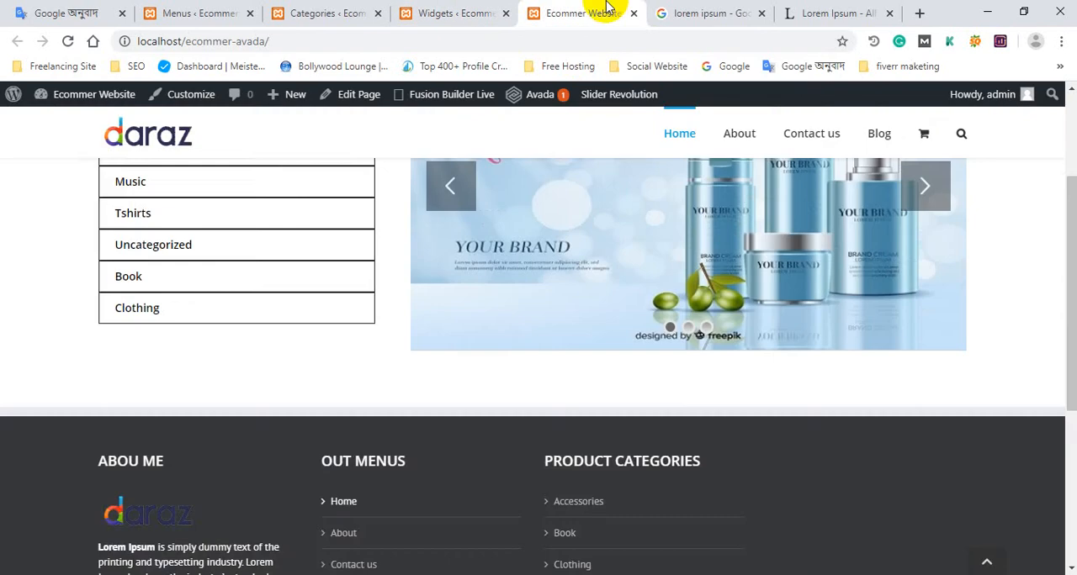
key("F5")
scroll(511, 323, "down", 10)
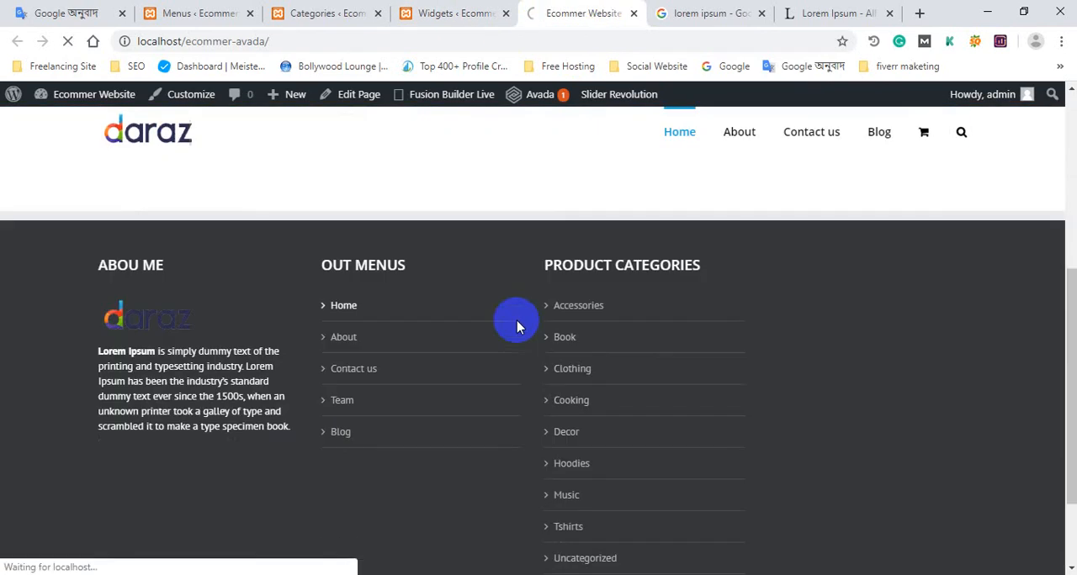
scroll(542, 317, "down", 6)
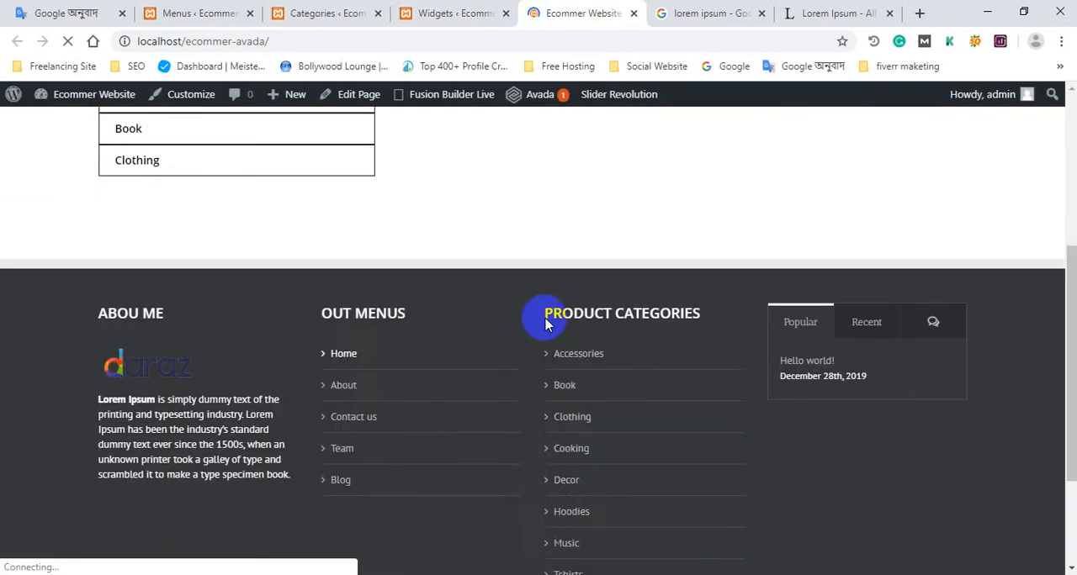
View the Recent, comments and Popular sections of the tabs widget in the footer's fourth column.
scroll(832, 290, "up", 3)
left_click(879, 442)
scroll(883, 446, "down", 2)
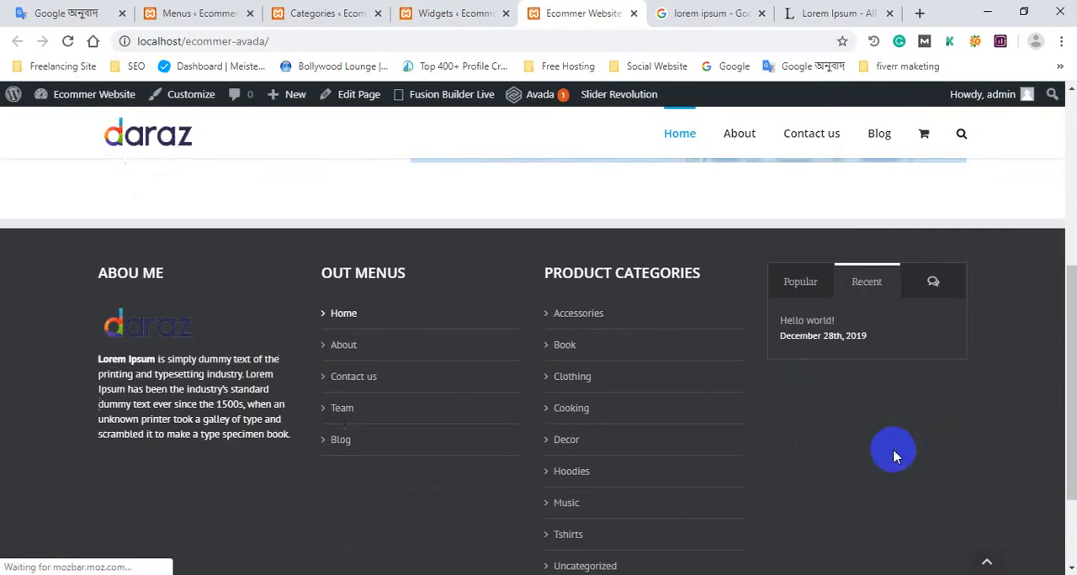
left_click(932, 280)
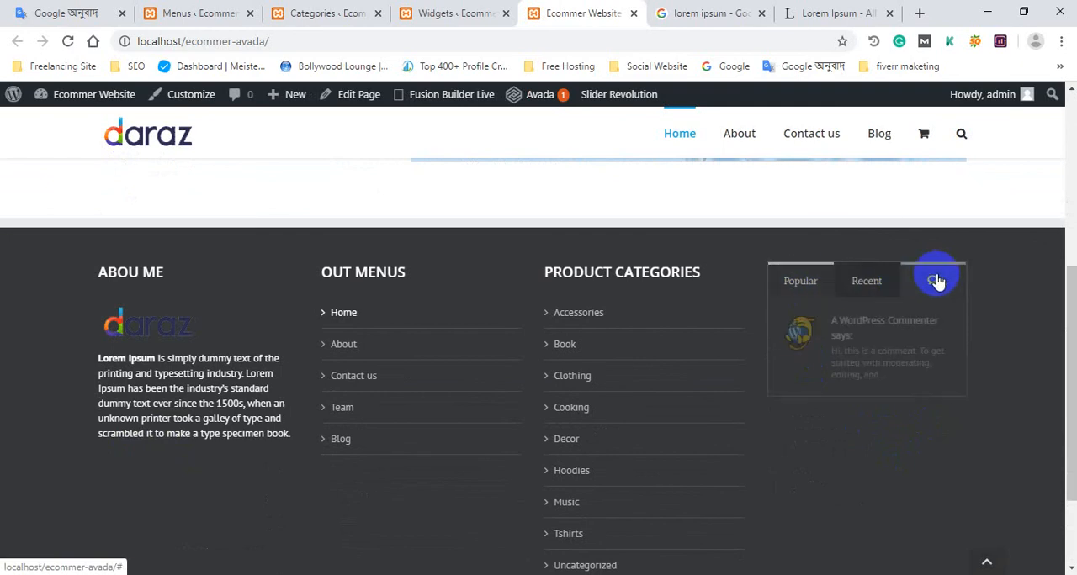
left_click(862, 281)
left_click(803, 282)
Review the whole home page from the header and slider to the four footer columns and the copyright bar.
scroll(835, 361, "down", 2)
scroll(440, 373, "up", 3)
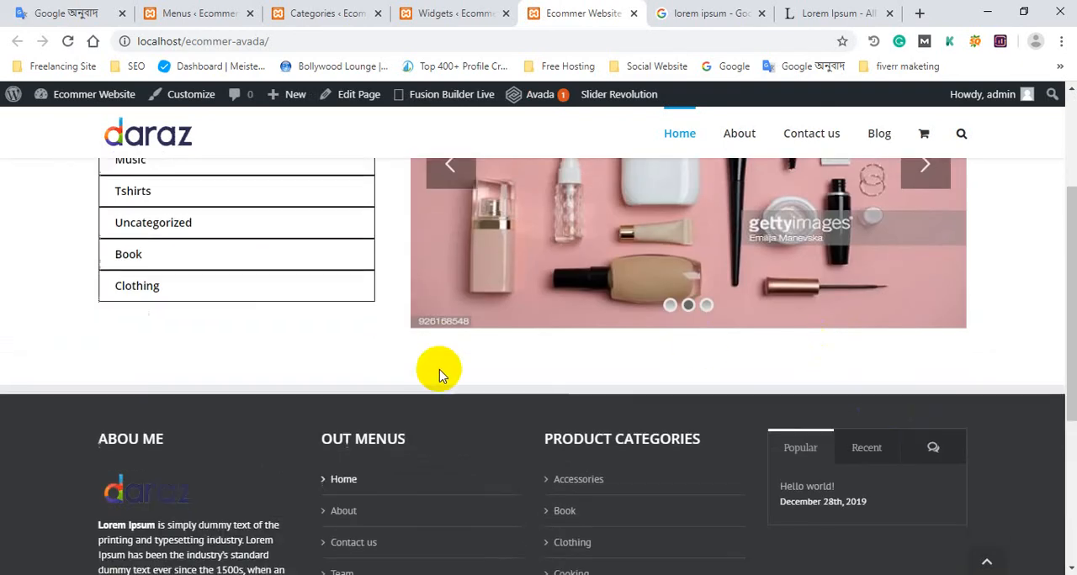
scroll(472, 373, "down", 3)
scroll(546, 418, "up", 3)
scroll(547, 418, "up", 3)
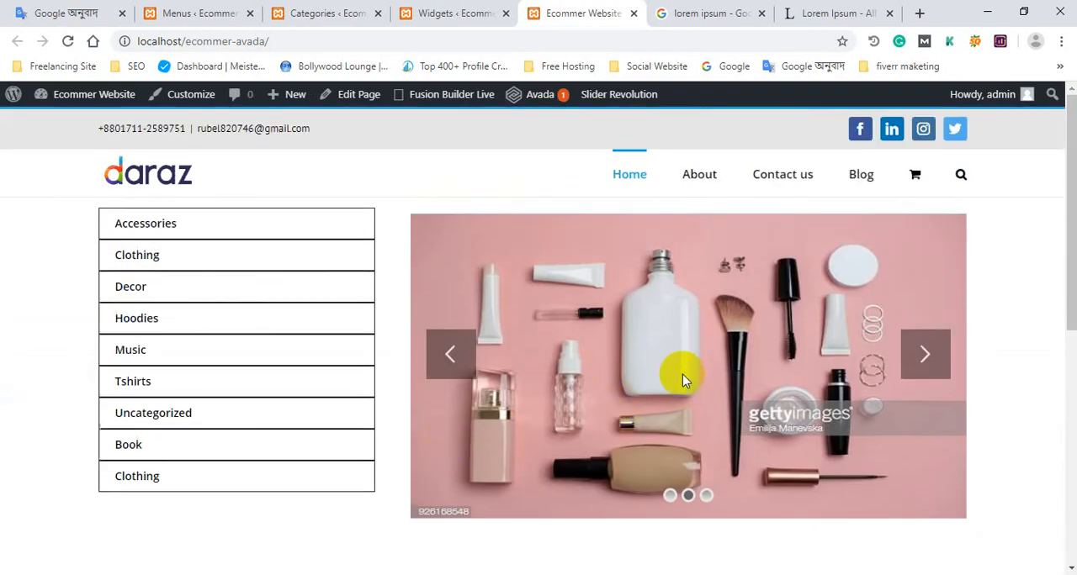
scroll(614, 353, "down", 3)
scroll(682, 303, "up", 3)
scroll(463, 248, "down", 4)
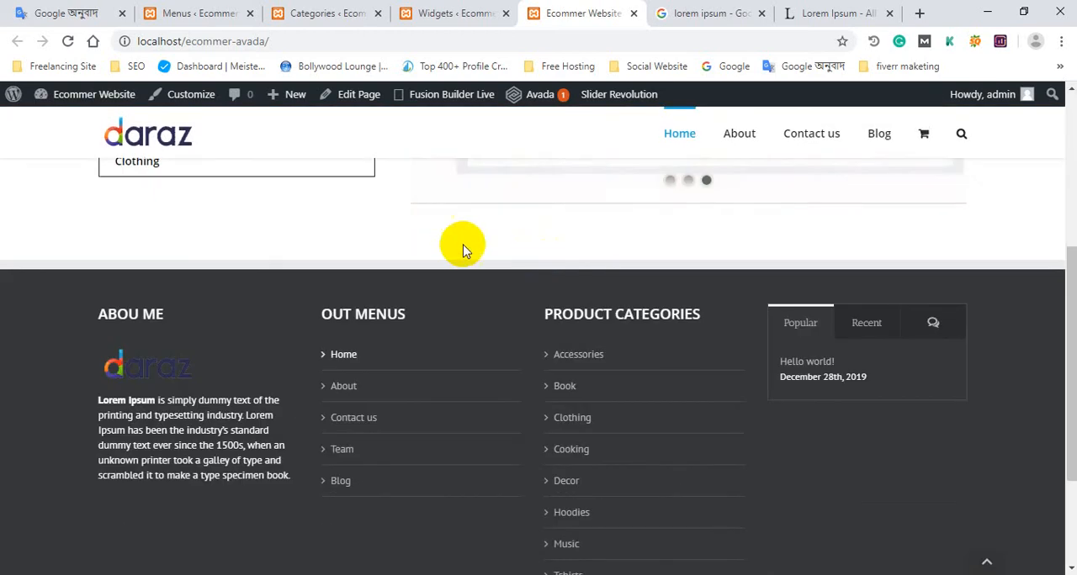
scroll(404, 244, "up", 2)
scroll(682, 389, "down", 4)
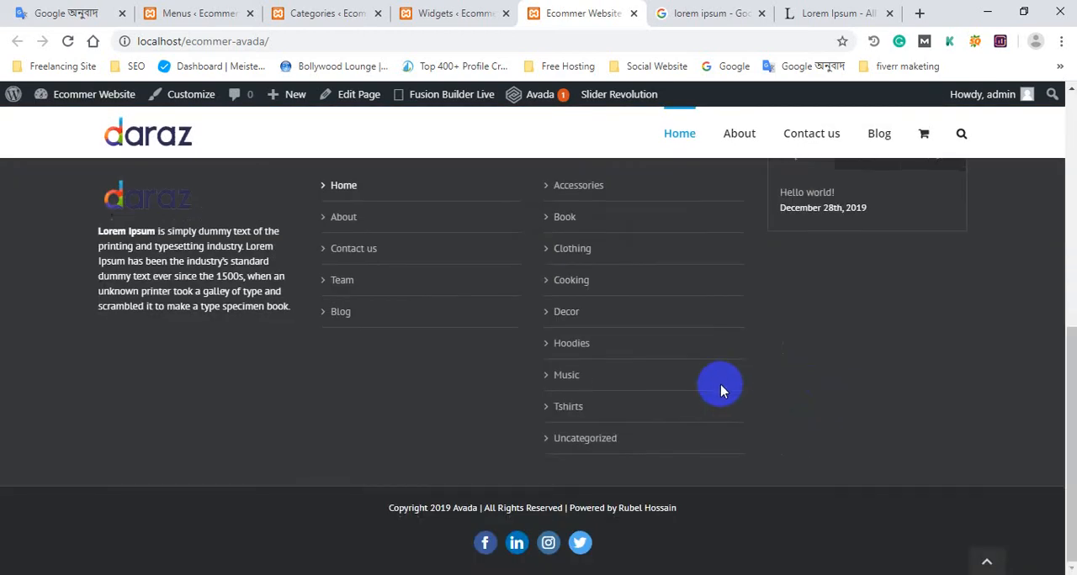
scroll(721, 384, "up", 4)
scroll(754, 329, "up", 1)
scroll(589, 421, "down", 3)
scroll(526, 478, "down", 1)
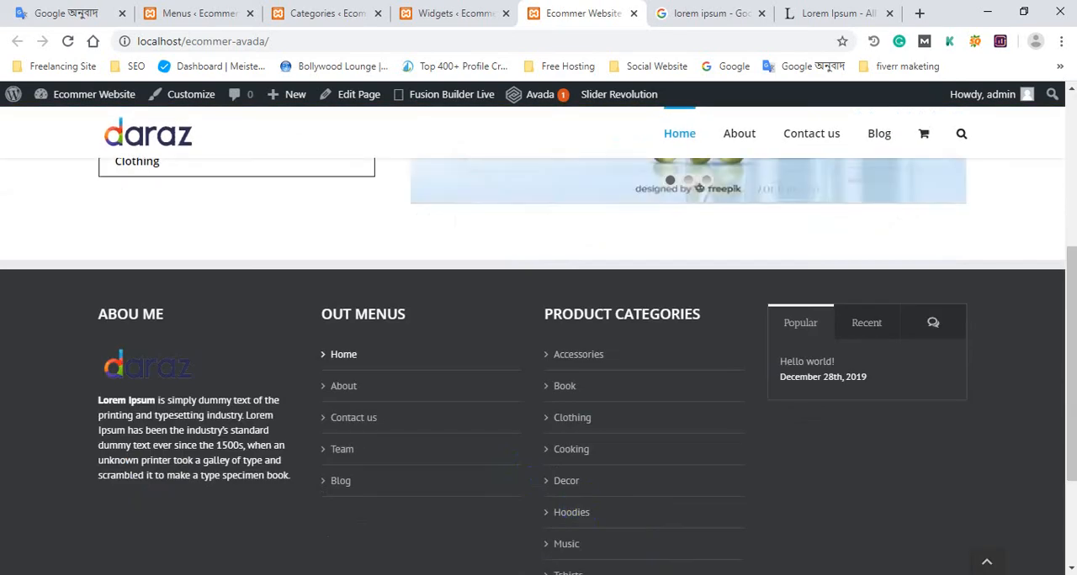